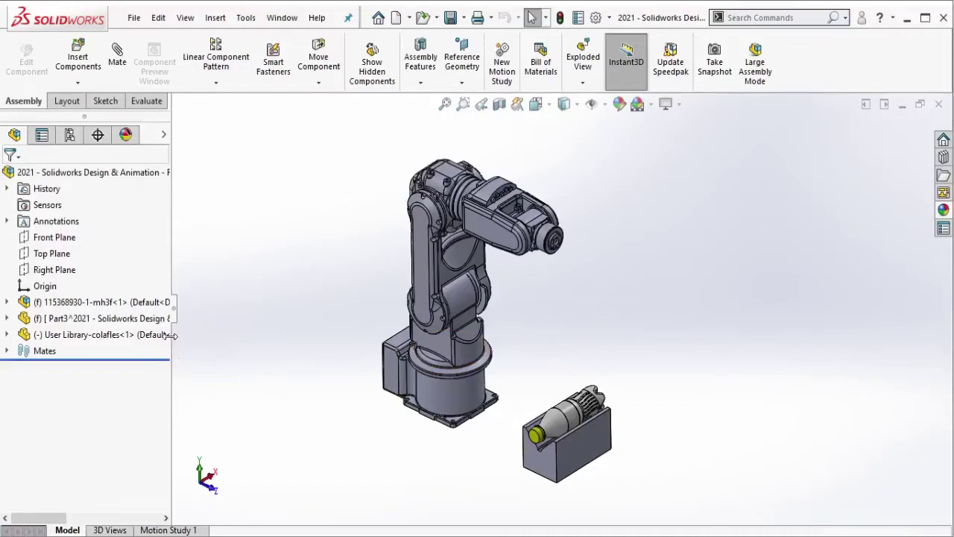
# Open Part3, the V-block, on its own from the assembly and centre it in the view.
pyautogui.click(165, 318)
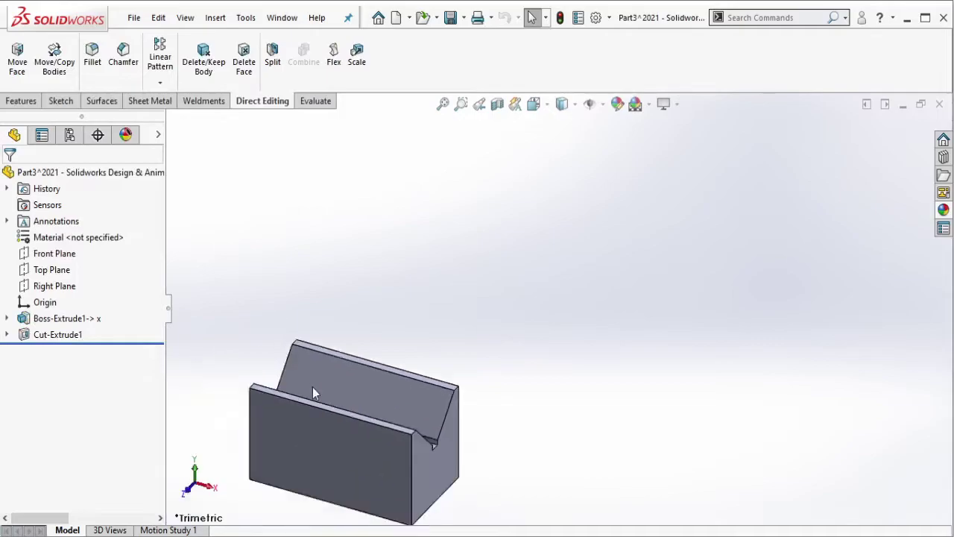
pyautogui.moveTo(312, 386)
pyautogui.keyDown('ctrl'); pyautogui.mouseDown(button='middle')
pyautogui.moveTo(450, 337)
pyautogui.moveTo(685, 360)
pyautogui.mouseUp(button='middle'); pyautogui.keyUp('ctrl')
# Start Save As for the V-block and browse to the project's 1.2. 3D Parts folder.
pyautogui.click(134, 17)
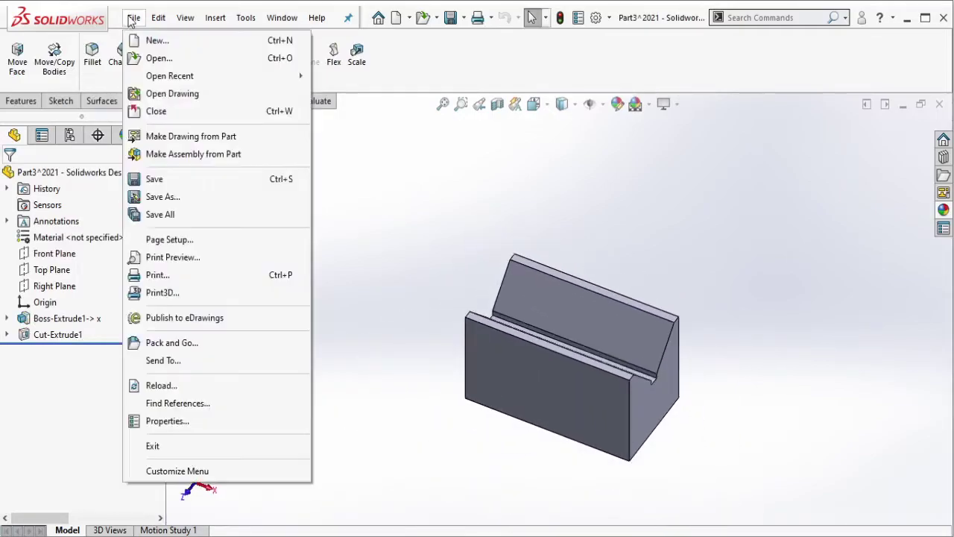
pyautogui.click(187, 195)
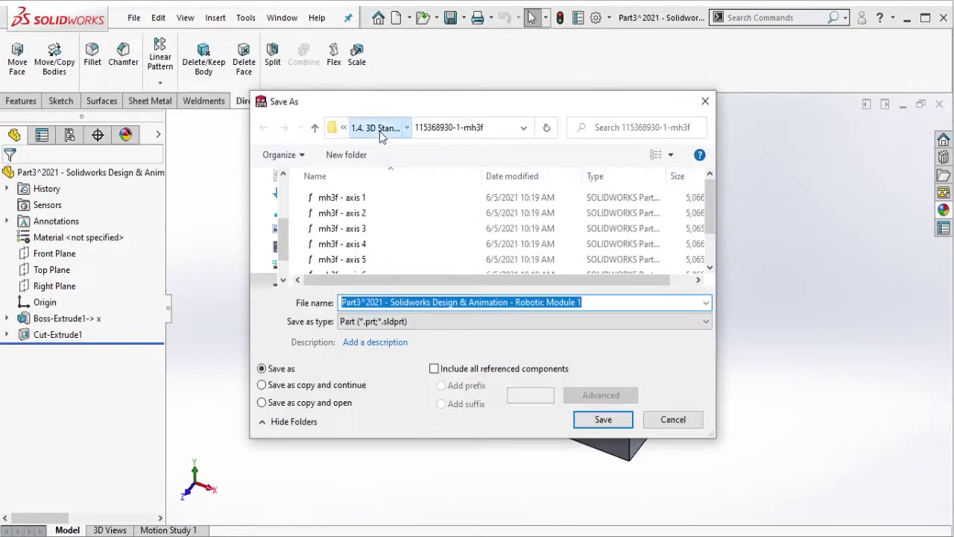
pyautogui.click(387, 131)
pyautogui.click(368, 131)
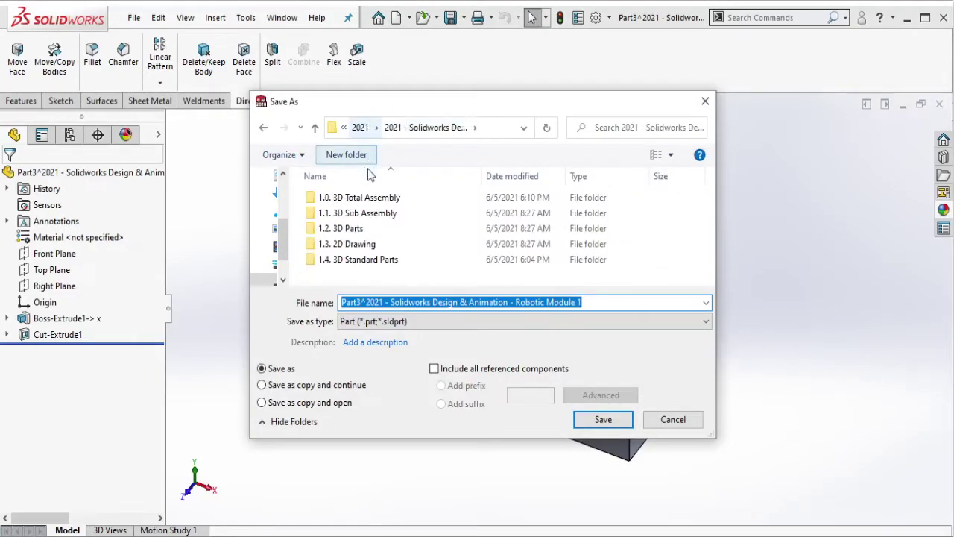
pyautogui.doubleClick(366, 227)
# Shorten the file name to '2021 - SDA - RM1 - part - 001' and save it.
pyautogui.click(379, 300)
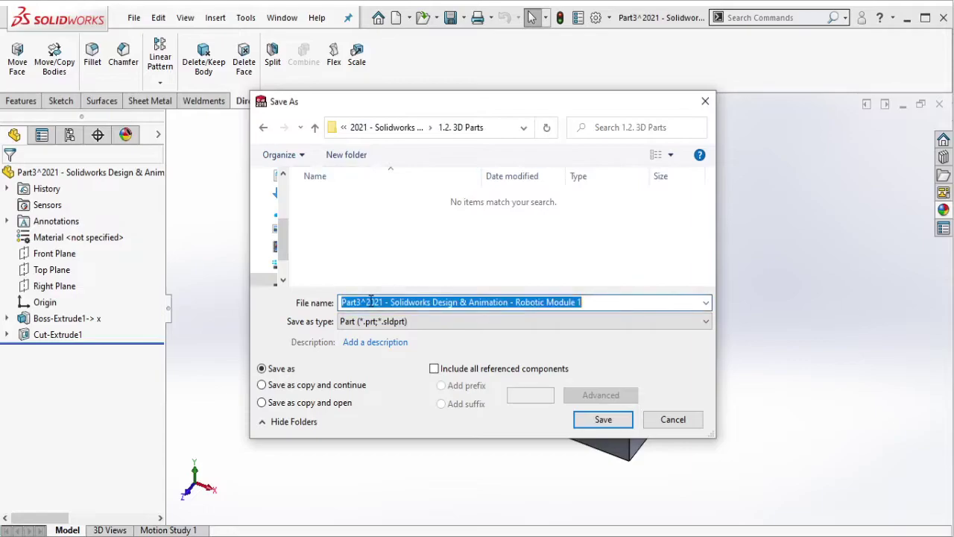
pyautogui.click(366, 301)
pyautogui.press('BackSpace')
pyautogui.press('BackSpace')
pyautogui.press('BackSpace')
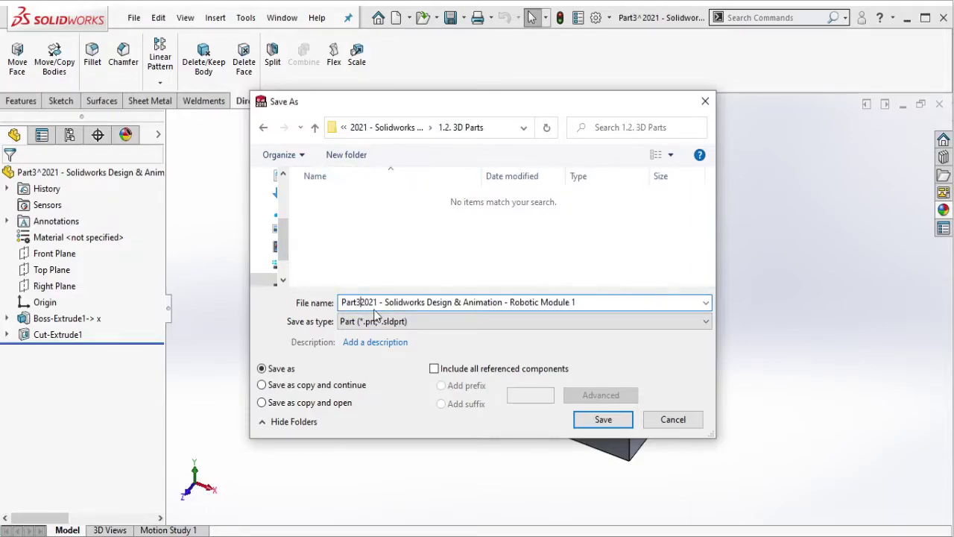
pyautogui.press('BackSpace')
pyautogui.press('BackSpace')
pyautogui.press('BackSpace')
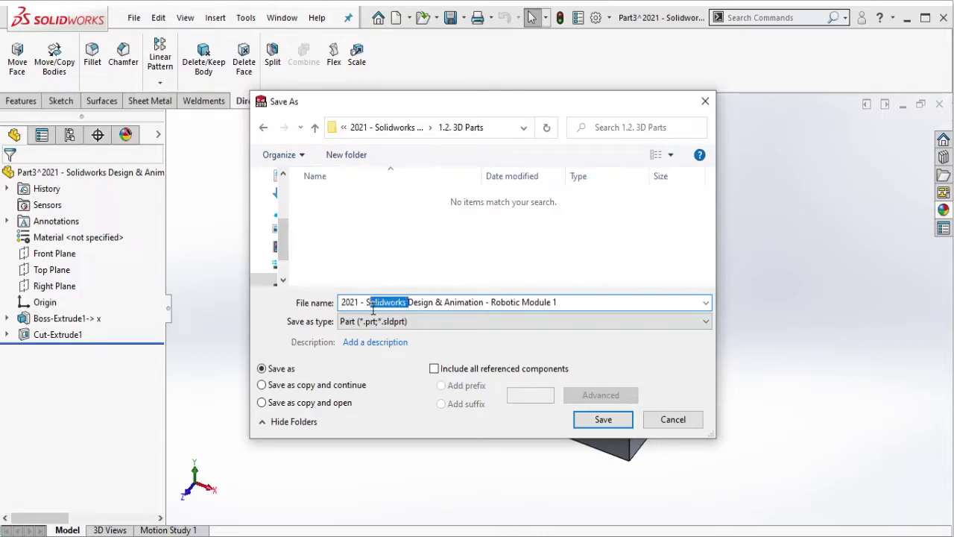
pyautogui.press('BackSpace')
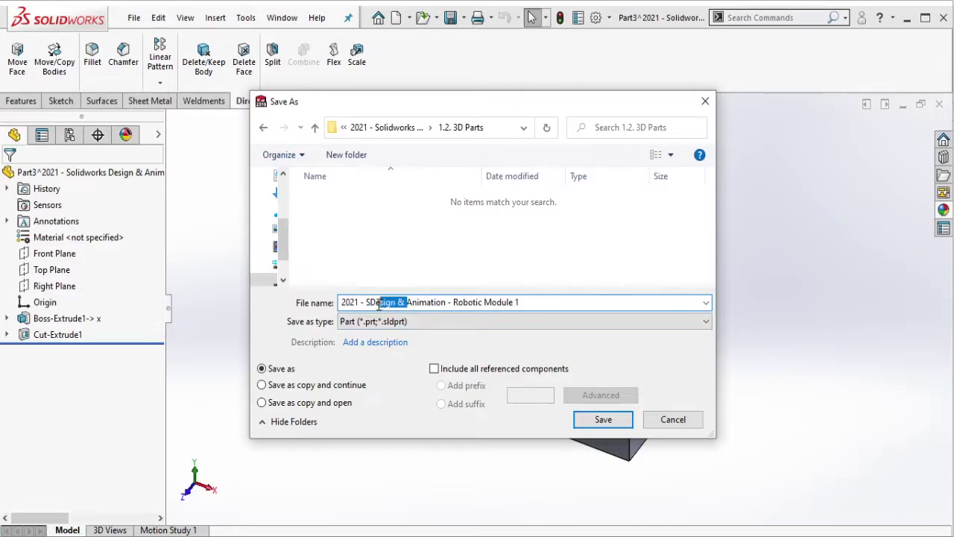
pyautogui.press('BackSpace')
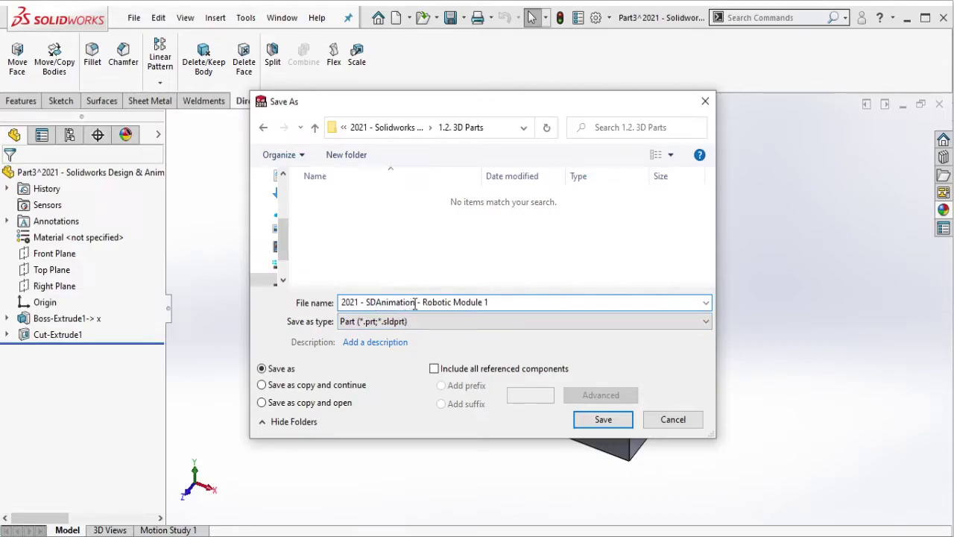
pyautogui.press('BackSpace')
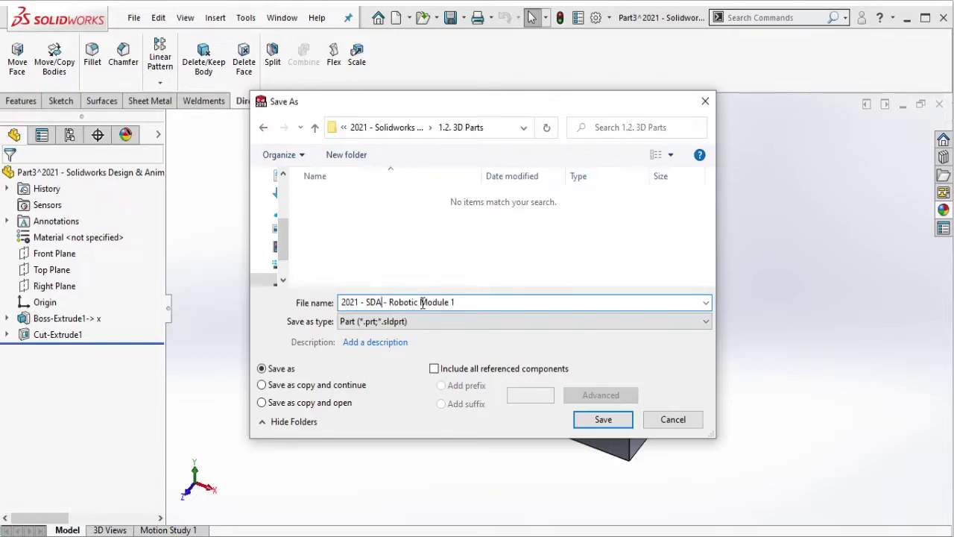
pyautogui.press('BackSpace')
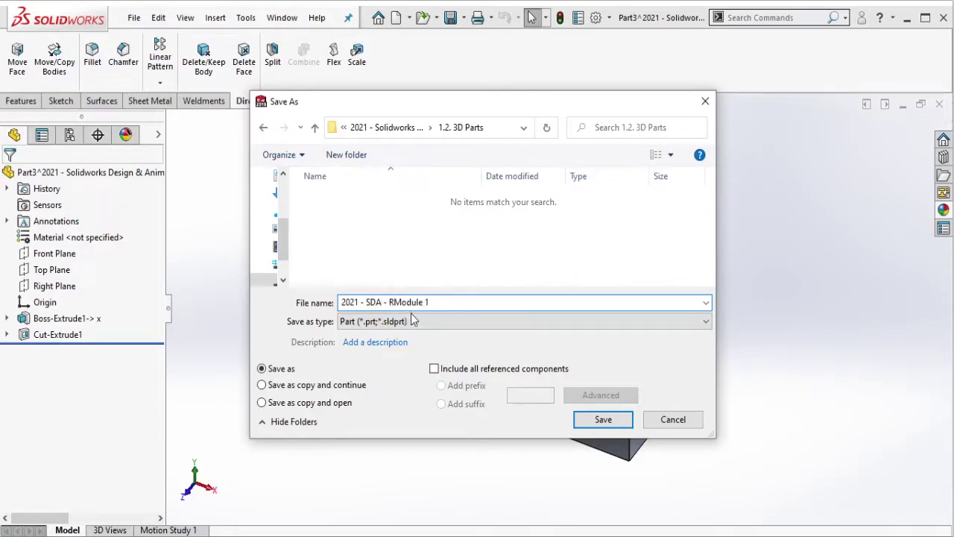
pyautogui.moveTo(424, 302); pyautogui.dragTo(409, 302)
pyautogui.click(603, 419)
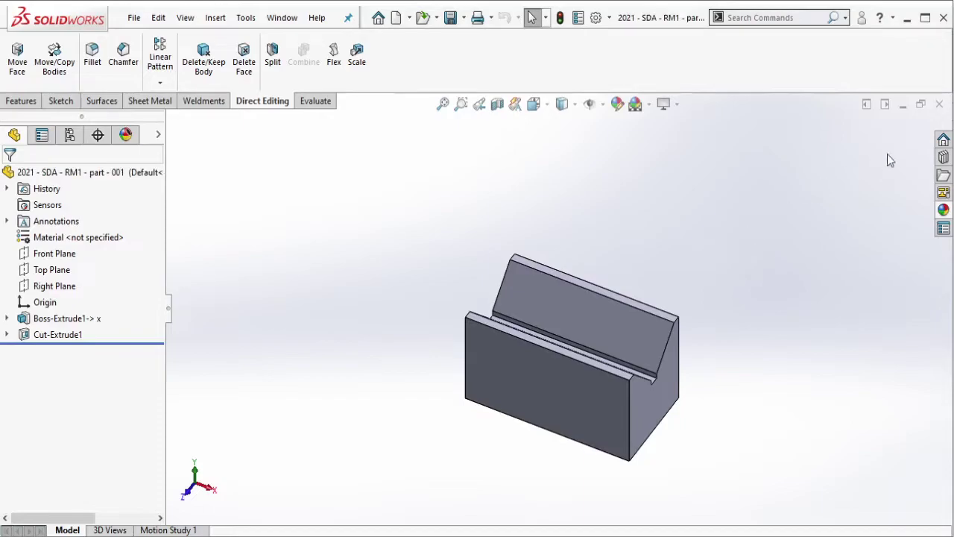
# Back in the robot assembly, dissolve the robot subassembly into its individual parts.
pyautogui.hotkey('ctrl', 'Tab')
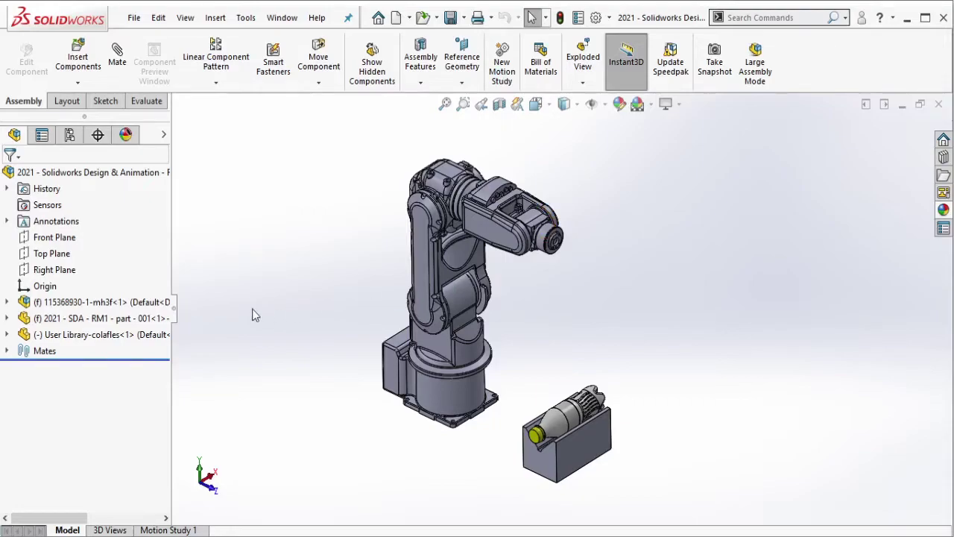
pyautogui.rightClick(149, 305)
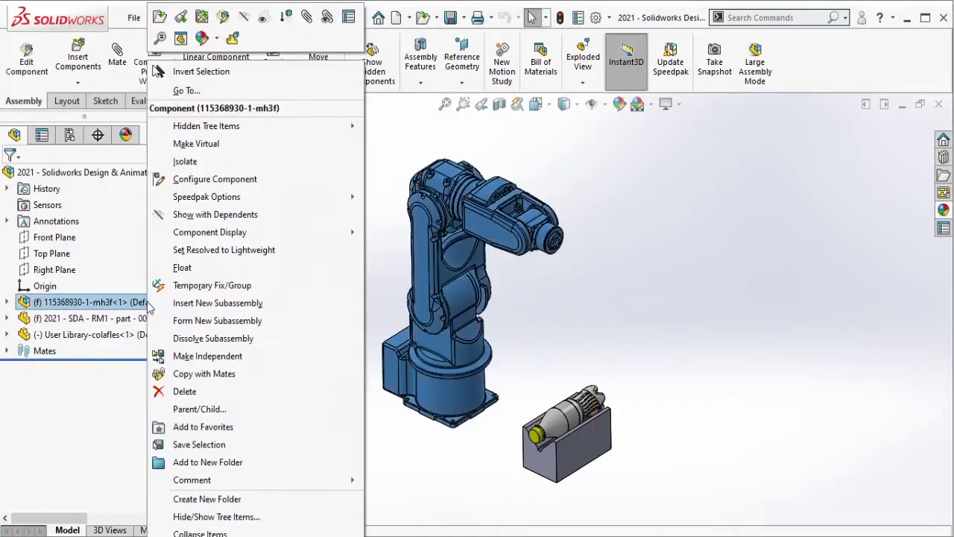
pyautogui.click(195, 338)
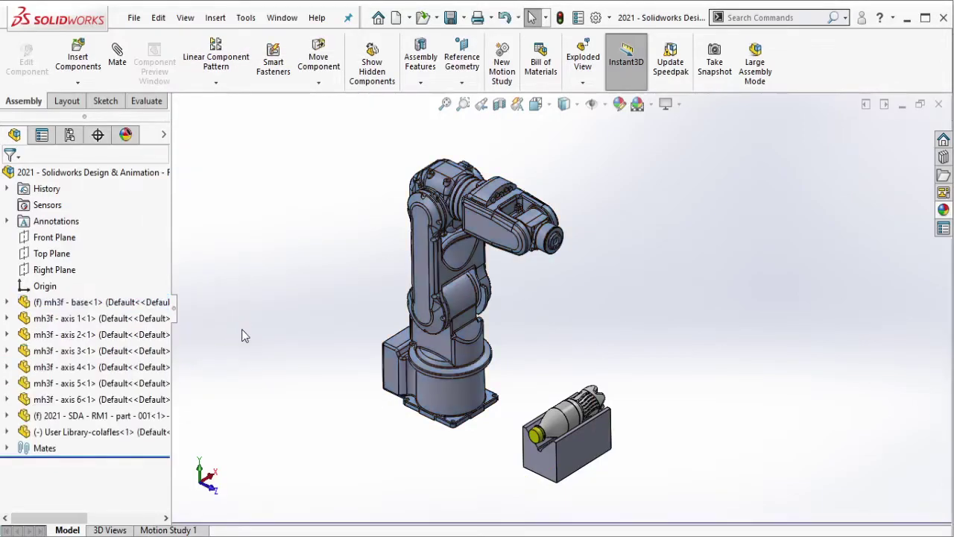
# Move Tangent1, Tangent2 and Distance1 and rename the mate folders 'robot constraints' and 'robot zero position'.
pyautogui.click(8, 449)
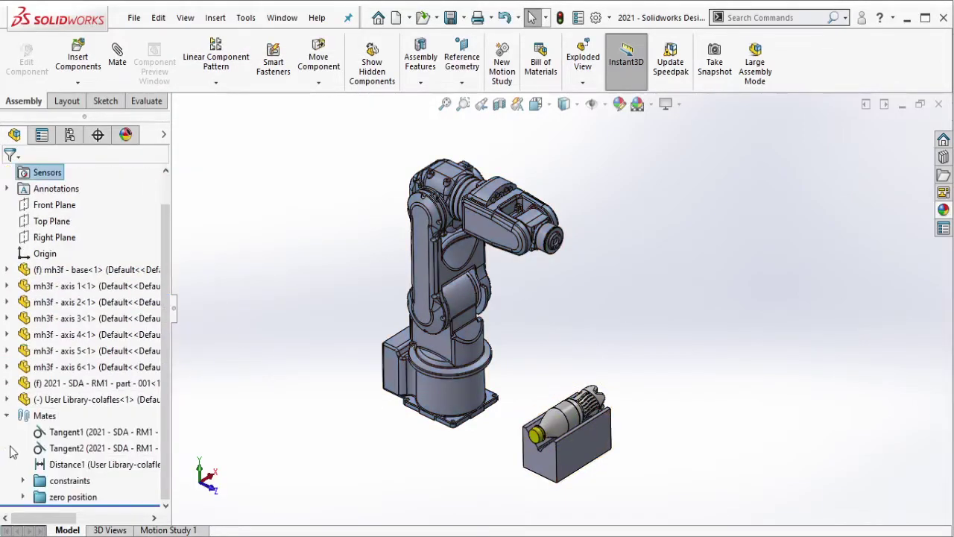
pyautogui.click(137, 437)
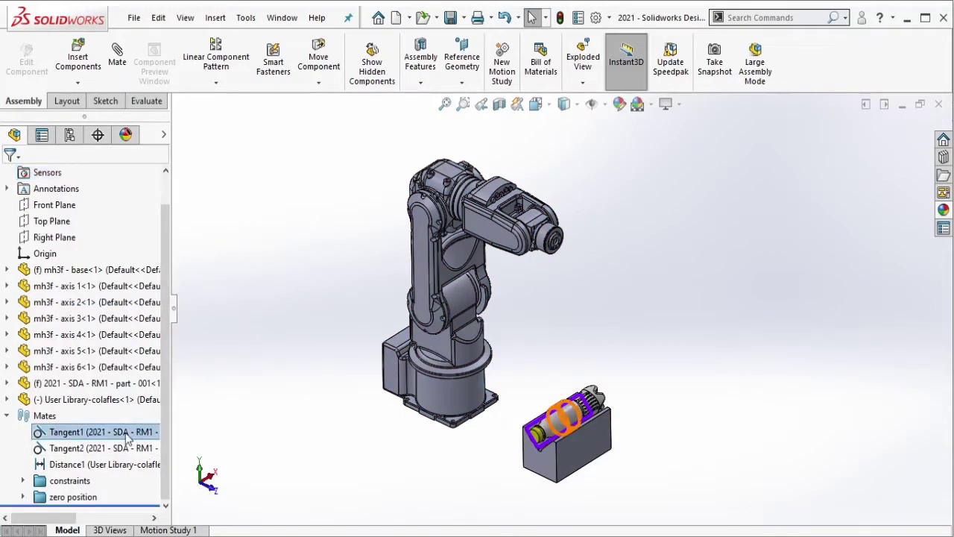
pyautogui.keyDown('shift'); pyautogui.click(107, 463); pyautogui.keyUp('shift')
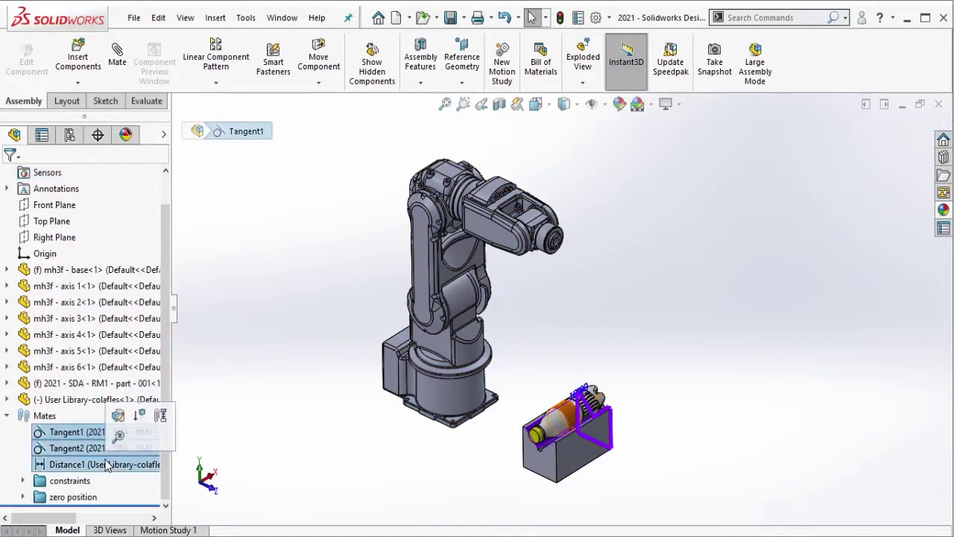
pyautogui.moveTo(106, 464); pyautogui.dragTo(68, 483)
pyautogui.click(68, 483)
pyautogui.write('robot')
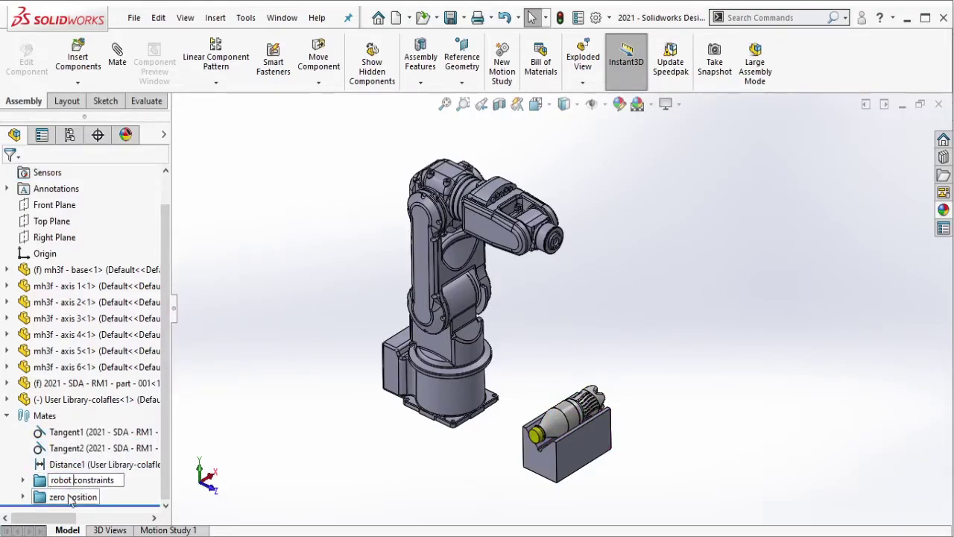
pyautogui.click(70, 497)
pyautogui.click(55, 497)
pyautogui.write('robot')
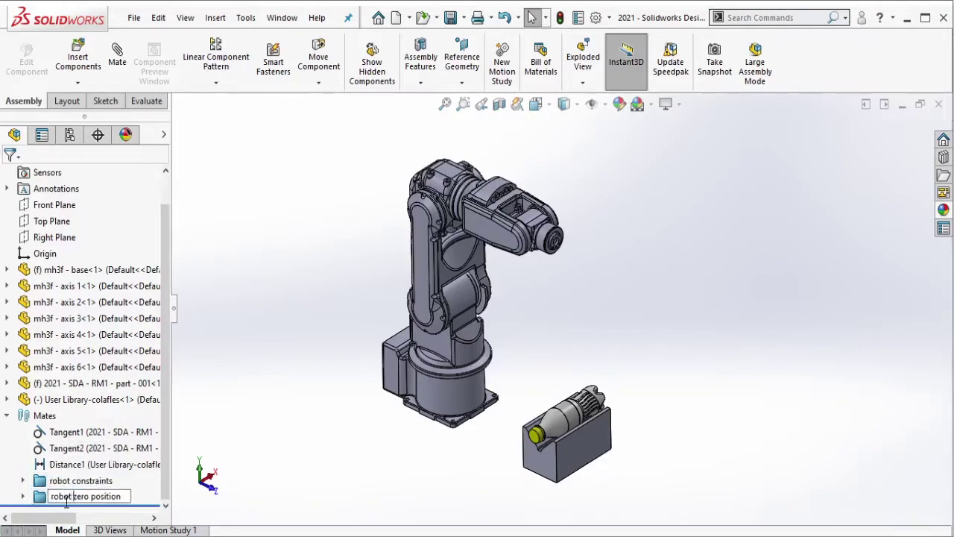
pyautogui.click(71, 433)
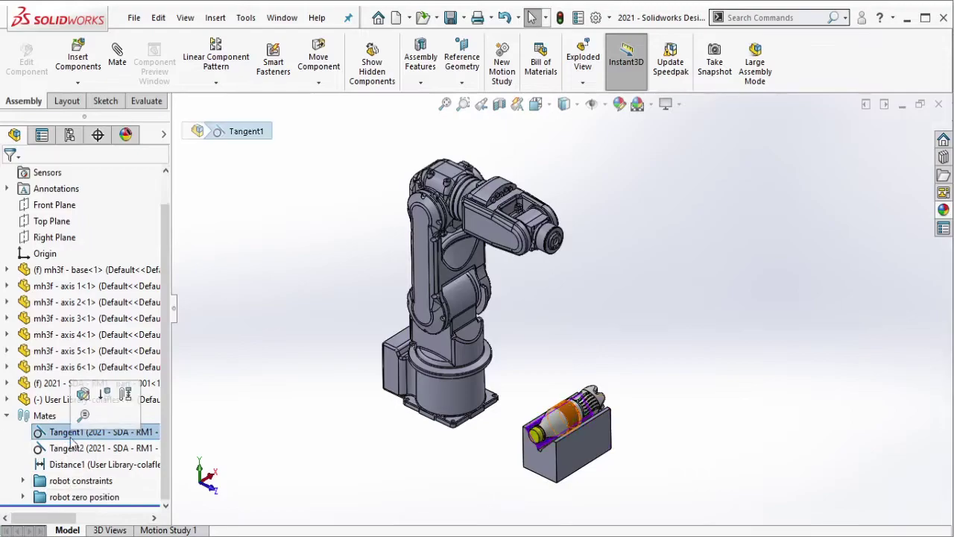
# Put the three mates in a new 'constraints' folder and suppress robot zero position.
pyautogui.keyDown('shift'); pyautogui.click(78, 466); pyautogui.keyUp('shift')
pyautogui.rightClick(78, 466)
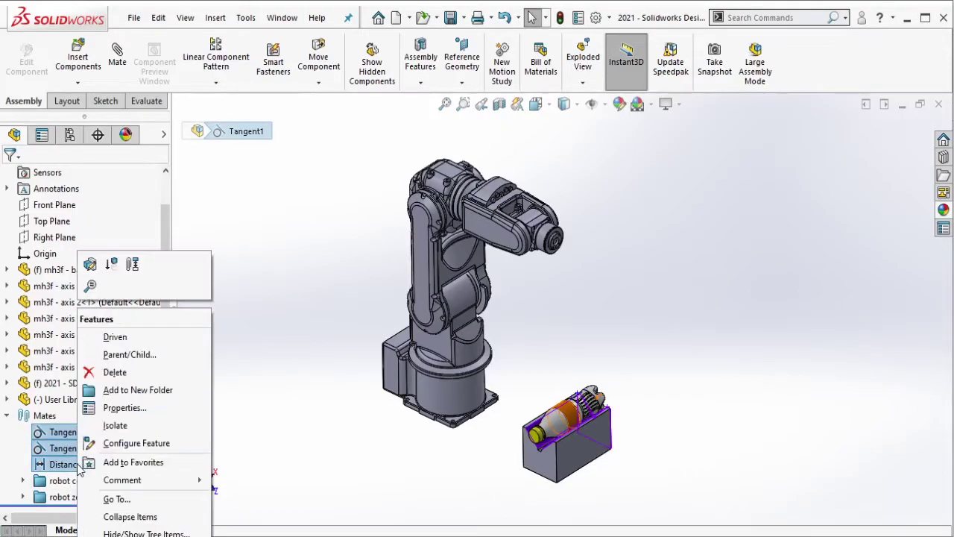
pyautogui.click(119, 395)
pyautogui.write('constraints')
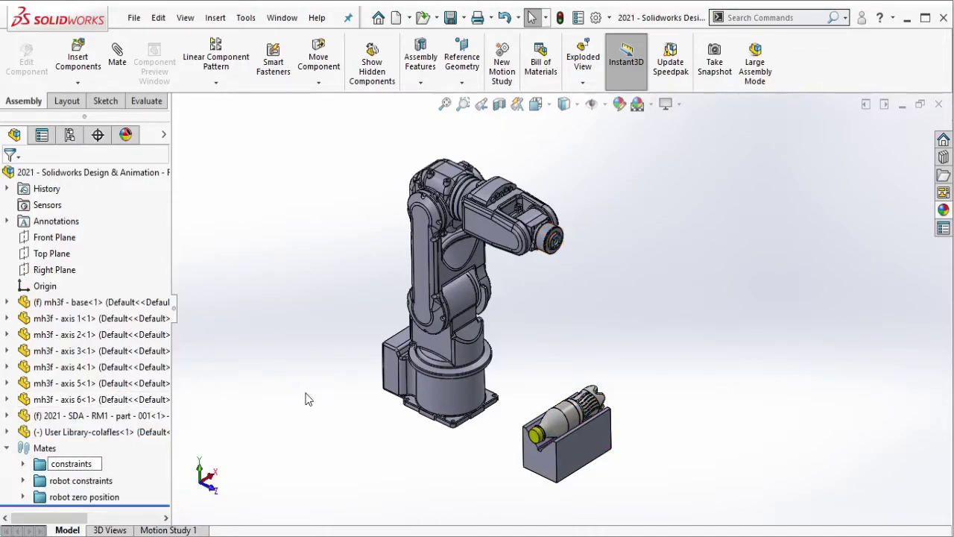
pyautogui.click(291, 385)
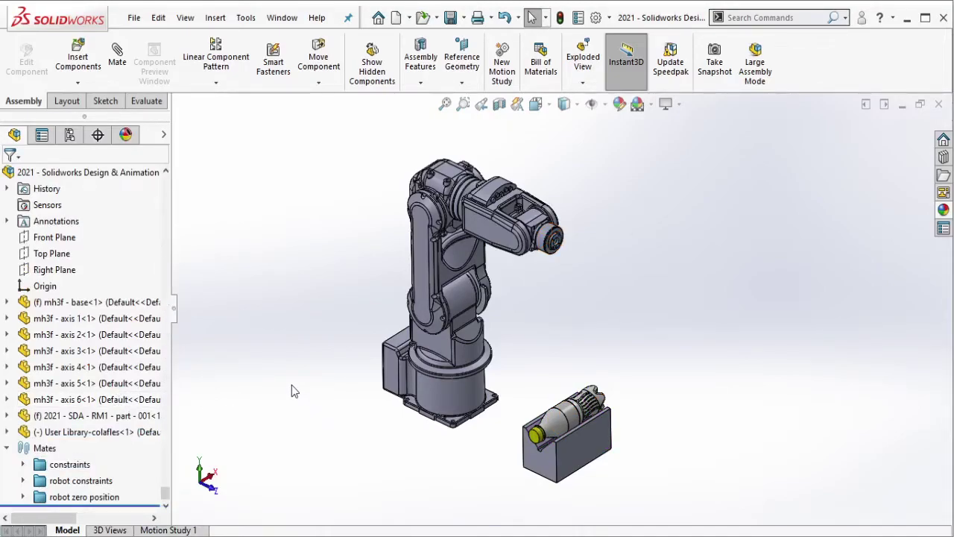
pyautogui.click(113, 496)
# Suppress the zero position mates and swing the axis 1 link, forearm and wrist to new angles.
pyautogui.click(132, 453)
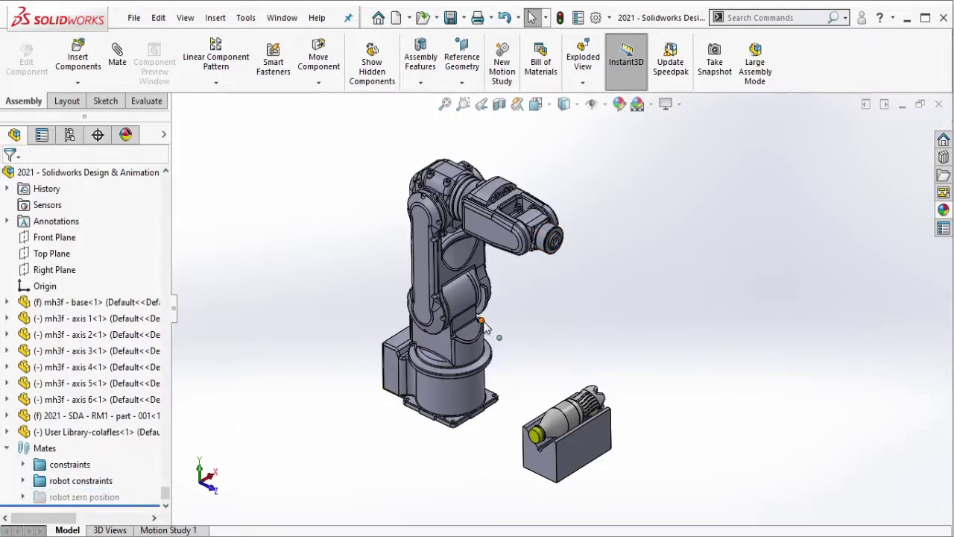
pyautogui.moveTo(439, 246); pyautogui.dragTo(503, 279)
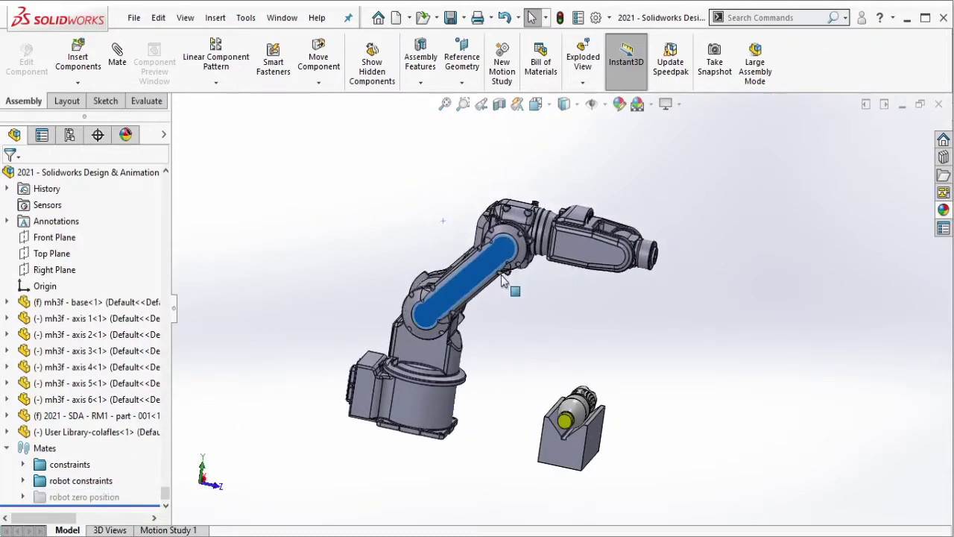
pyautogui.click(428, 350)
pyautogui.moveTo(428, 350); pyautogui.dragTo(563, 283)
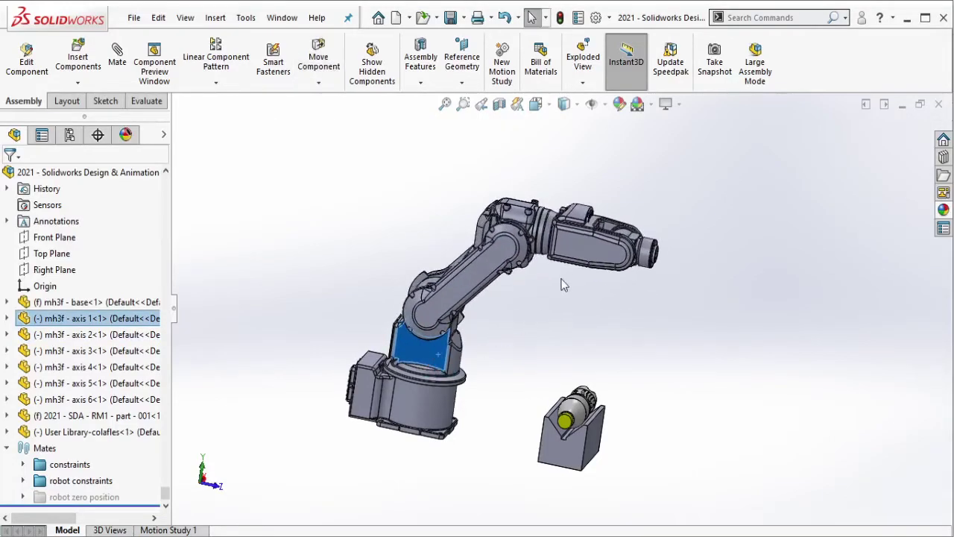
pyautogui.scroll(-3, 555, 227)
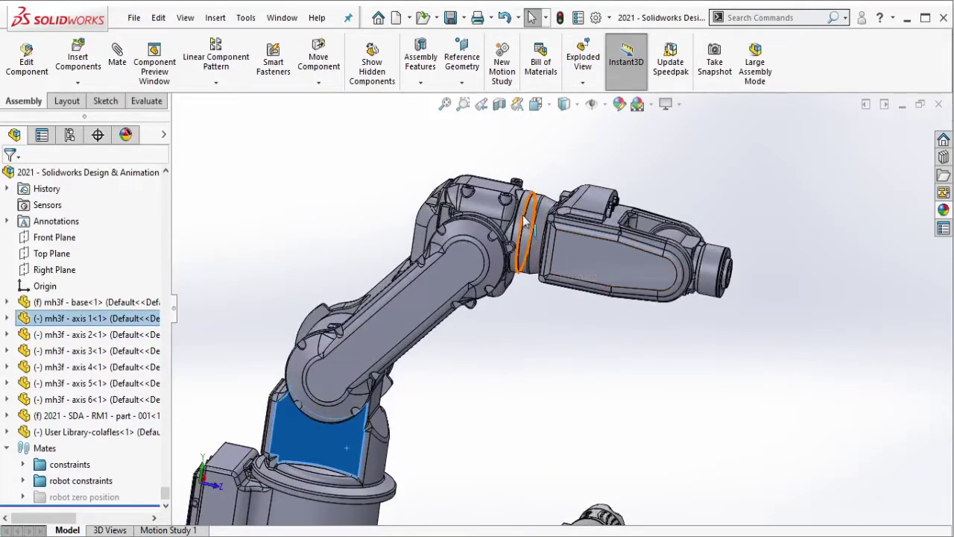
pyautogui.moveTo(524, 220)
pyautogui.mouseDown()
pyautogui.moveTo(524, 257)
pyautogui.moveTo(501, 215)
pyautogui.mouseUp()
pyautogui.scroll(-5, 600, 333)
pyautogui.click(600, 334)
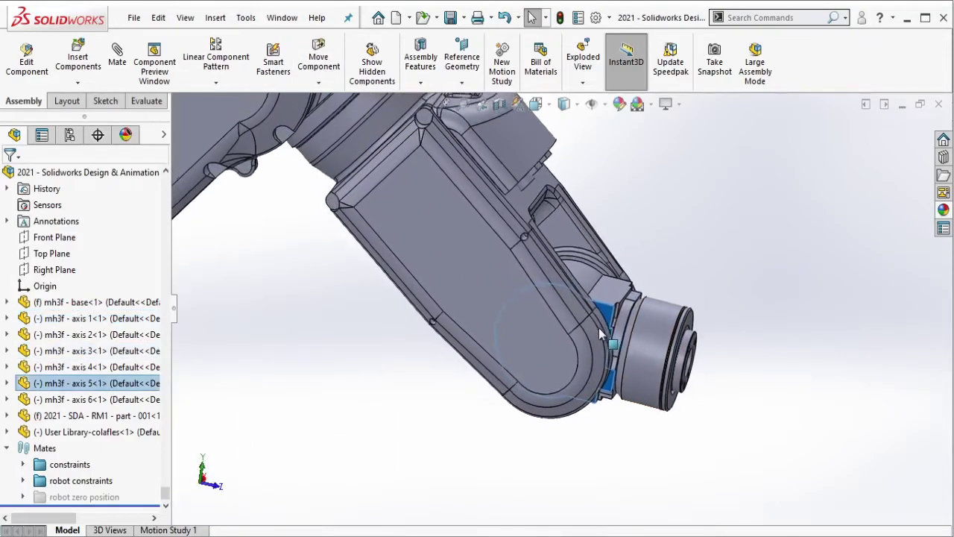
pyautogui.moveTo(600, 334); pyautogui.dragTo(699, 458)
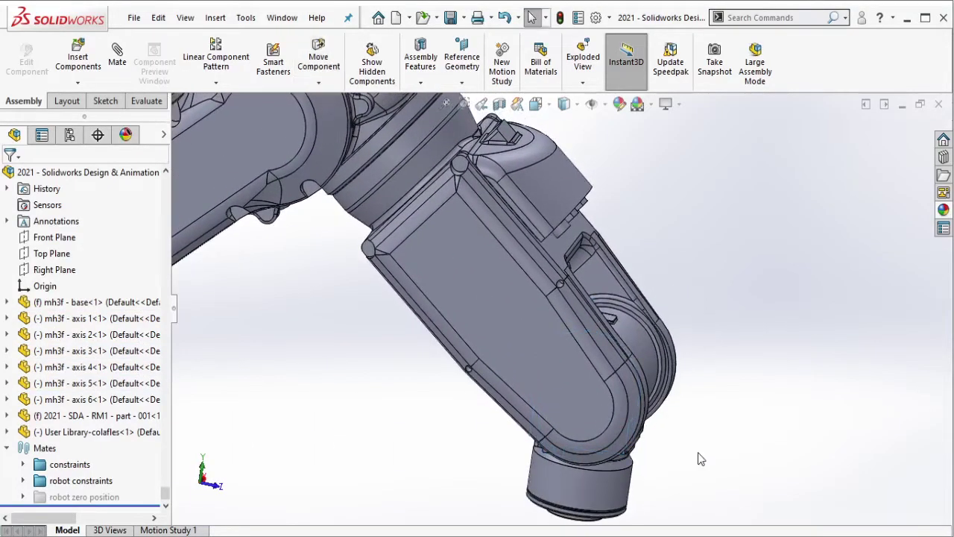
# Swing the middle arm link so the wrist sits beside the V-block, then select the block's bottom face.
pyautogui.scroll(5, 685, 451)
pyautogui.scroll(-3, 596, 313)
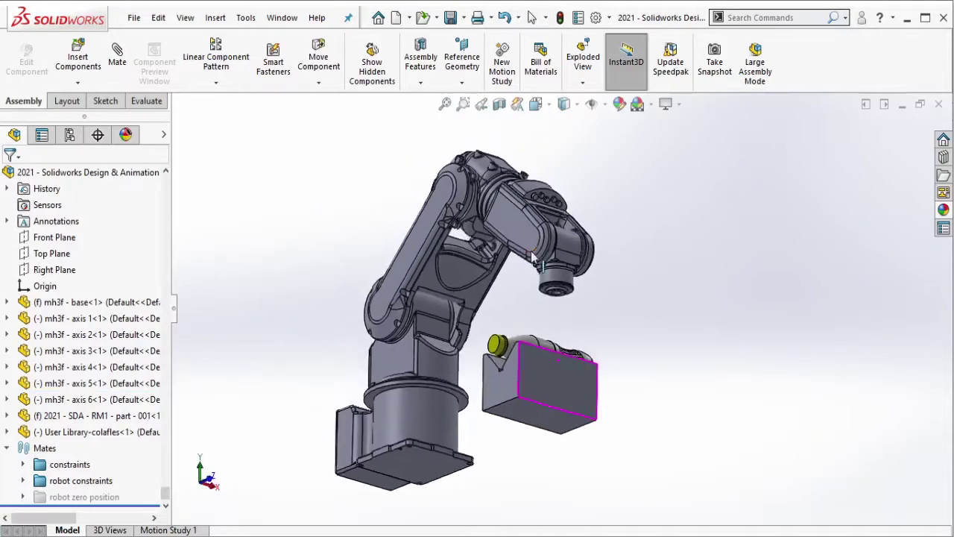
pyautogui.scroll(-3, 532, 255)
pyautogui.scroll(-3, 532, 256)
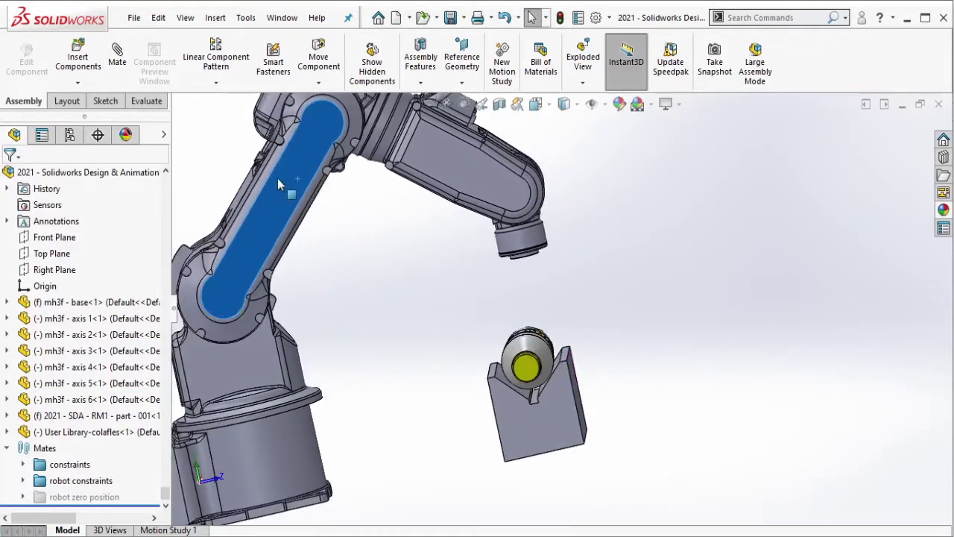
pyautogui.click(278, 184)
pyautogui.click(483, 195)
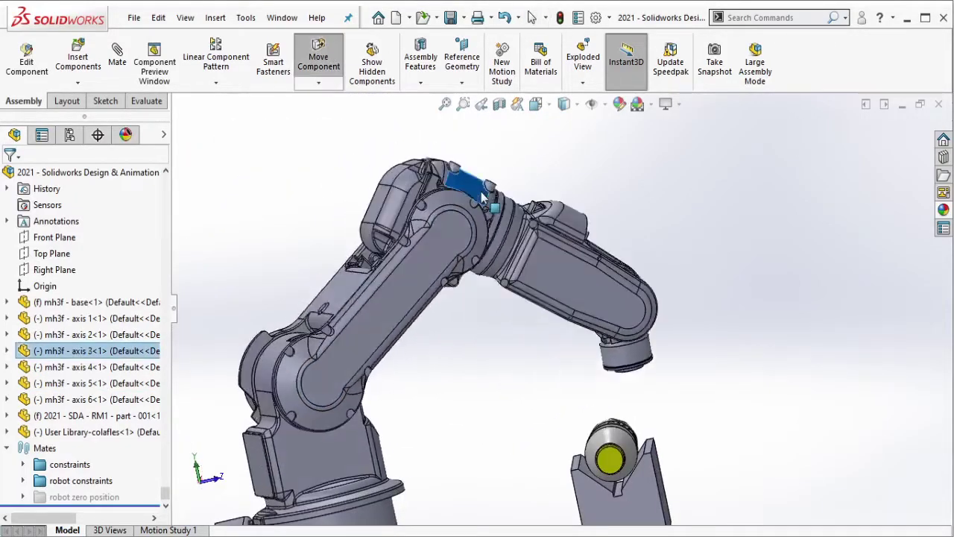
pyautogui.moveTo(483, 195); pyautogui.dragTo(623, 231)
pyautogui.press('Escape')
pyautogui.scroll(3, 647, 371)
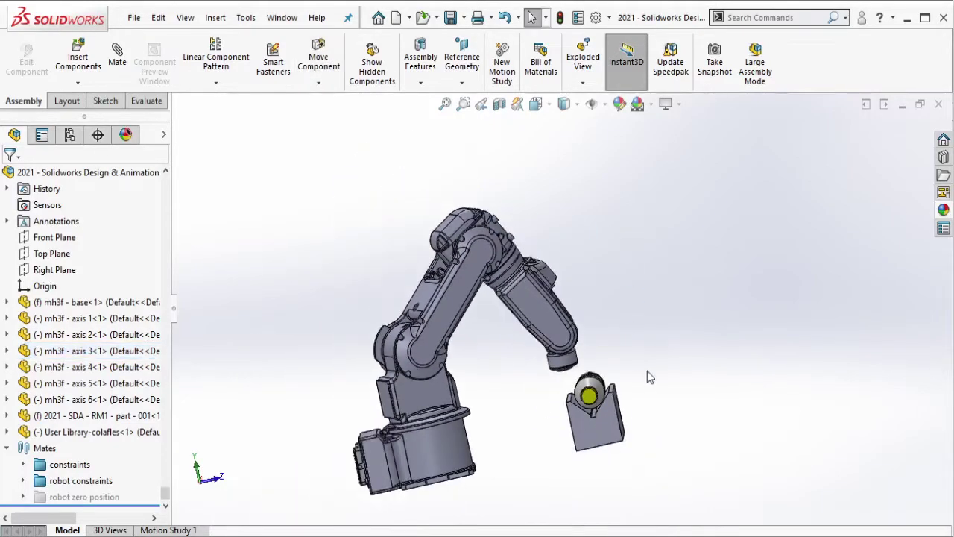
pyautogui.scroll(-3, 647, 371)
pyautogui.scroll(-3, 530, 373)
pyautogui.click(530, 373)
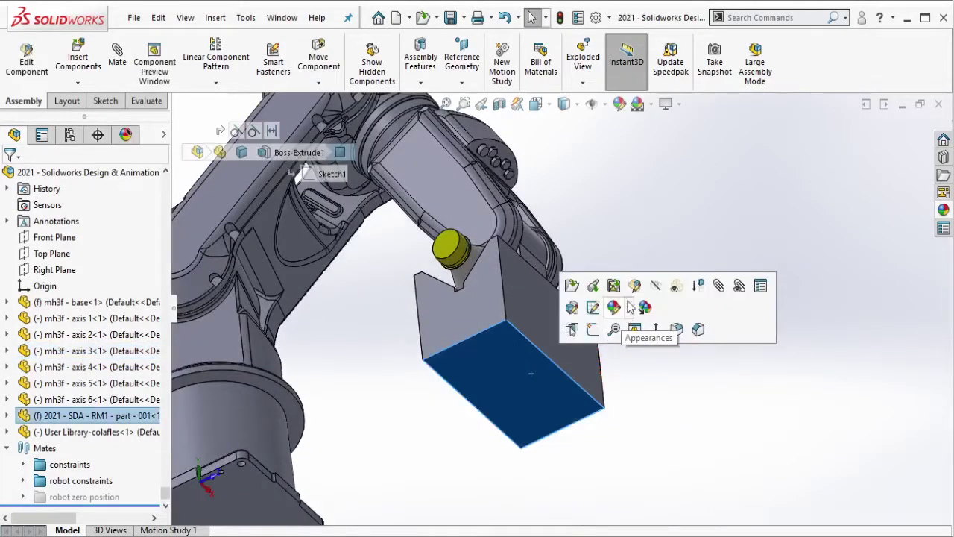
# Edit the V-block in place and sketch a centerline across its bottom face from the edge midpoint.
pyautogui.click(593, 307)
pyautogui.scroll(-2, 529, 375)
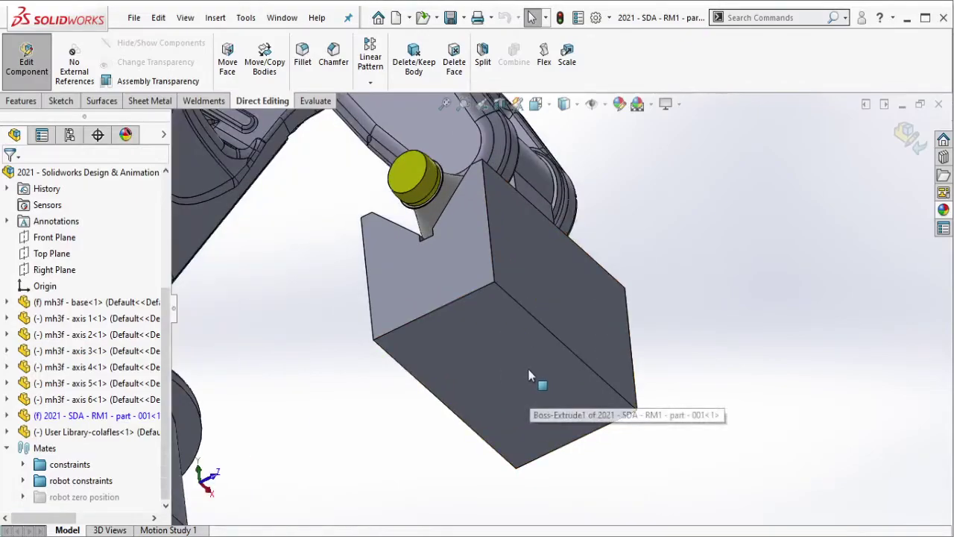
pyautogui.click(530, 375)
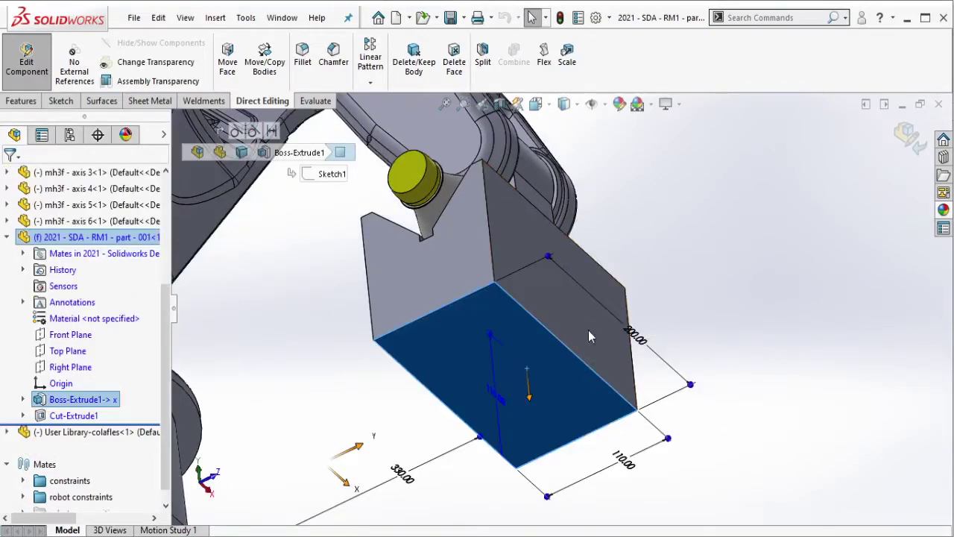
pyautogui.click(588, 330)
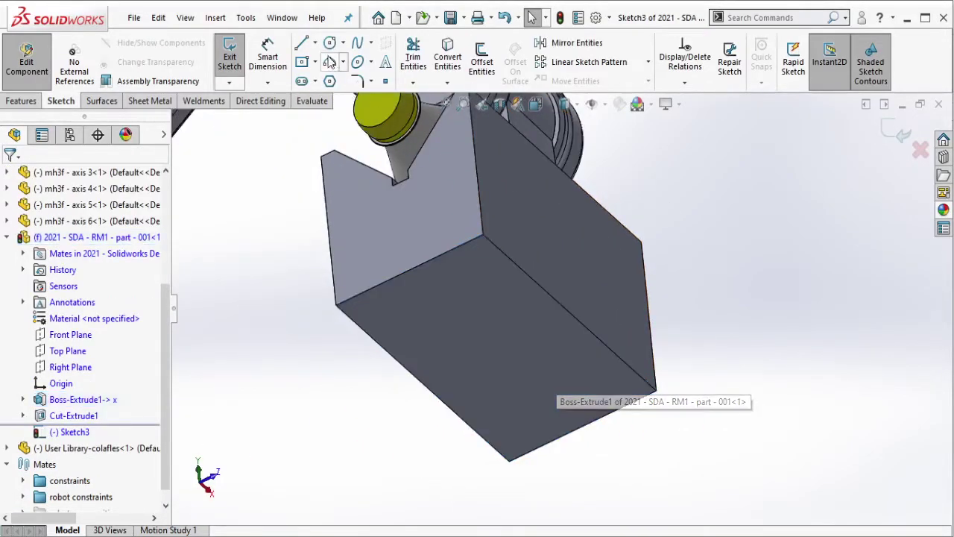
pyautogui.click(314, 42)
pyautogui.click(336, 79)
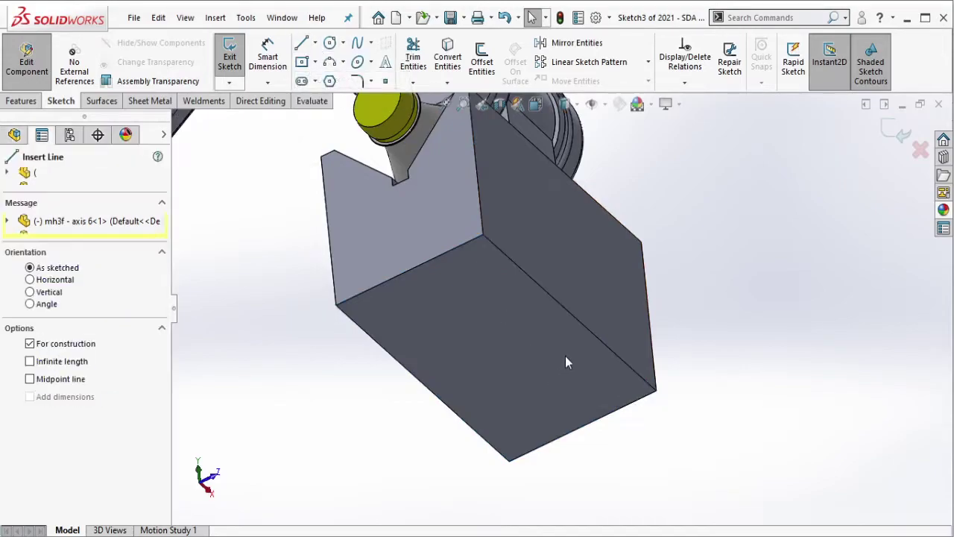
pyautogui.click(569, 311)
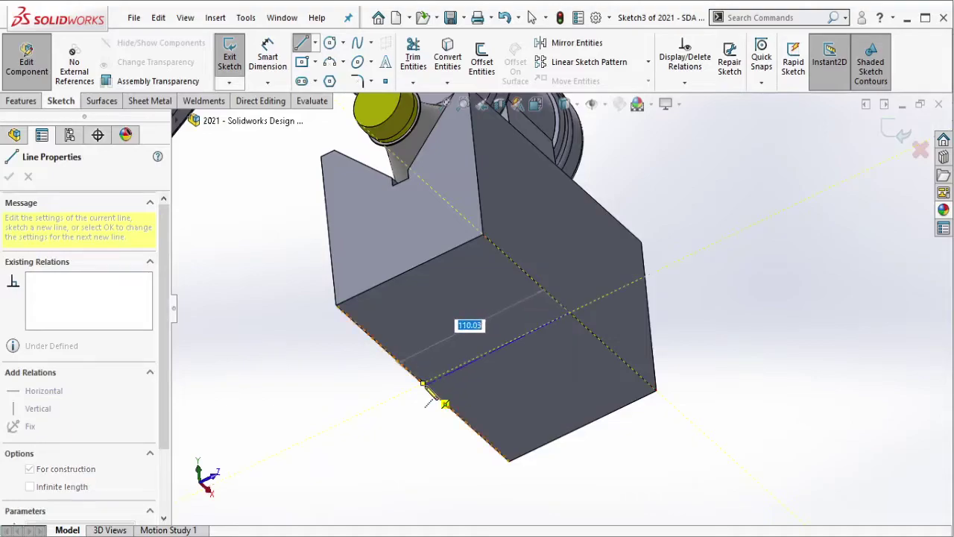
pyautogui.click(422, 384)
pyautogui.press('Escape')
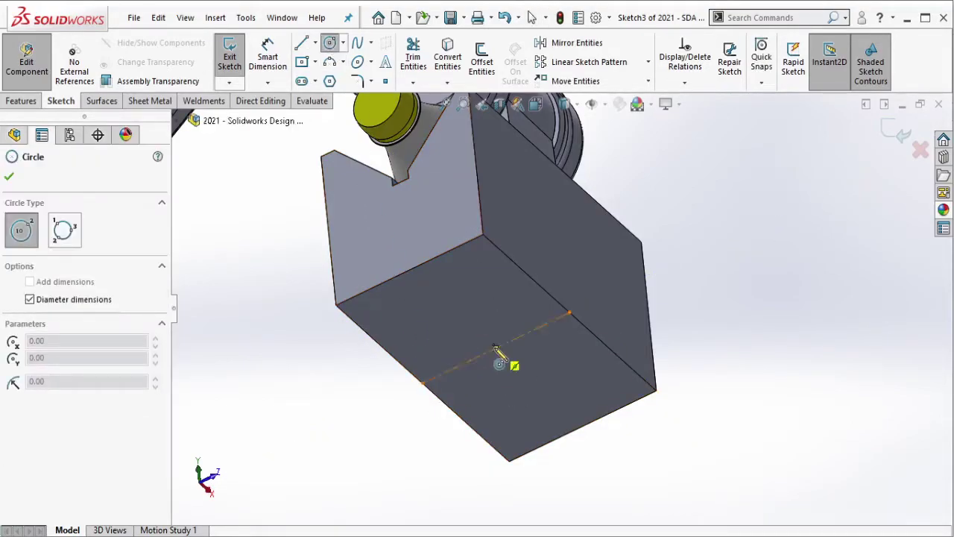
# Draw a circle centred on the centerline and dimension its diameter to 20.
pyautogui.click(496, 348)
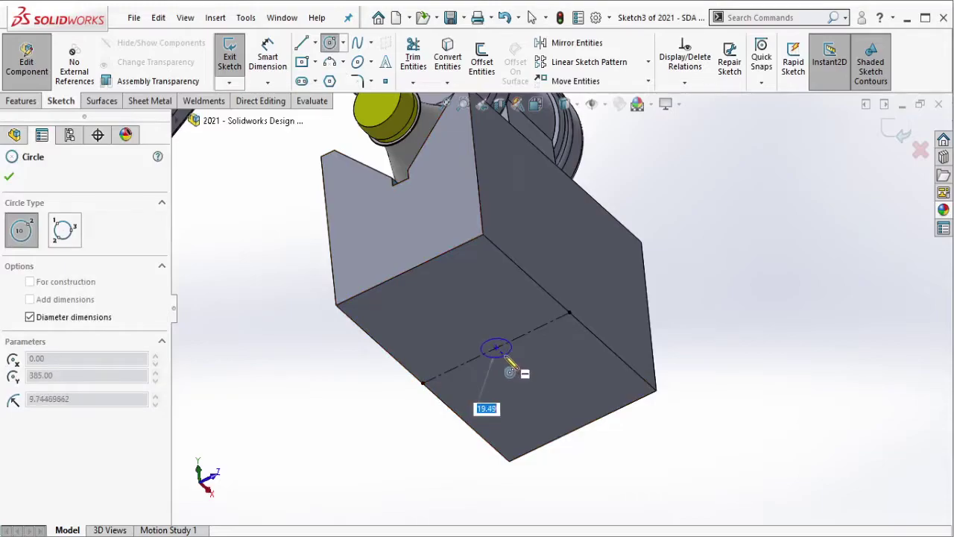
pyautogui.click(507, 358)
pyautogui.press('Escape')
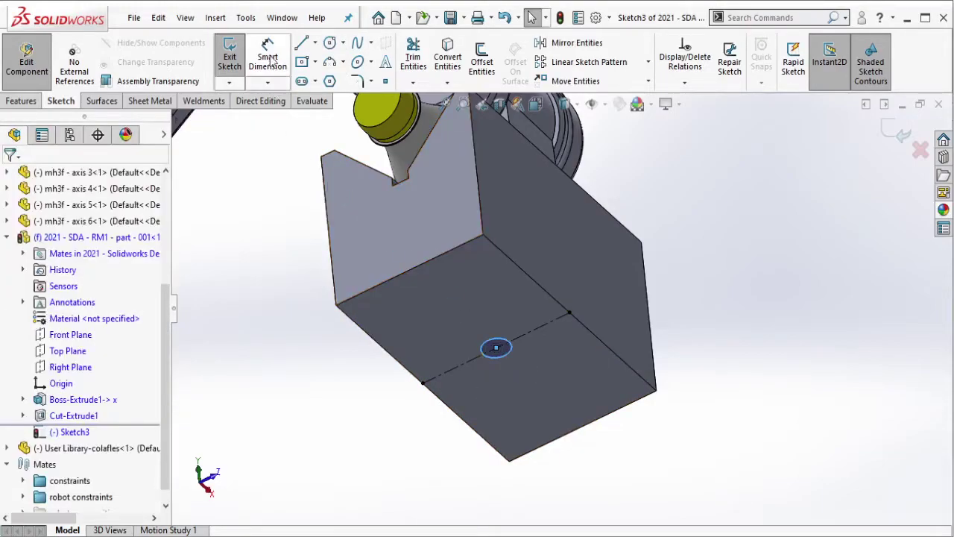
pyautogui.click(268, 58)
pyautogui.click(491, 357)
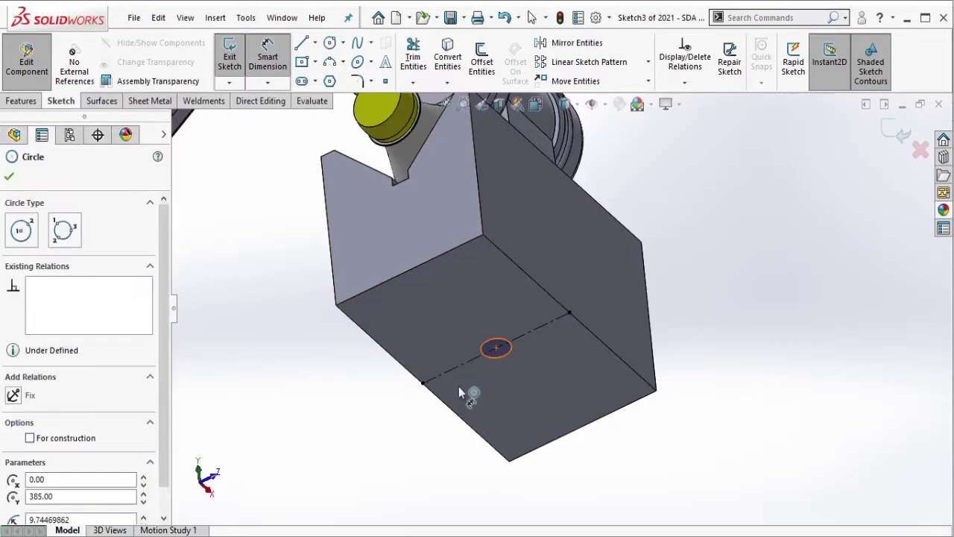
pyautogui.click(364, 397)
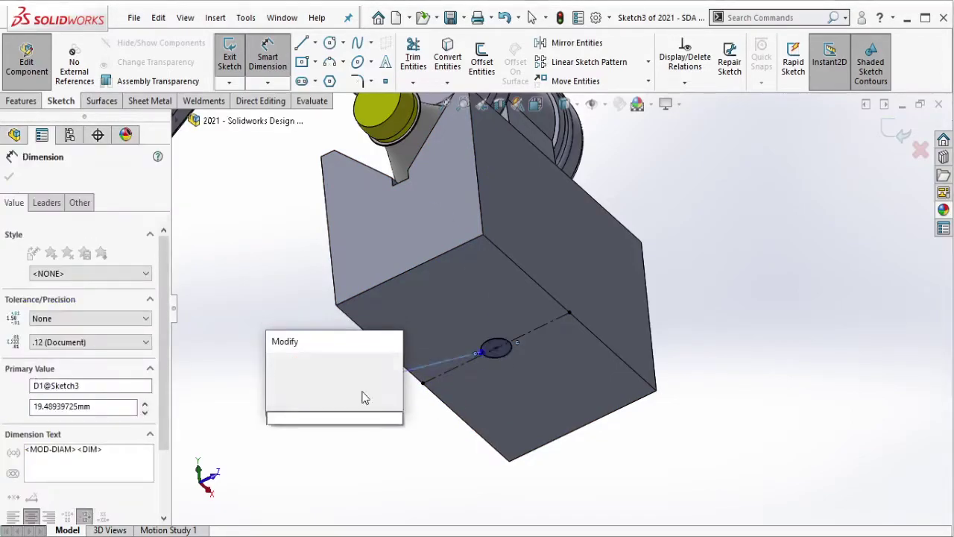
pyautogui.write('20')
pyautogui.click(275, 363)
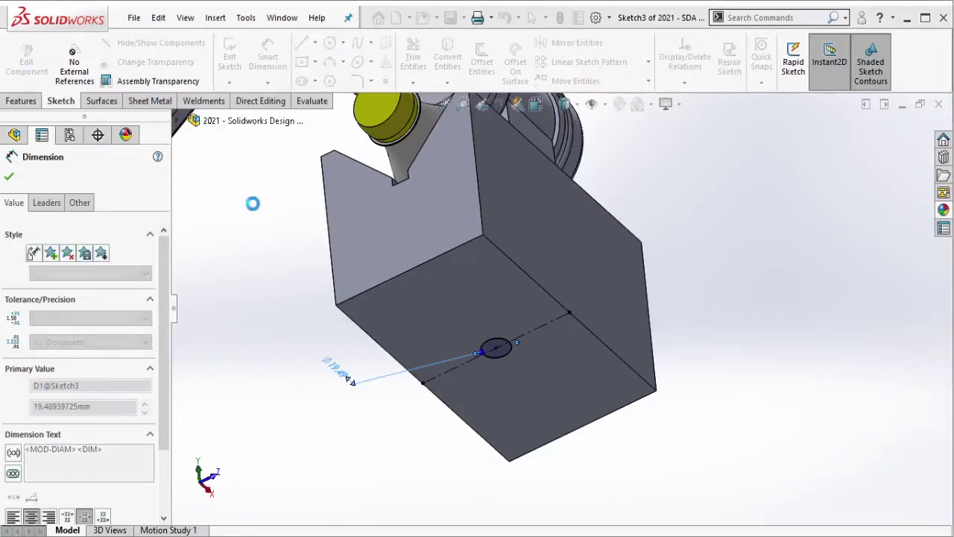
pyautogui.press('Escape')
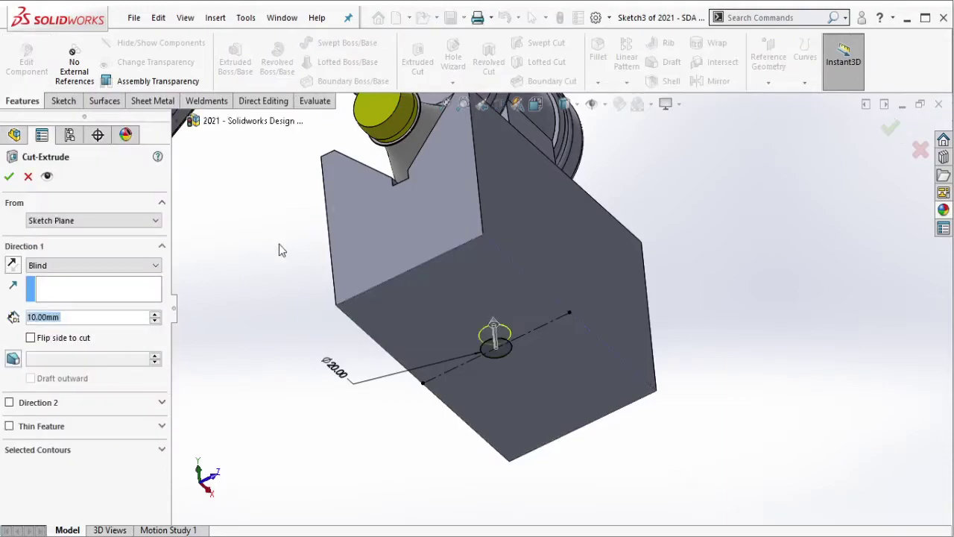
# Cut the Ø20 circle 5 mm deep as a blind extruded cut and return to the robot assembly.
pyautogui.write('5')
pyautogui.press('Return')
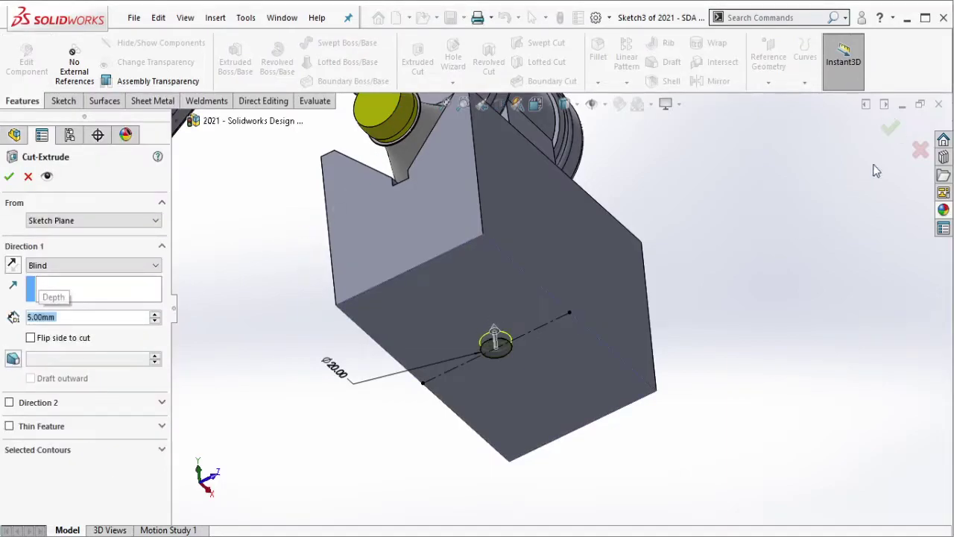
pyautogui.press('Return')
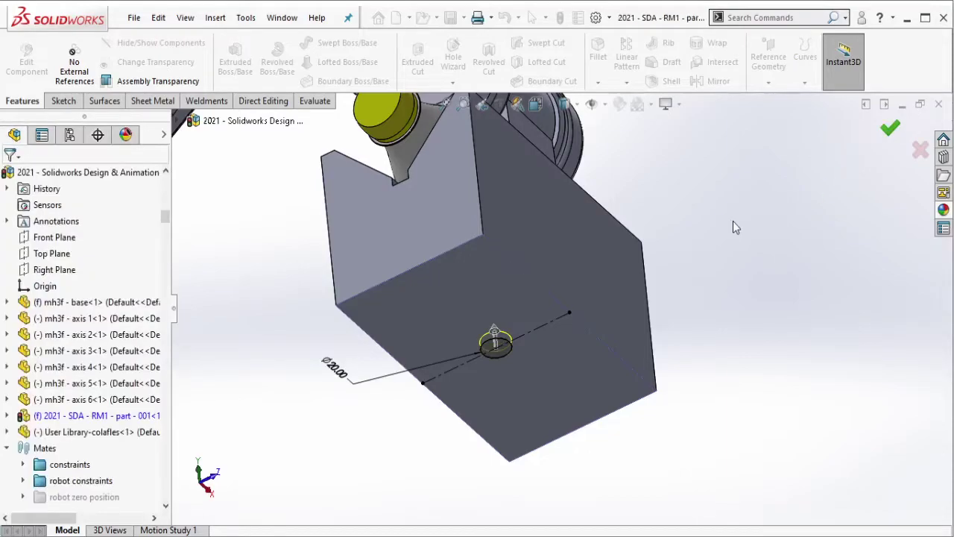
pyautogui.click(887, 146)
pyautogui.moveTo(571, 232)
pyautogui.mouseDown(button='middle')
pyautogui.moveTo(549, 278)
pyautogui.moveTo(546, 322)
pyautogui.moveTo(570, 325)
pyautogui.mouseUp(button='middle')
# Mate the V-block's hole face concentric with the robot wrist's round face.
pyautogui.scroll(-3, 531, 403)
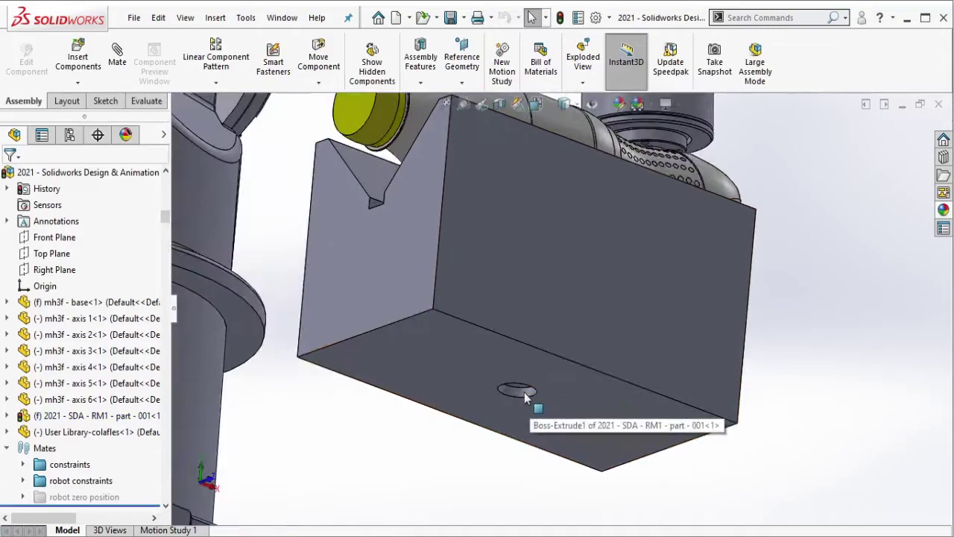
pyautogui.click(528, 390)
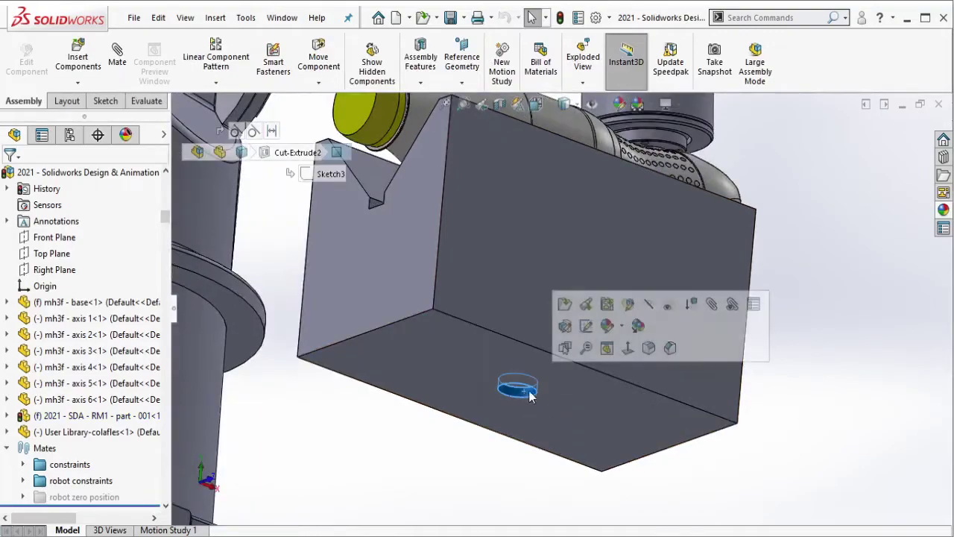
pyautogui.click(679, 144)
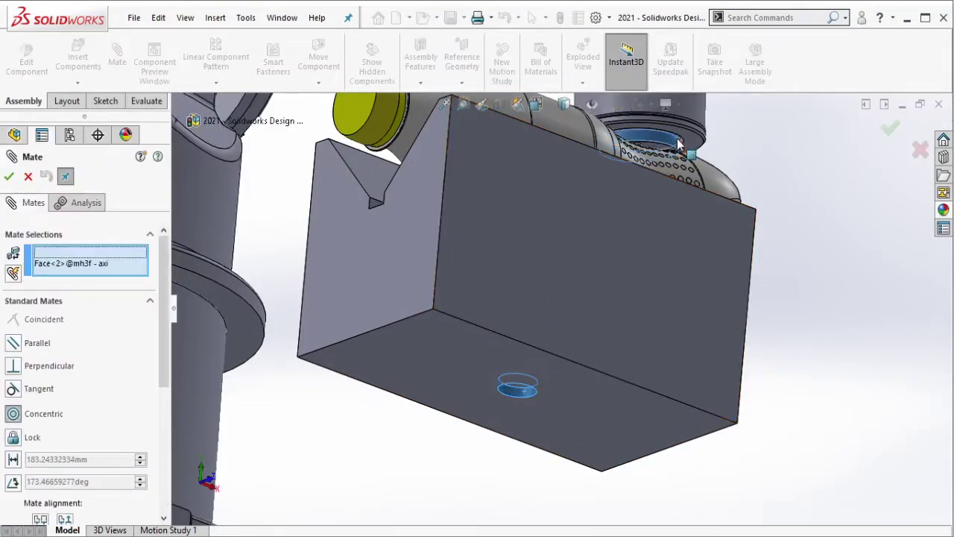
pyautogui.click(847, 120)
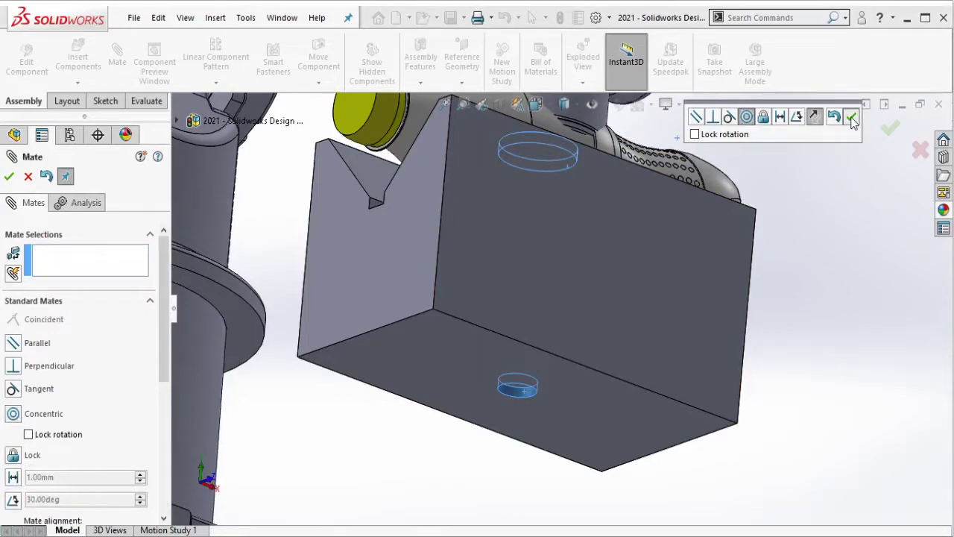
# Mate the axis 5 part's flat face parallel to the block's front face.
pyautogui.scroll(3, 592, 215)
pyautogui.moveTo(592, 215); pyautogui.dragTo(552, 224, button='middle')
pyautogui.scroll(-5, 549, 224)
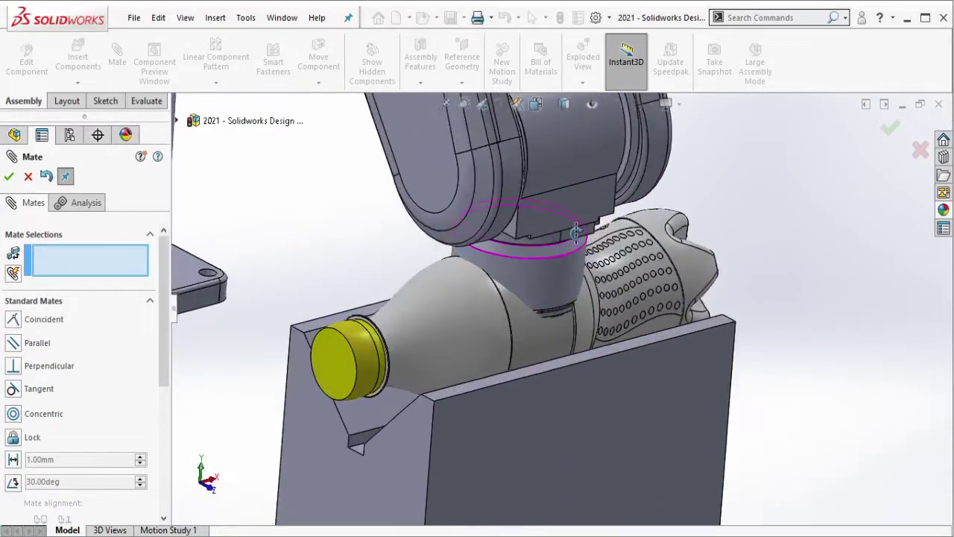
pyautogui.click(548, 223)
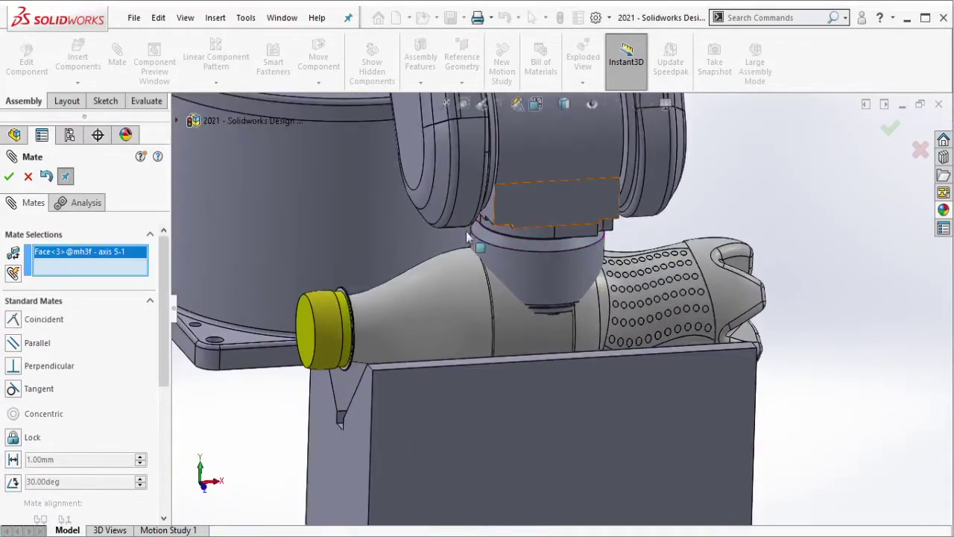
pyautogui.click(369, 428)
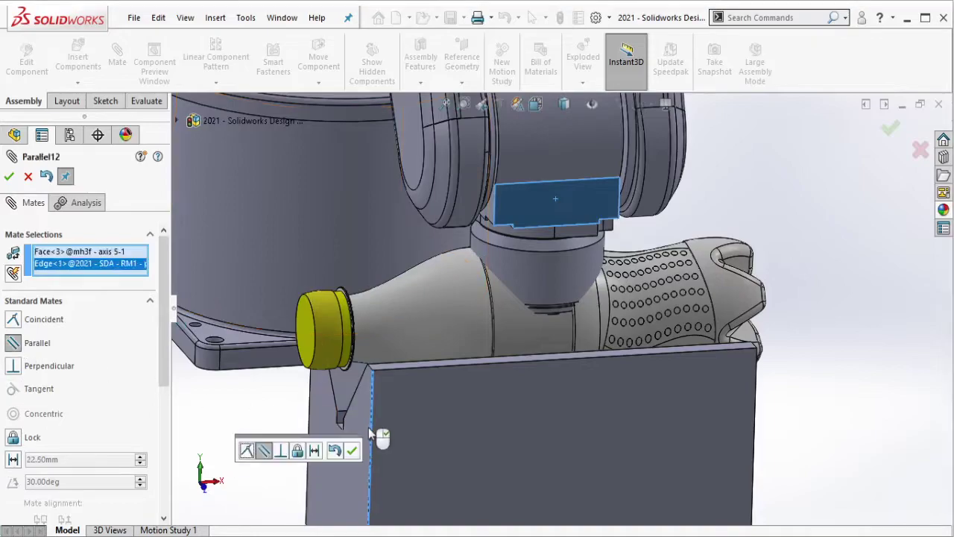
pyautogui.rightClick(120, 264)
pyautogui.click(154, 291)
pyautogui.click(457, 405)
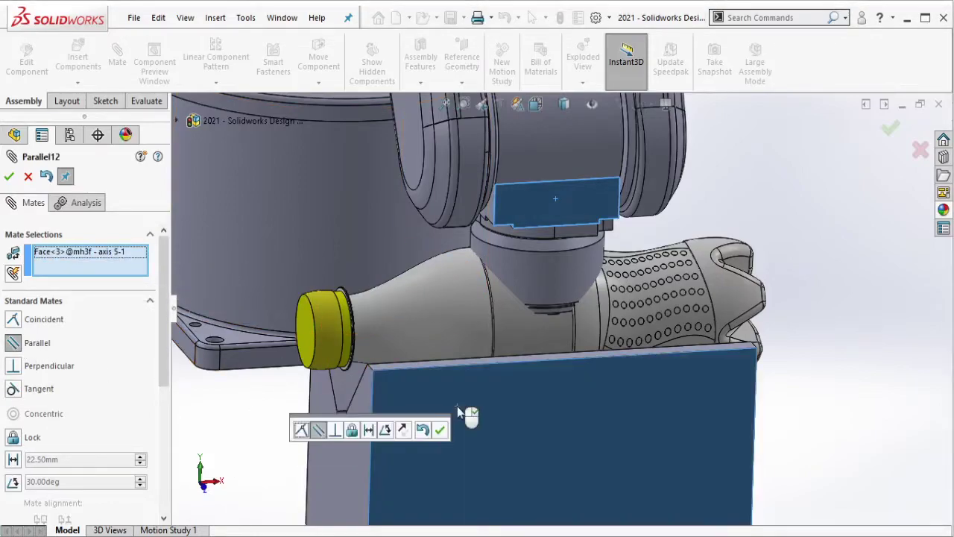
pyautogui.click(440, 429)
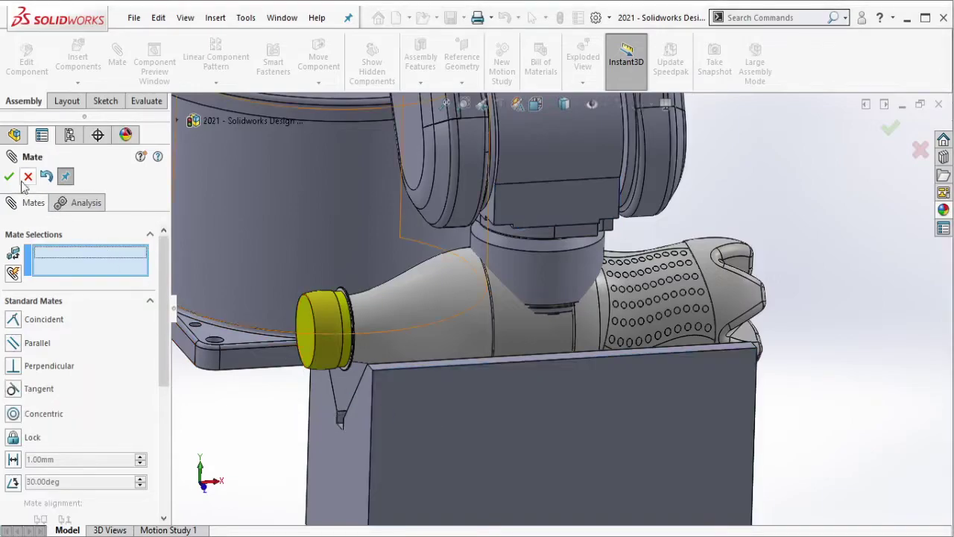
pyautogui.press('Escape')
pyautogui.scroll(5, 556, 231)
# Swing the upper arm link to a new pose and delete the Parallel12 mate.
pyautogui.moveTo(552, 246); pyautogui.dragTo(474, 132, button='middle')
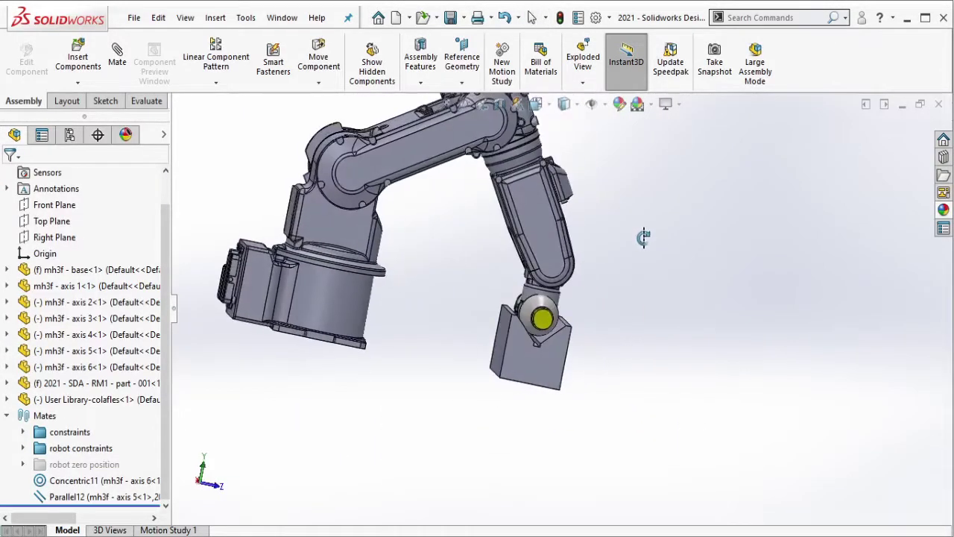
pyautogui.moveTo(474, 133); pyautogui.dragTo(521, 224)
pyautogui.scroll(-5, 600, 329)
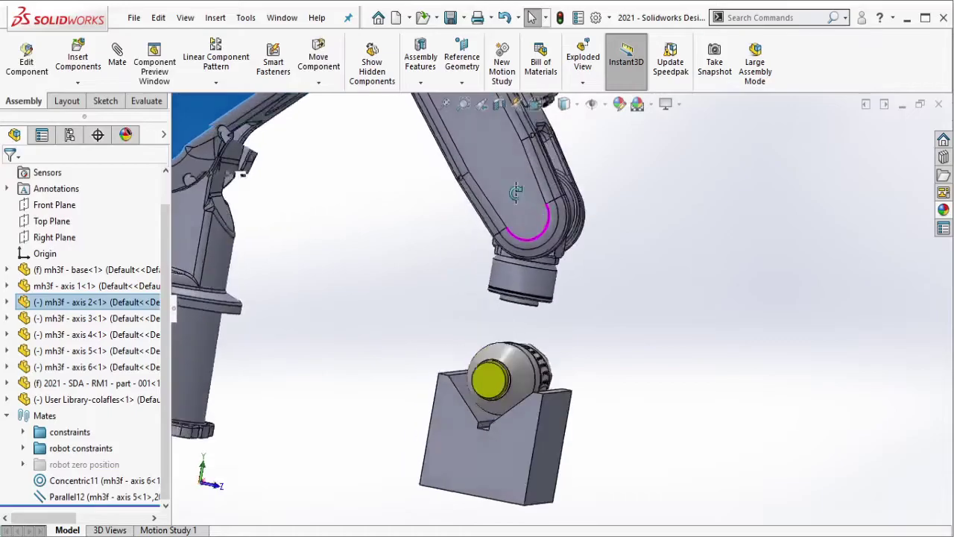
pyautogui.scroll(-3, 601, 330)
pyautogui.moveTo(600, 329); pyautogui.dragTo(528, 287, button='middle')
pyautogui.scroll(3, 551, 305)
pyautogui.scroll(3, 528, 291)
pyautogui.scroll(-3, 555, 338)
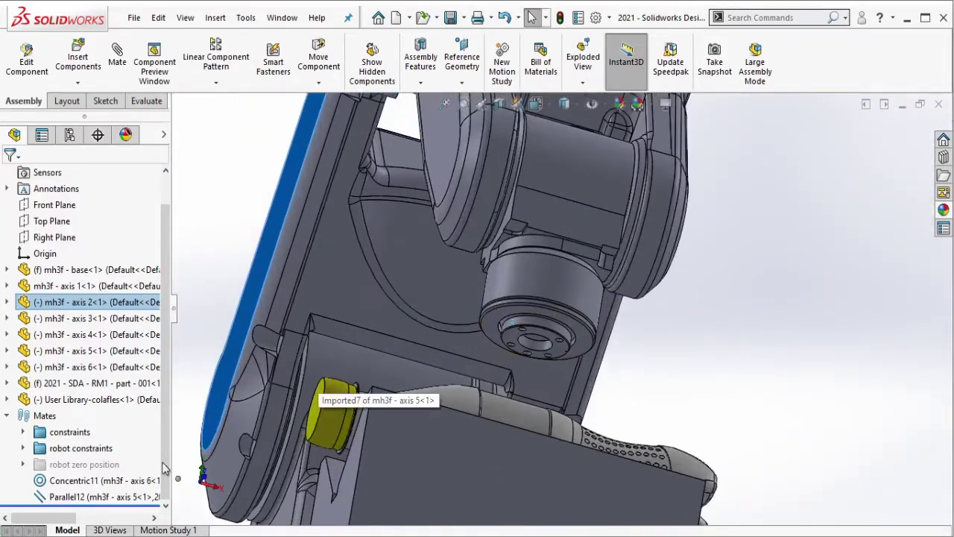
pyautogui.rightClick(115, 498)
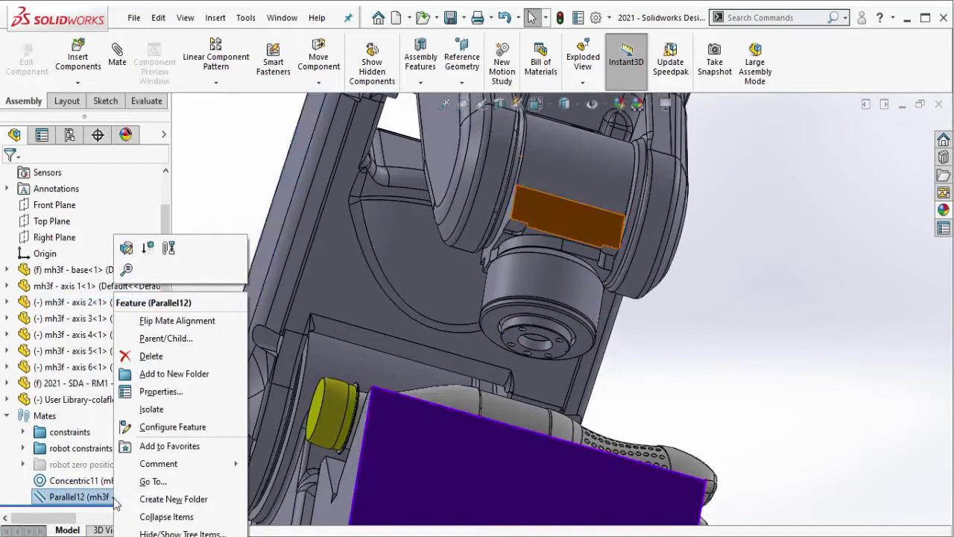
pyautogui.click(164, 354)
# Zoom in and select the small face on the axis 6 flange.
pyautogui.scroll(-3, 551, 350)
pyautogui.scroll(-3, 577, 328)
pyautogui.scroll(-3, 581, 283)
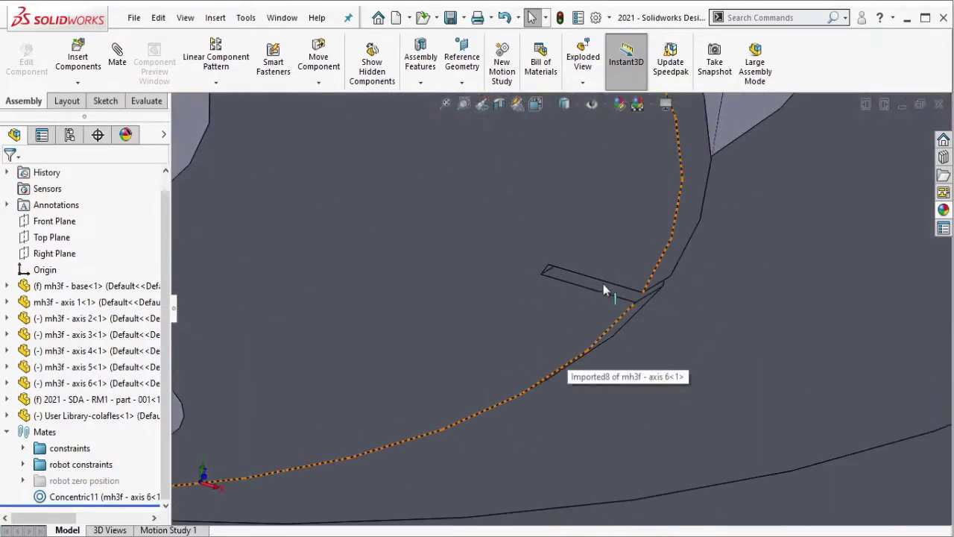
pyautogui.scroll(-2, 578, 224)
pyautogui.scroll(-2, 570, 208)
pyautogui.scroll(2, 562, 220)
pyautogui.scroll(2, 560, 250)
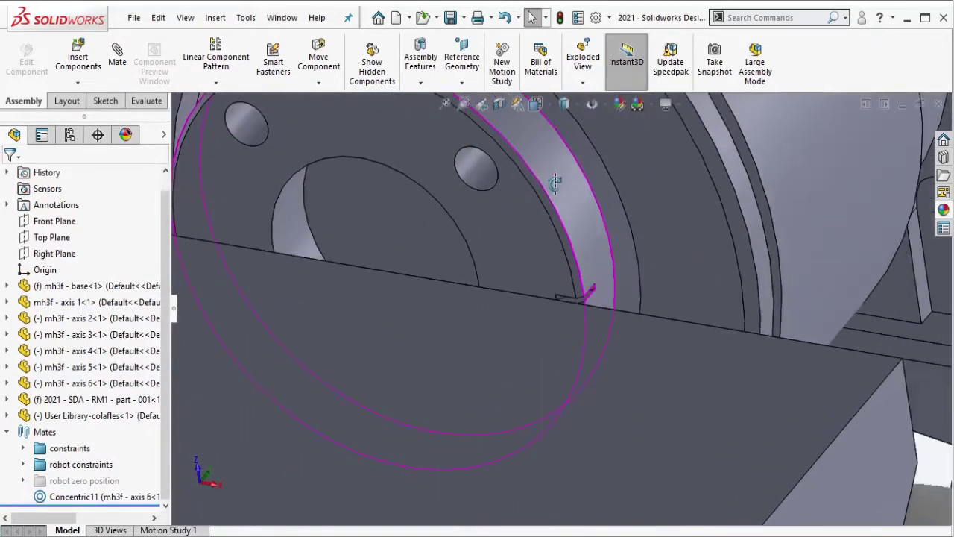
pyautogui.scroll(2, 589, 301)
pyautogui.scroll(-3, 589, 300)
pyautogui.click(566, 308)
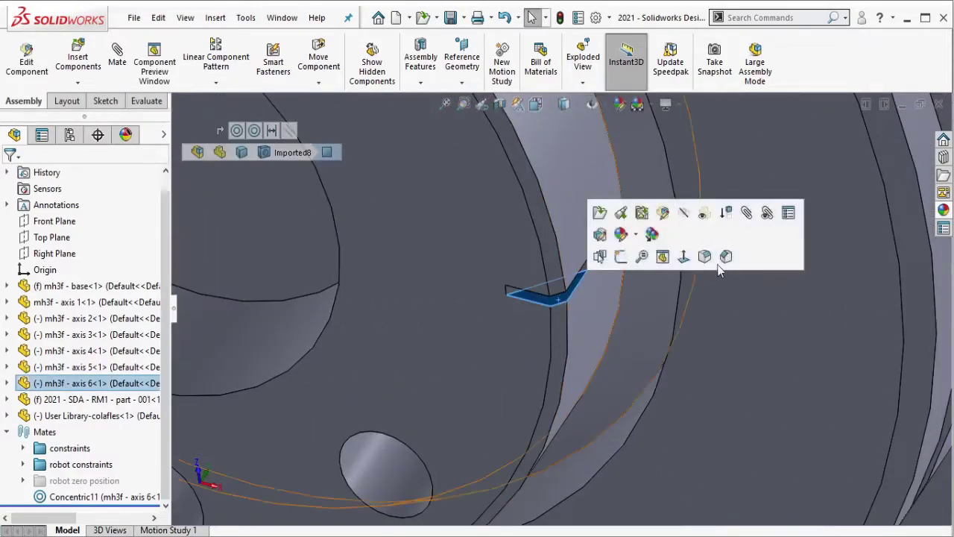
# Mate the axis 6 flange face parallel to the block's top face (Parallel13).
pyautogui.click(117, 56)
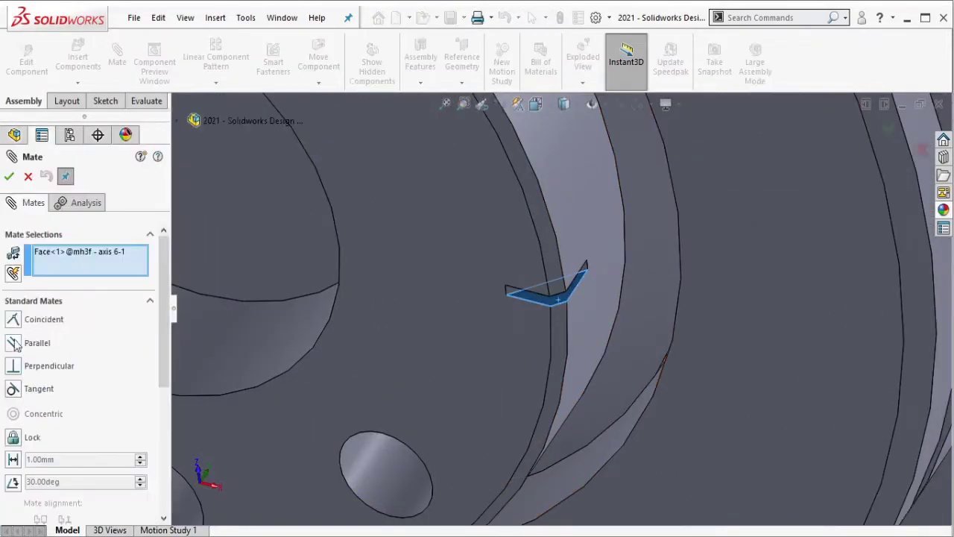
pyautogui.scroll(5, 485, 384)
pyautogui.scroll(3, 519, 399)
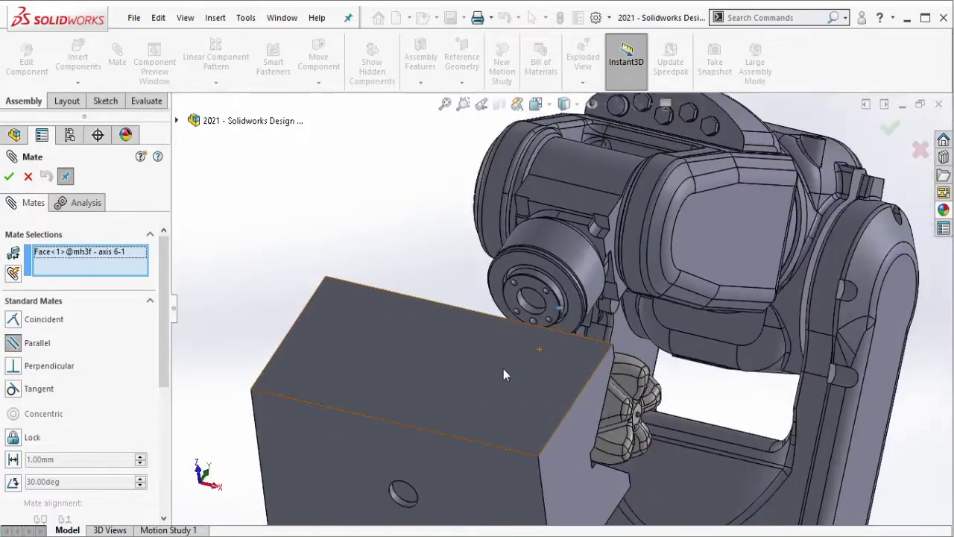
pyautogui.click(503, 368)
pyautogui.click(666, 393)
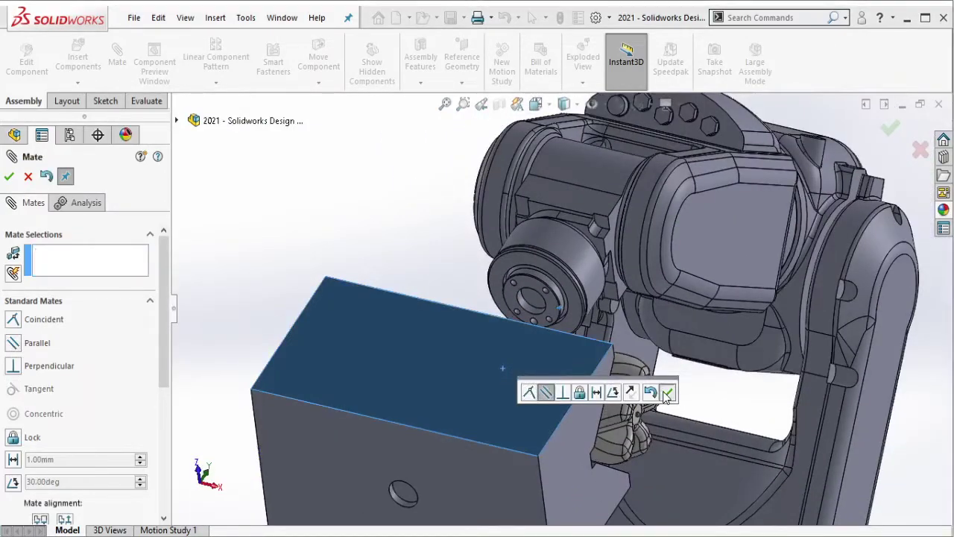
pyautogui.press('Escape')
# Swing the axis 4 arm link to a new pose and reselect the axis 6 flange's ring face.
pyautogui.scroll(-3, 563, 321)
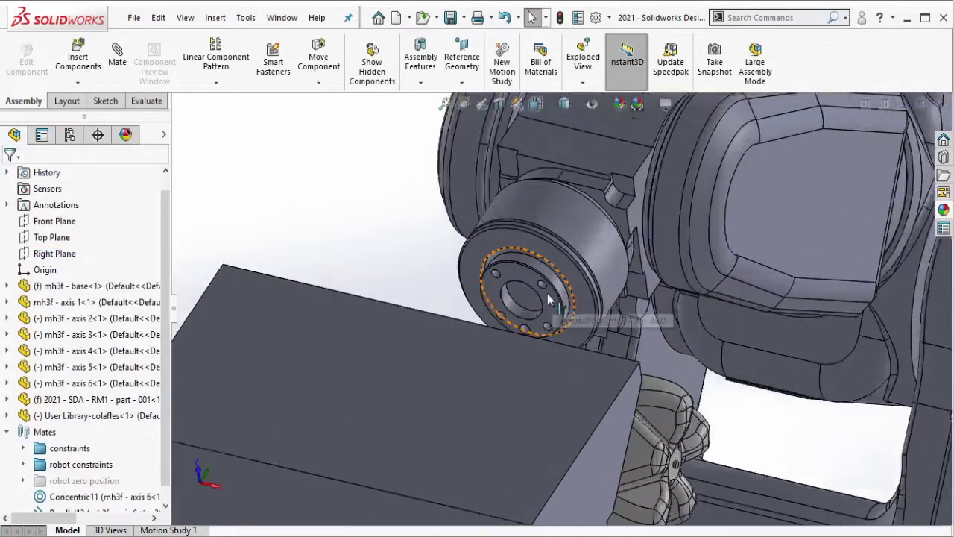
pyautogui.click(568, 302)
pyautogui.scroll(2, 568, 302)
pyautogui.scroll(3, 573, 248)
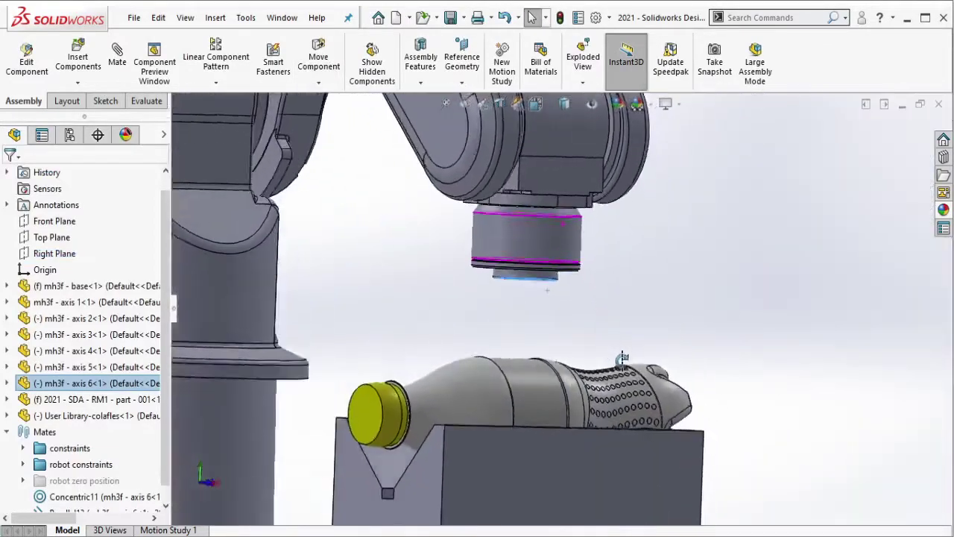
pyautogui.scroll(3, 573, 247)
pyautogui.scroll(1, 573, 246)
pyautogui.click(576, 222)
pyautogui.moveTo(573, 214); pyautogui.dragTo(569, 198)
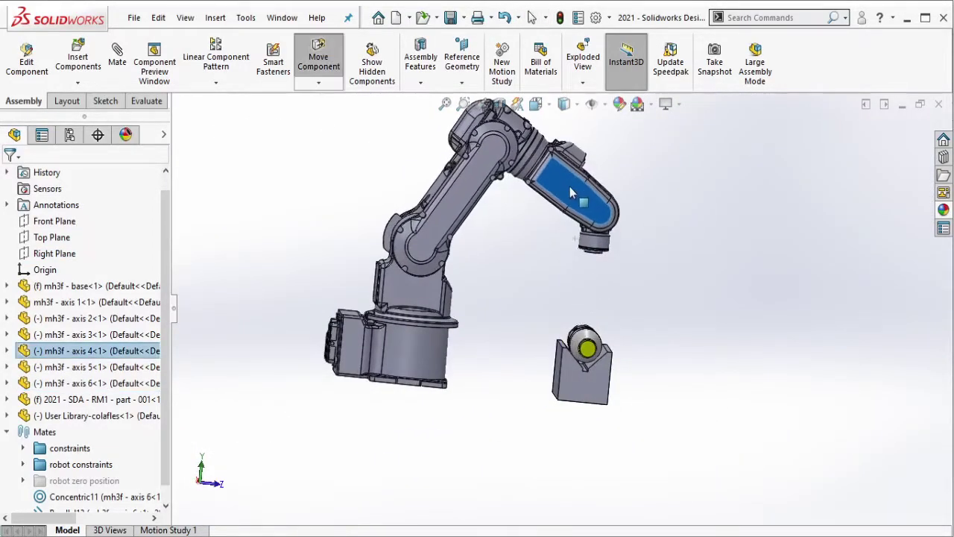
pyautogui.scroll(-2, 623, 284)
pyautogui.scroll(-2, 623, 284)
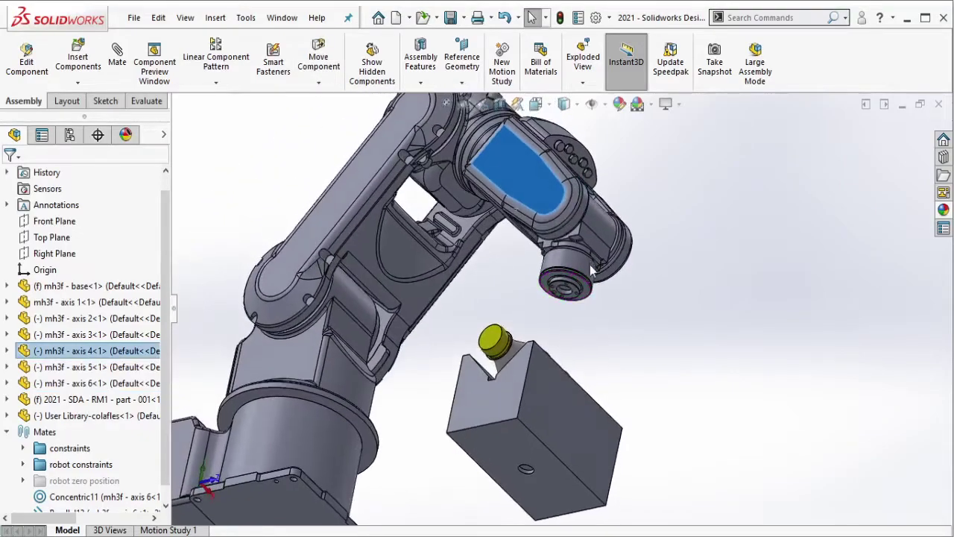
pyautogui.scroll(-2, 589, 264)
pyautogui.click(567, 299)
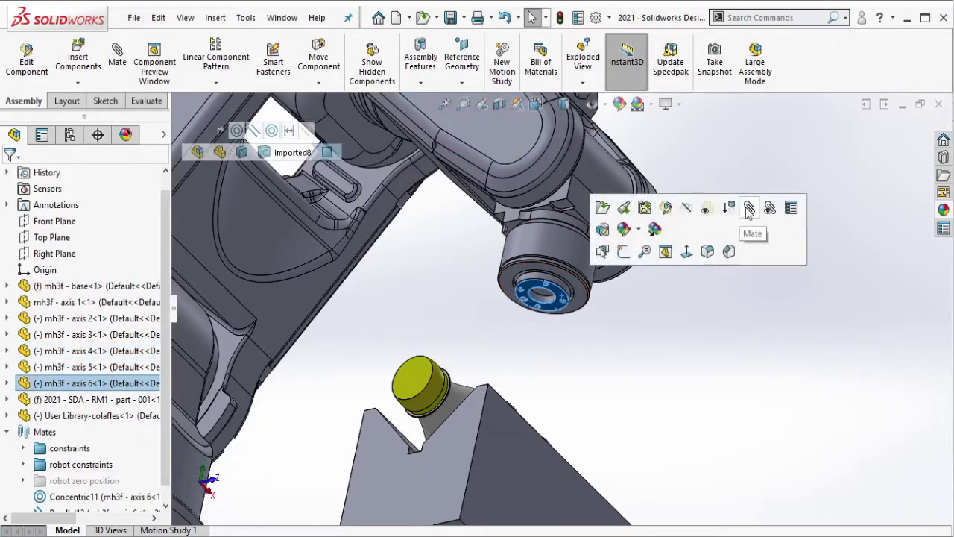
# Add a 240 mm distance mate between the flange face and the block's bottom face.
pyautogui.click(748, 208)
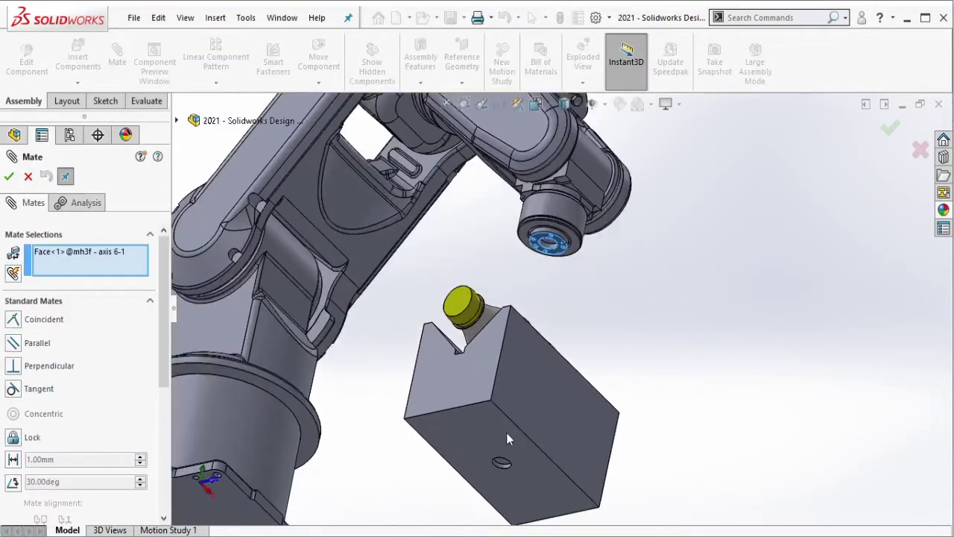
pyautogui.click(506, 434)
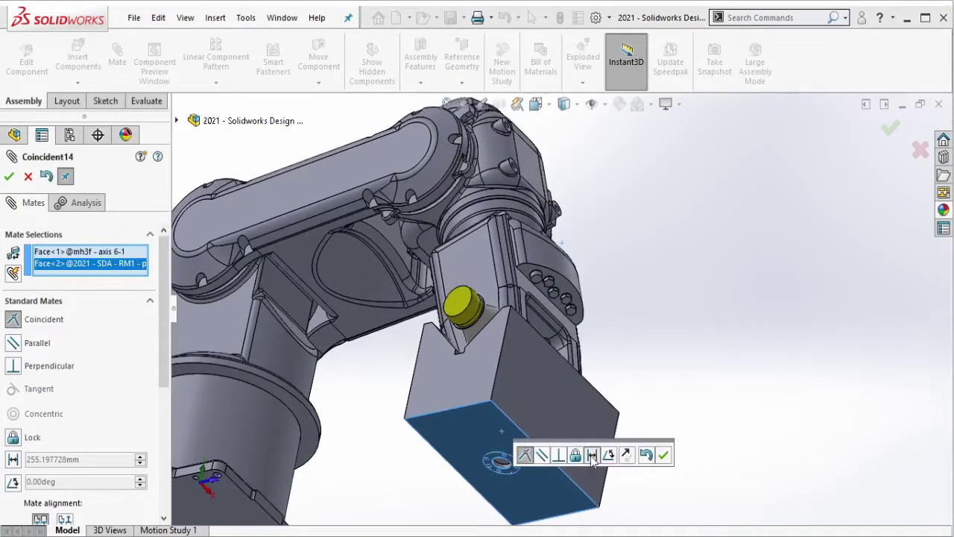
pyautogui.click(591, 454)
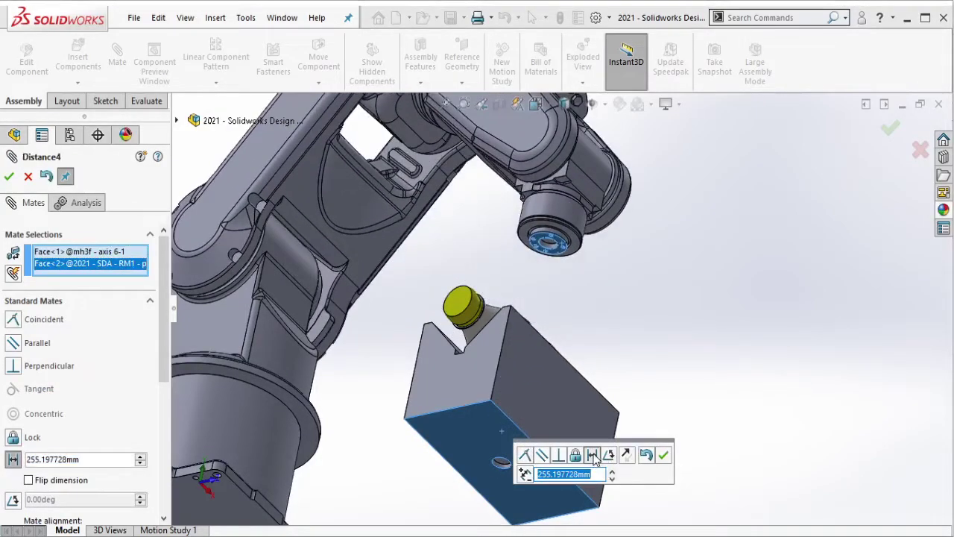
pyautogui.write('200')
pyautogui.press('Return')
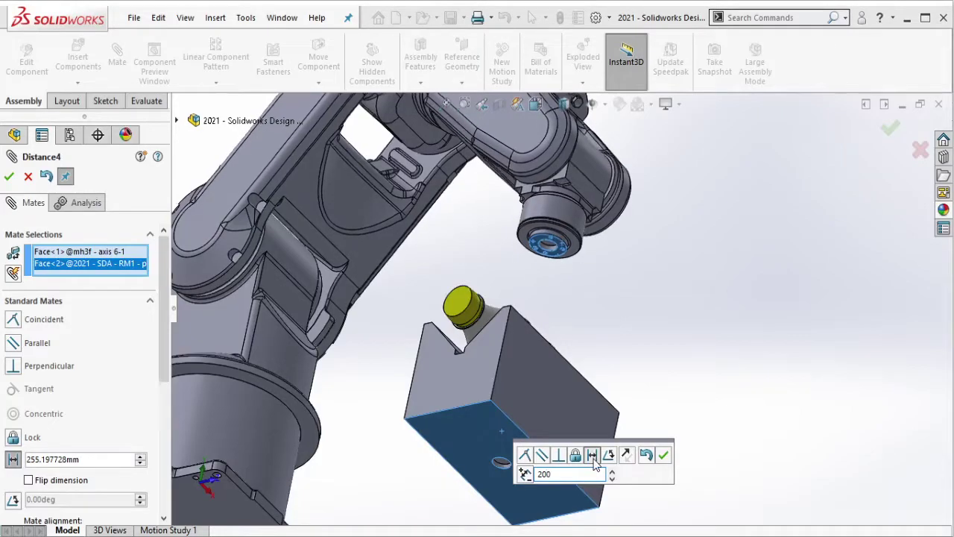
pyautogui.moveTo(548, 380); pyautogui.dragTo(505, 473, button='middle')
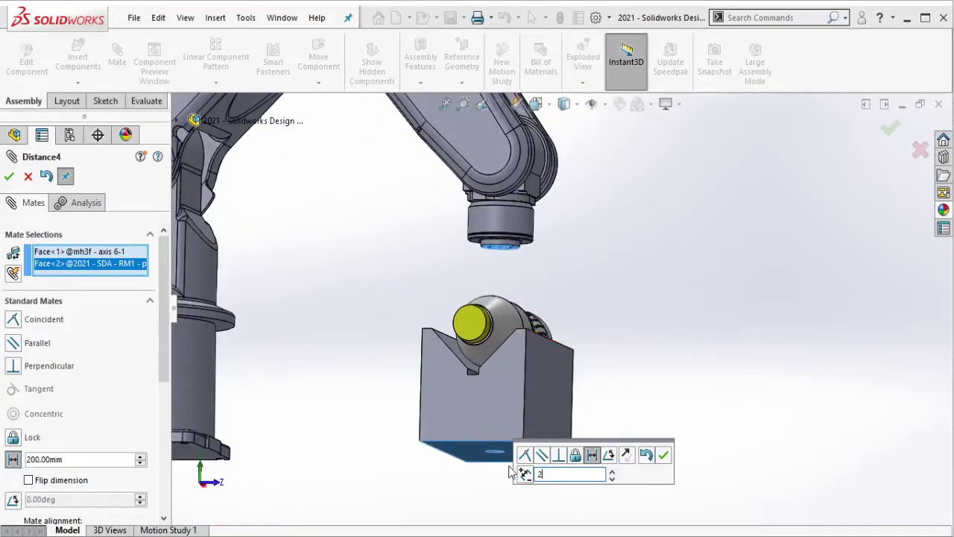
pyautogui.write('40')
pyautogui.press('Return')
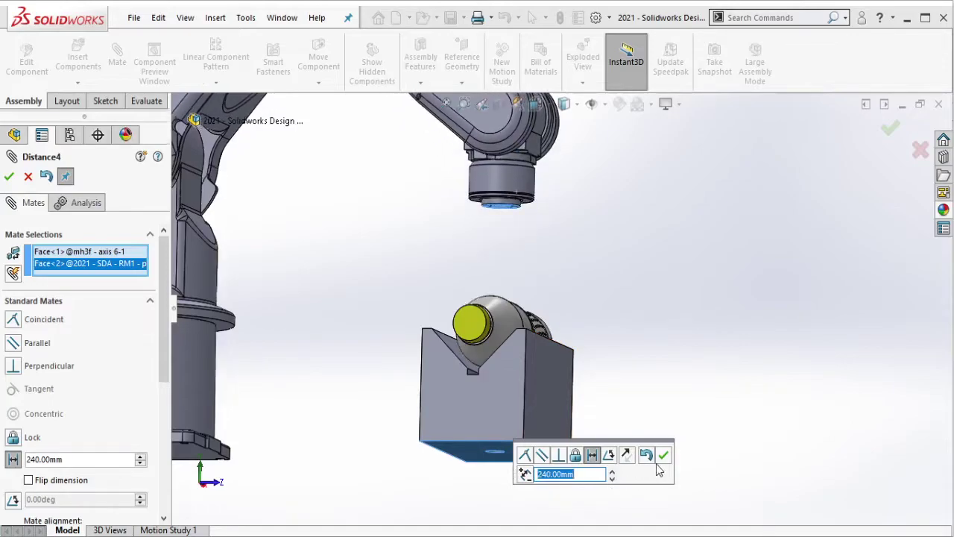
pyautogui.click(663, 456)
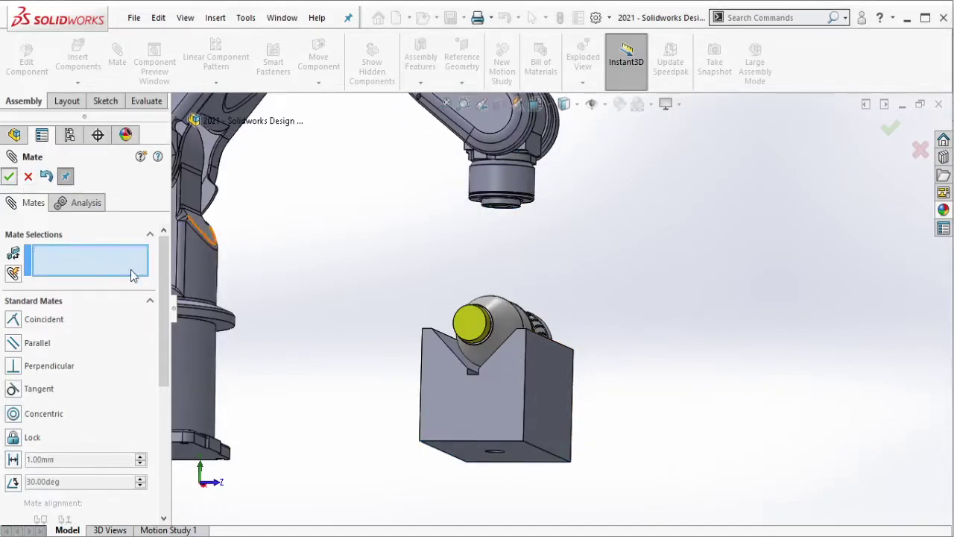
pyautogui.press('Escape')
# Move Concentric11, Parallel13 and Distance4 into a new 'temporary mates' folder, then zoom to fit.
pyautogui.click(110, 466)
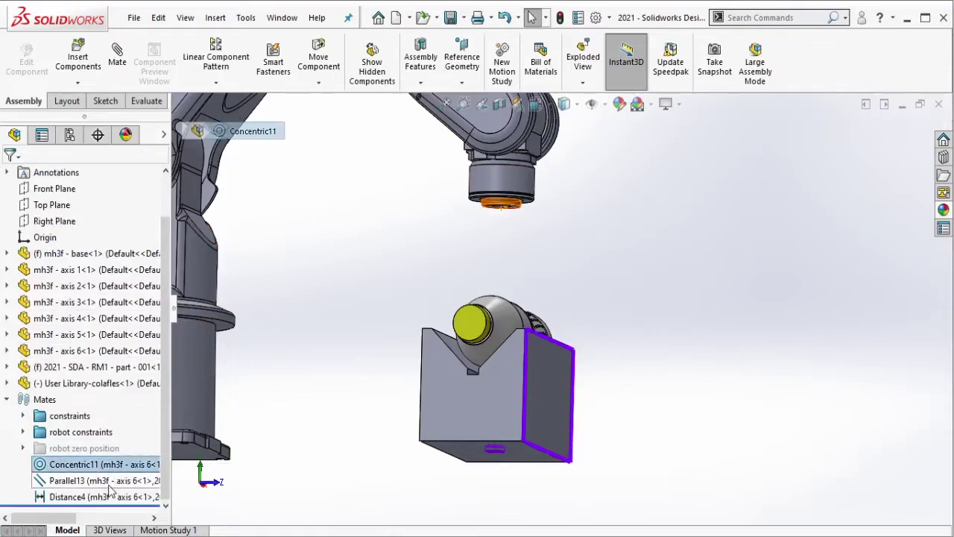
pyautogui.keyDown('shift'); pyautogui.click(111, 497); pyautogui.keyUp('shift')
pyautogui.rightClick(110, 492)
pyautogui.click(147, 395)
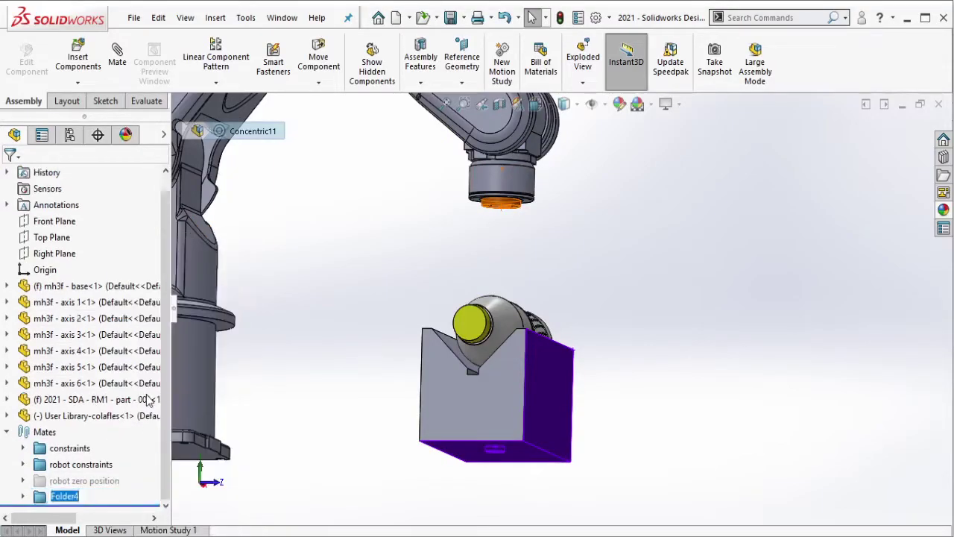
pyautogui.write('temporary mates')
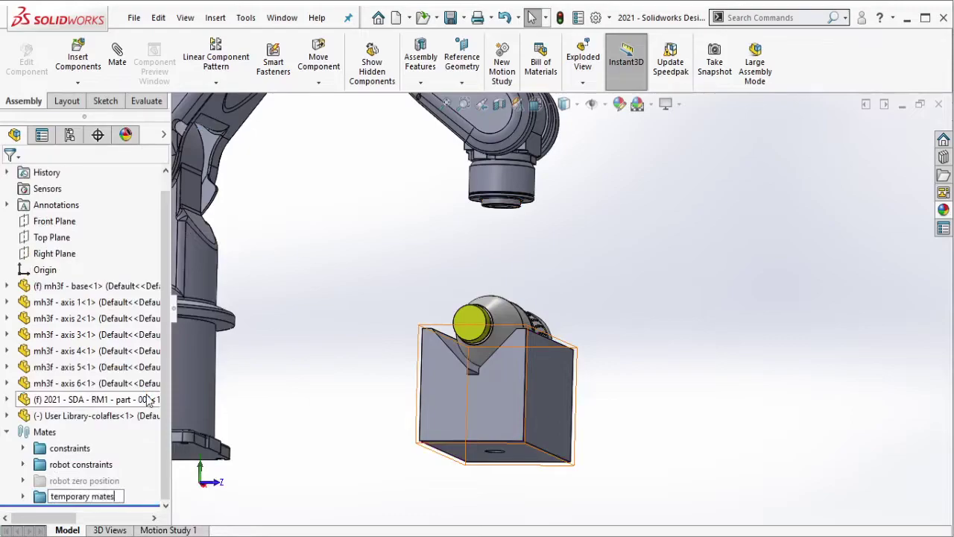
pyautogui.press('Return')
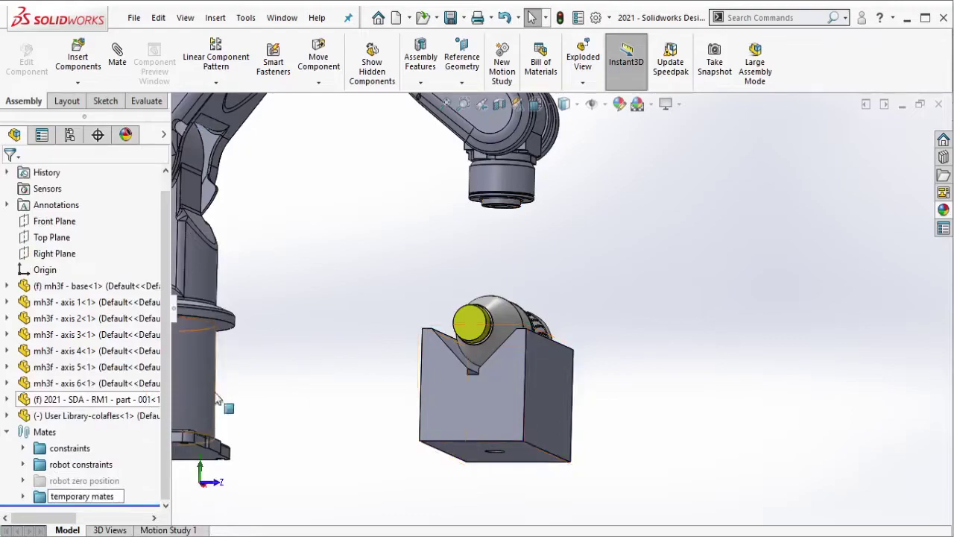
pyautogui.click(280, 380)
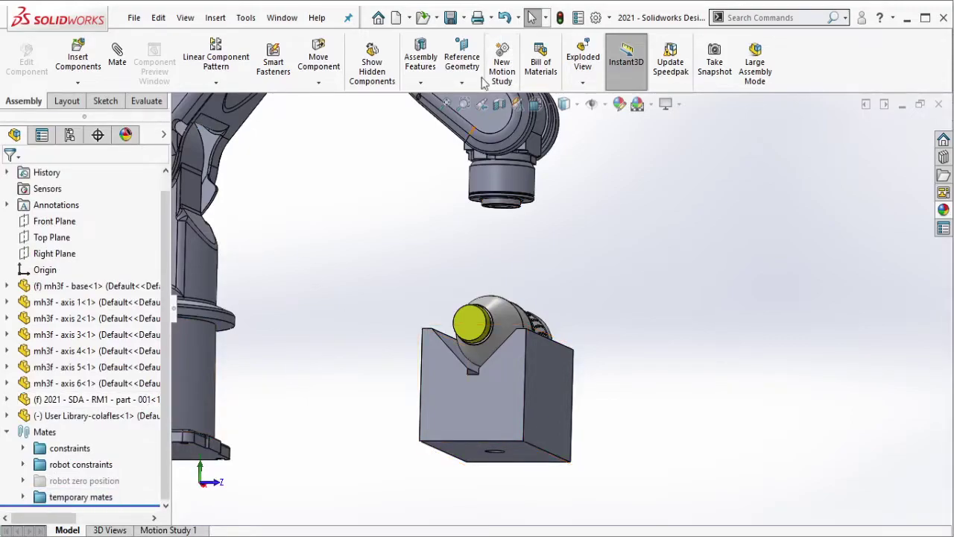
pyautogui.press('f')
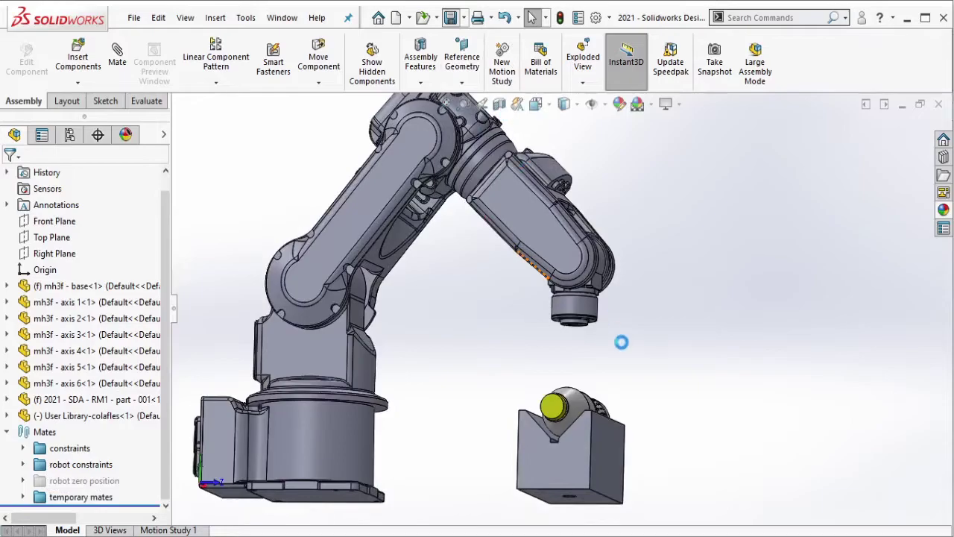
pyautogui.scroll(-3, 597, 437)
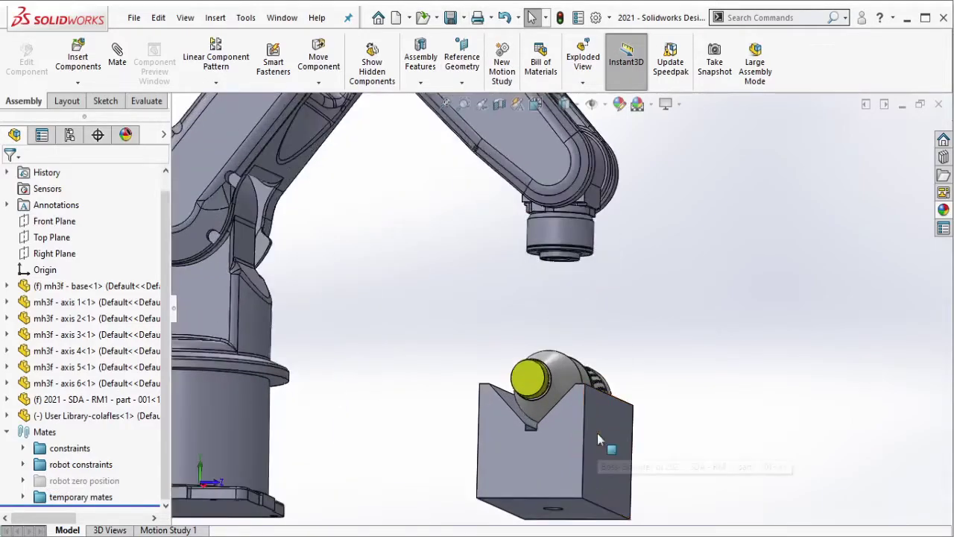
pyautogui.moveTo(597, 433); pyautogui.dragTo(592, 390, button='middle')
pyautogui.click(548, 318)
pyautogui.moveTo(547, 318); pyautogui.dragTo(564, 311)
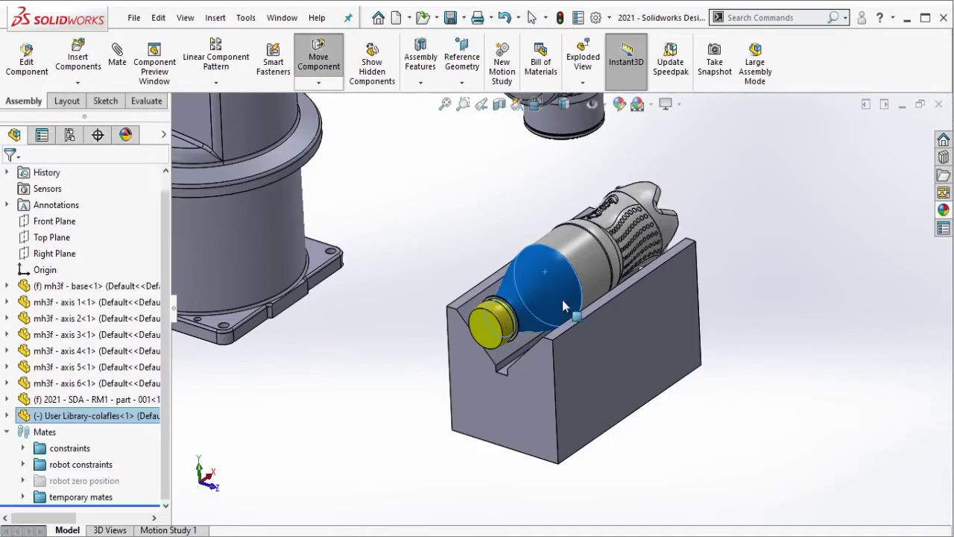
pyautogui.click(672, 282)
pyautogui.moveTo(673, 282)
pyautogui.mouseDown(button='middle')
pyautogui.moveTo(616, 291)
pyautogui.moveTo(588, 235)
pyautogui.moveTo(607, 210)
pyautogui.mouseUp(button='middle')
pyautogui.scroll(3, 586, 230)
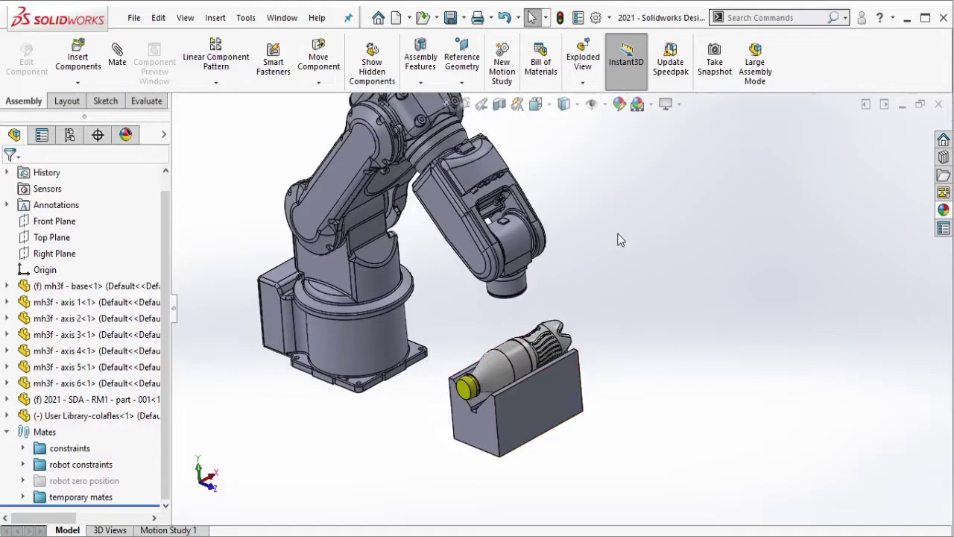
pyautogui.press('q')
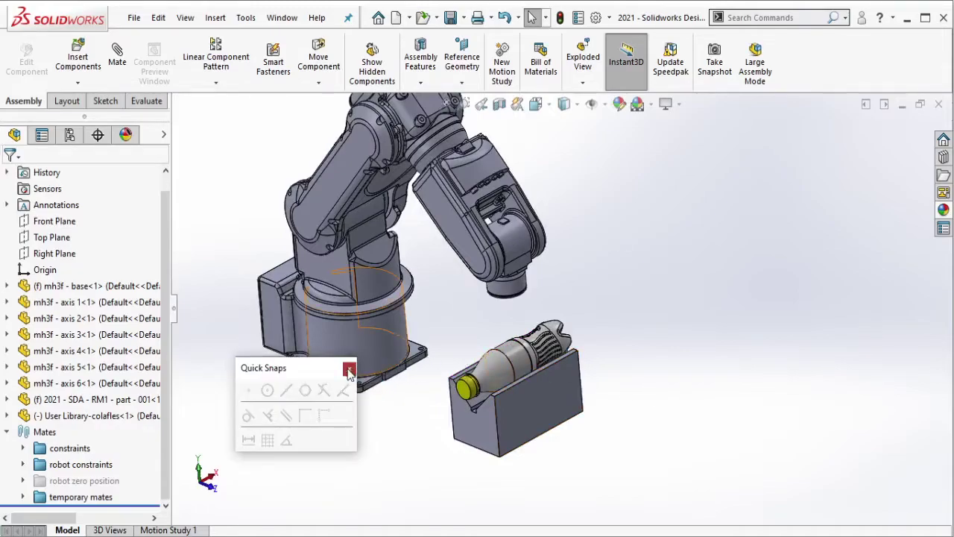
pyautogui.click(348, 370)
pyautogui.moveTo(638, 321); pyautogui.dragTo(661, 277, button='middle')
pyautogui.scroll(-3, 550, 371)
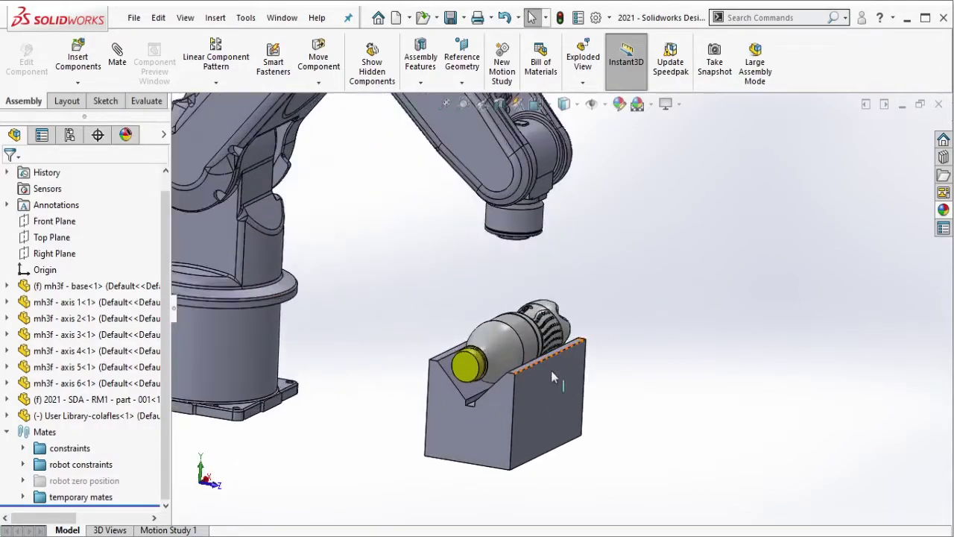
pyautogui.click(492, 410)
pyautogui.click(634, 365)
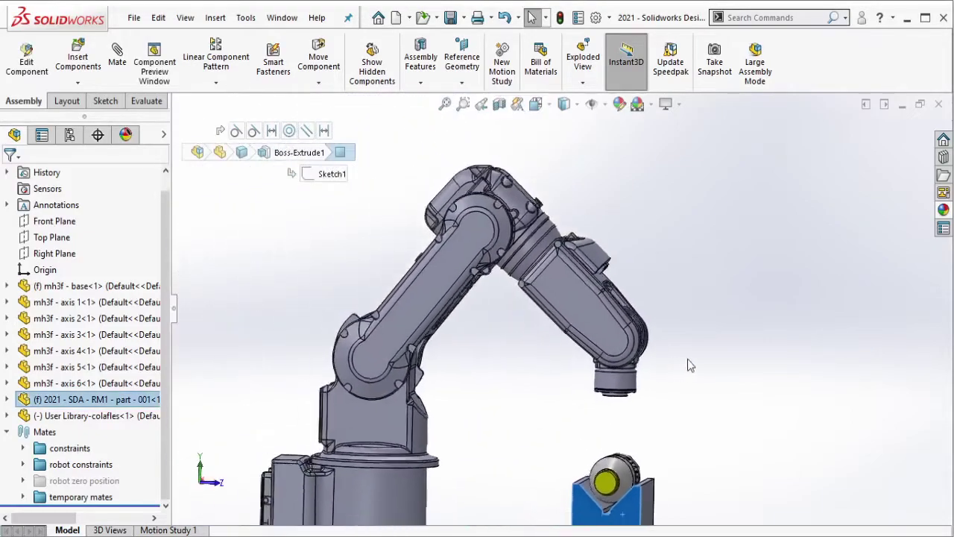
pyautogui.click(776, 427)
pyautogui.scroll(-3, 776, 427)
pyautogui.scroll(-2, 746, 403)
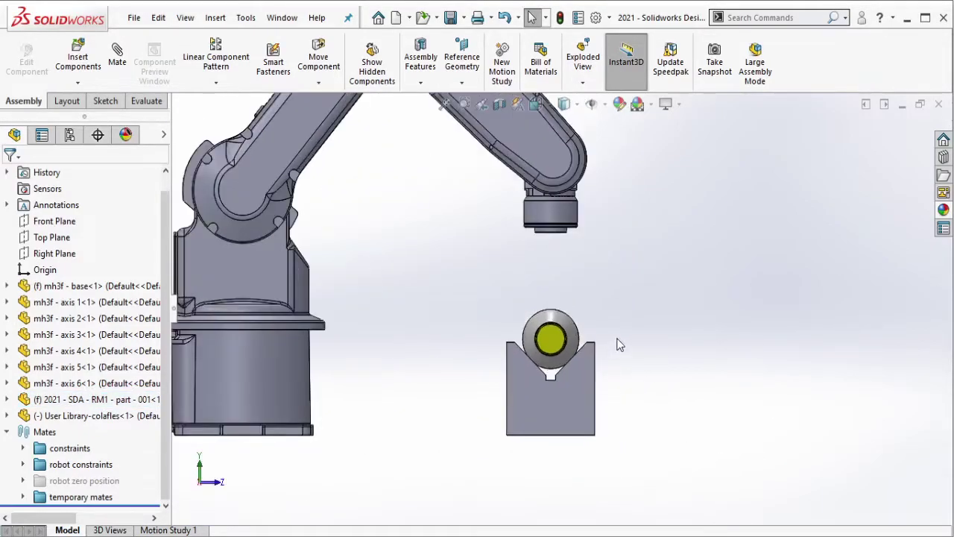
pyautogui.scroll(-1, 617, 344)
pyautogui.moveTo(612, 344); pyautogui.dragTo(603, 349, button='middle')
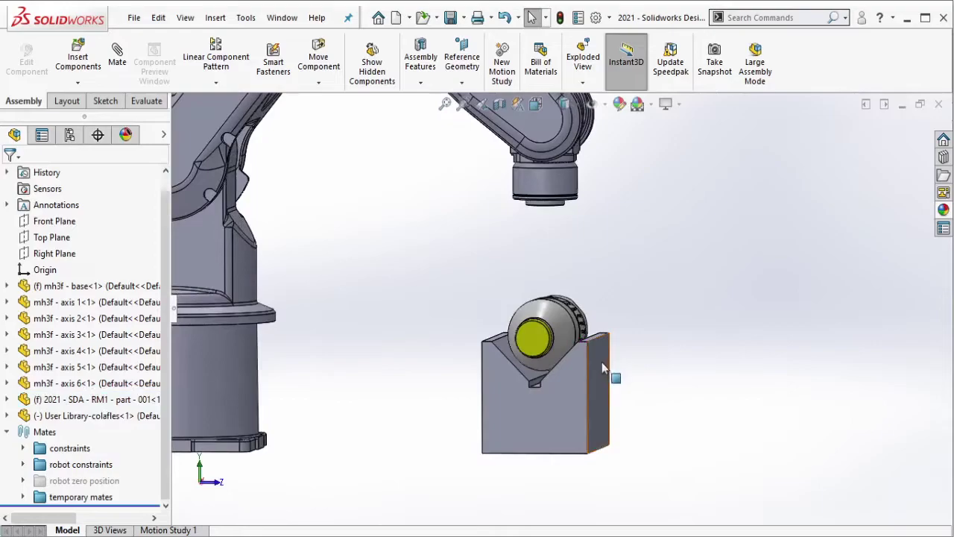
# Place a copy of the V-block and rotate it upside down, V facing the bottle.
pyautogui.click(588, 368)
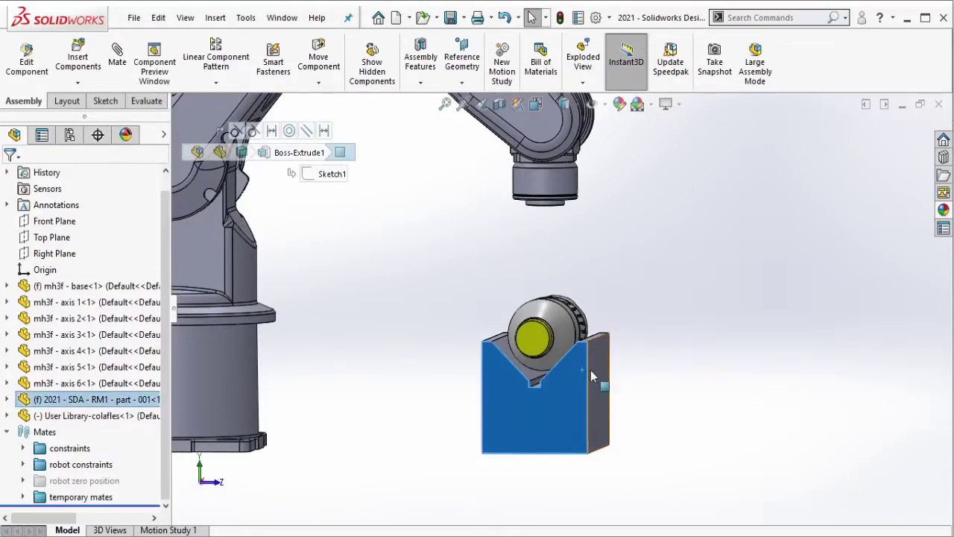
pyautogui.click(705, 294)
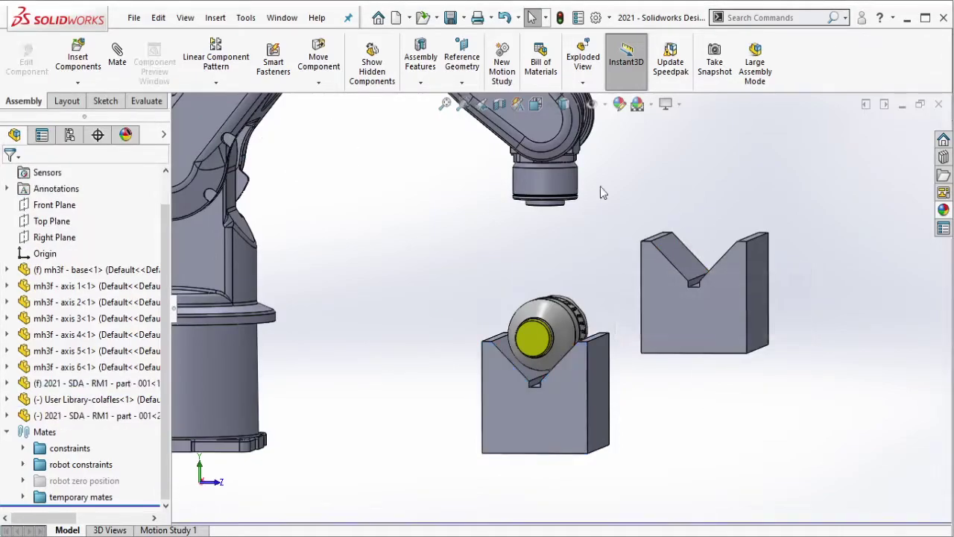
pyautogui.click(319, 82)
pyautogui.click(331, 114)
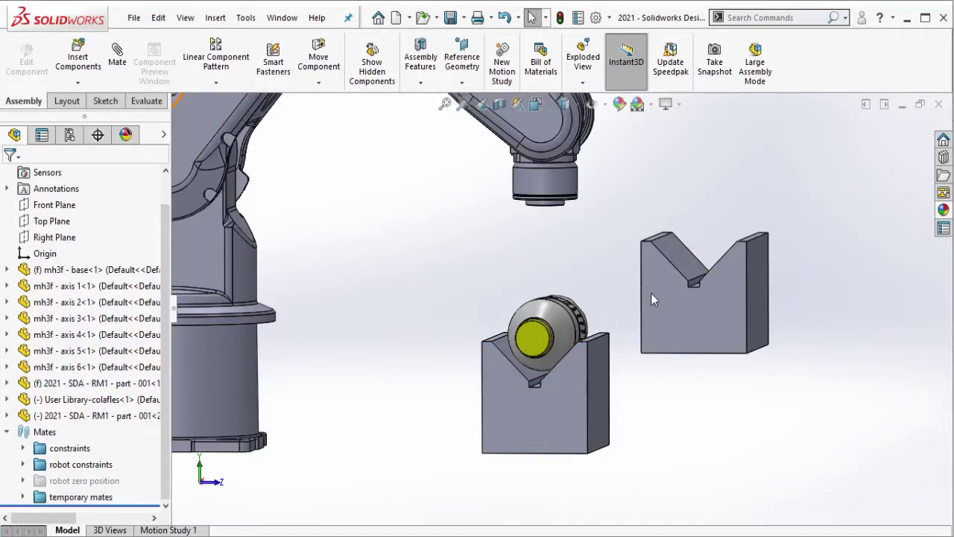
pyautogui.moveTo(652, 289)
pyautogui.mouseDown()
pyautogui.moveTo(694, 252)
pyautogui.moveTo(755, 268)
pyautogui.moveTo(706, 224)
pyautogui.moveTo(691, 226)
pyautogui.mouseUp()
pyautogui.press('Escape')
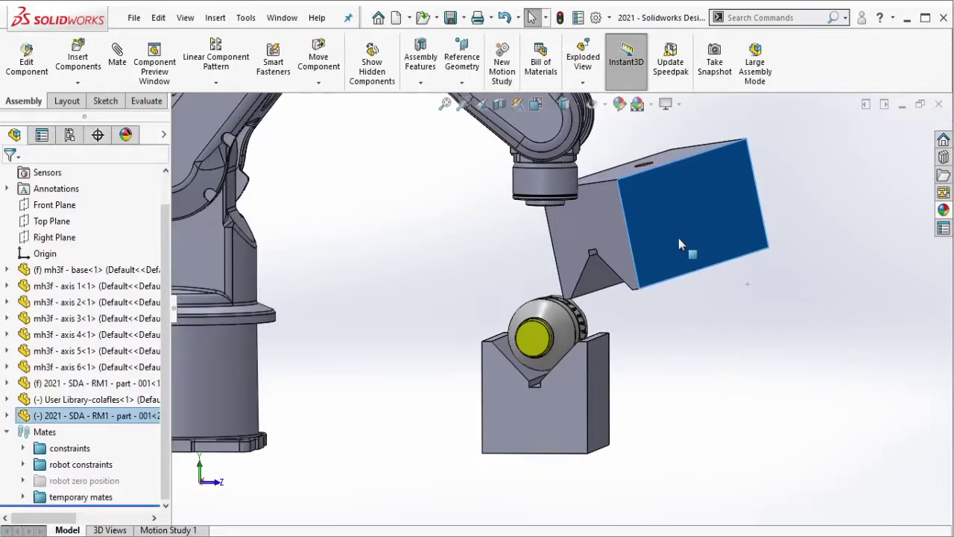
pyautogui.scroll(-2, 677, 234)
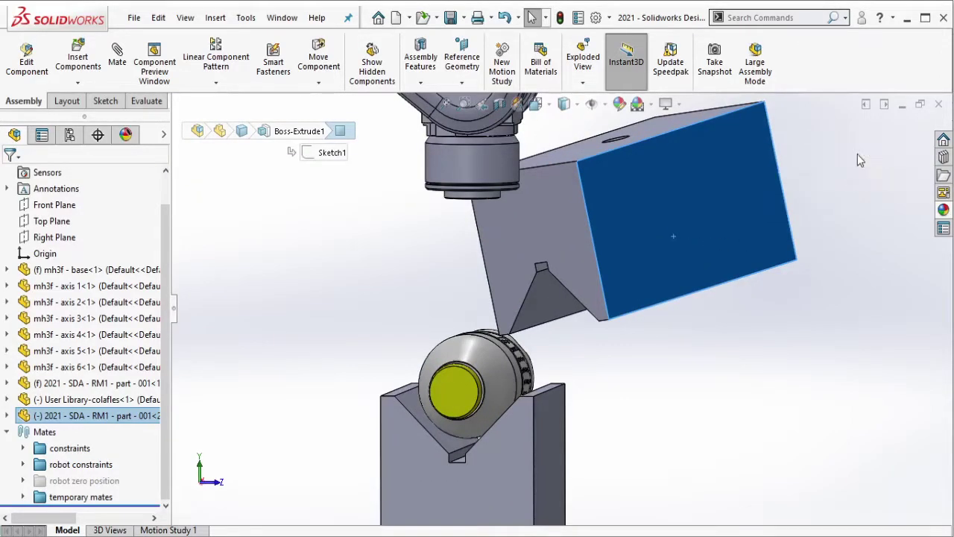
# Add Coincident mates aligning the upper and lower V-blocks' side faces and front faces.
pyautogui.press('m')
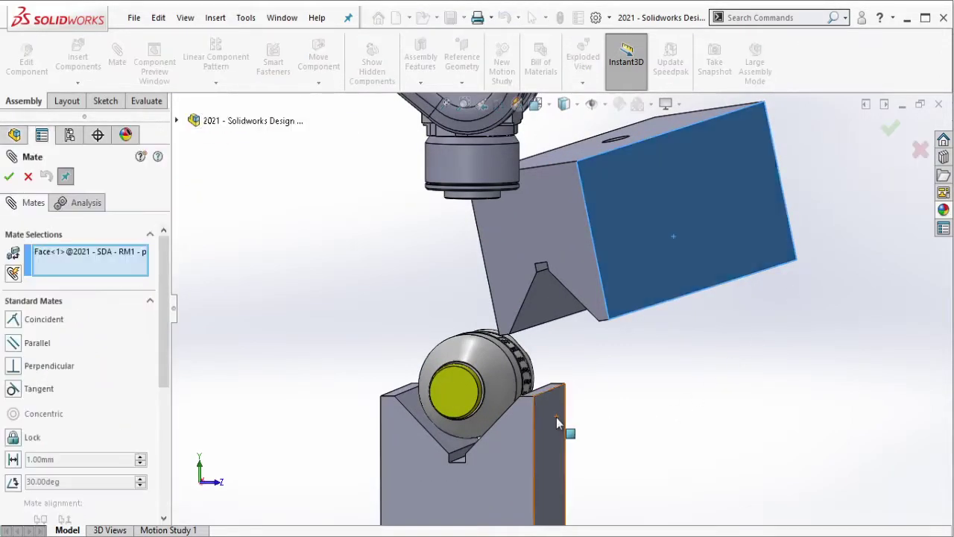
pyautogui.click(556, 417)
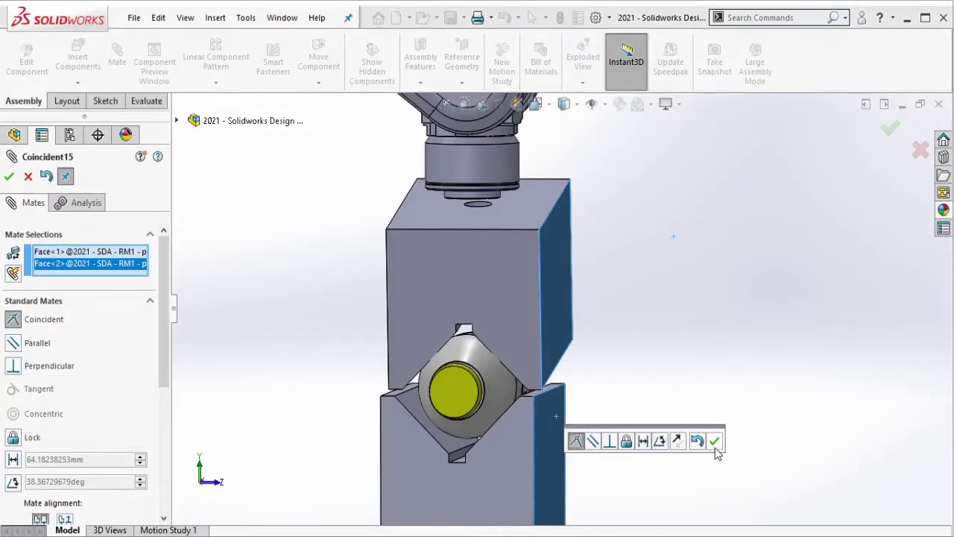
pyautogui.click(713, 440)
pyautogui.click(507, 309)
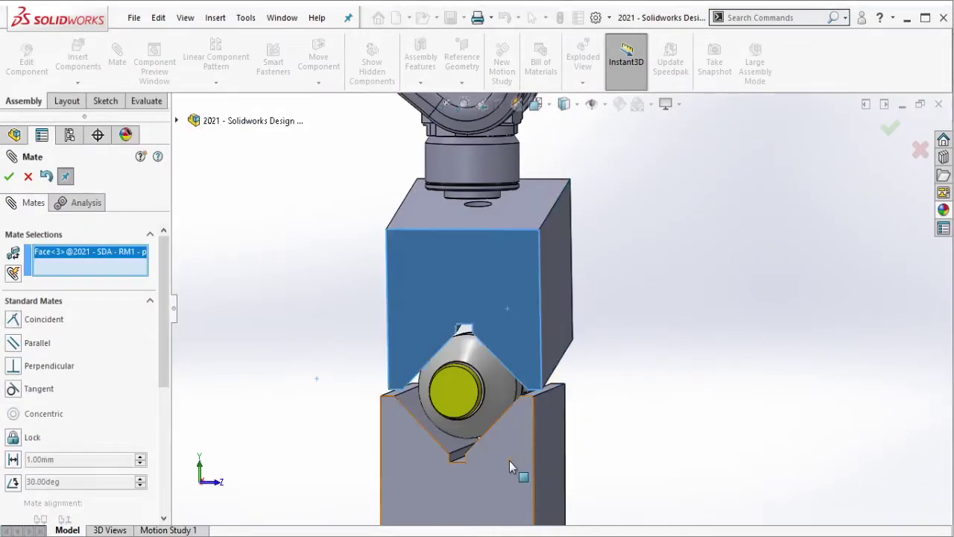
pyautogui.click(509, 460)
pyautogui.click(667, 483)
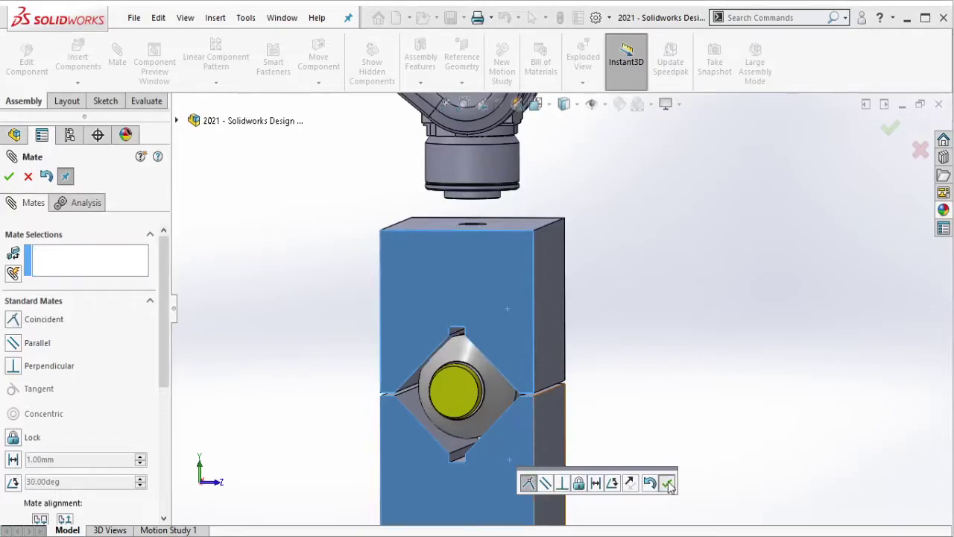
# Mate the bottle's circular edge tangent to the upper block's V face and finish mating.
pyautogui.moveTo(507, 309); pyautogui.dragTo(508, 280)
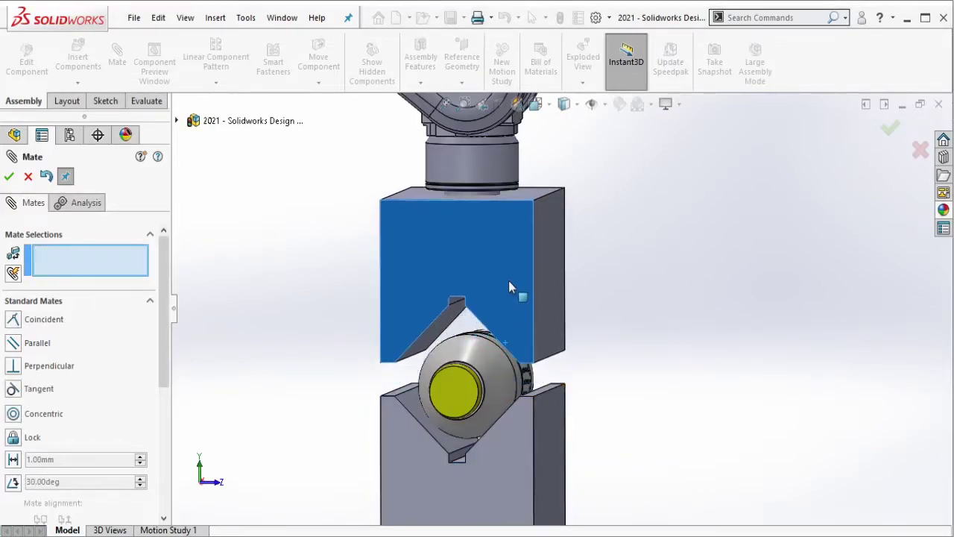
pyautogui.scroll(-3, 506, 340)
pyautogui.scroll(-2, 505, 341)
pyautogui.moveTo(506, 340); pyautogui.dragTo(519, 362, button='middle')
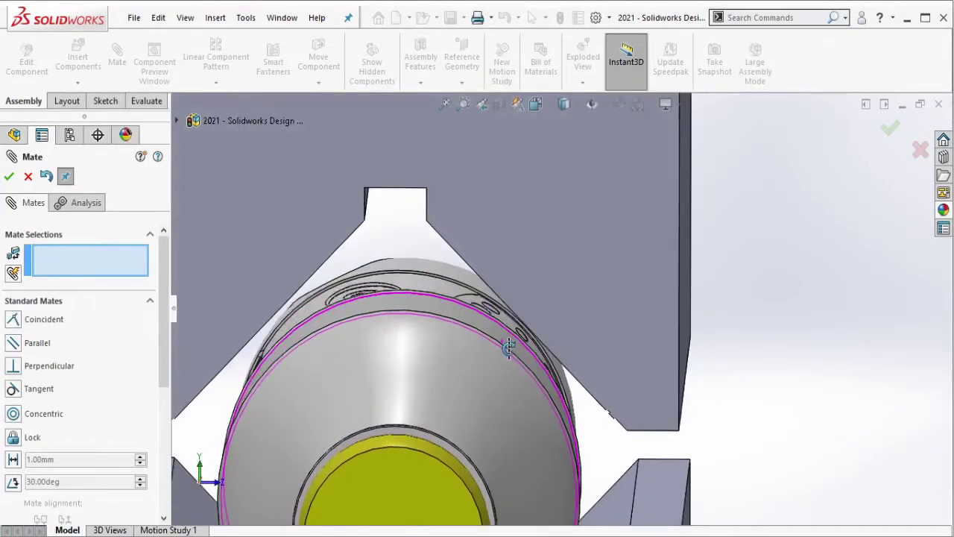
pyautogui.scroll(3, 519, 362)
pyautogui.scroll(-3, 500, 313)
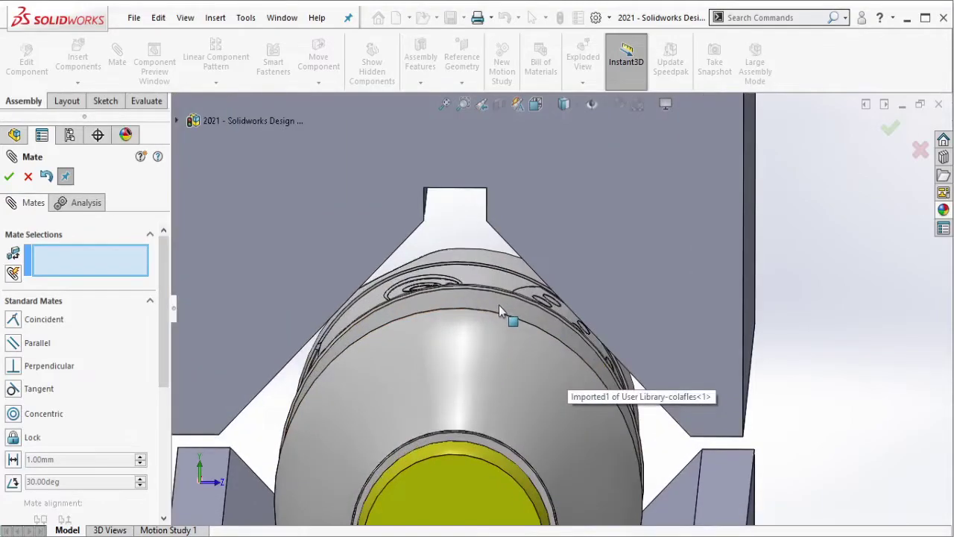
pyautogui.moveTo(499, 305); pyautogui.dragTo(406, 192, button='middle')
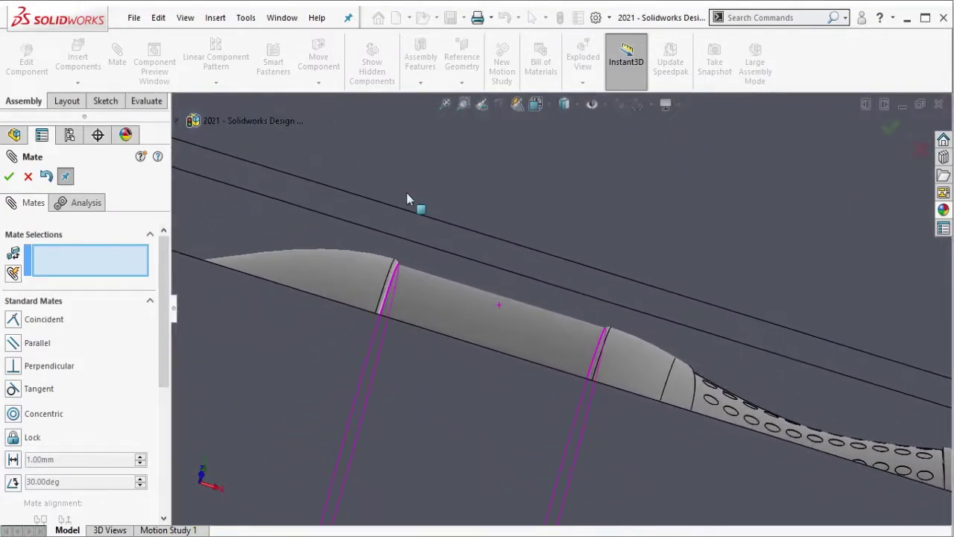
pyautogui.click(395, 258)
pyautogui.moveTo(395, 258); pyautogui.dragTo(477, 286, button='middle')
pyautogui.click(492, 306)
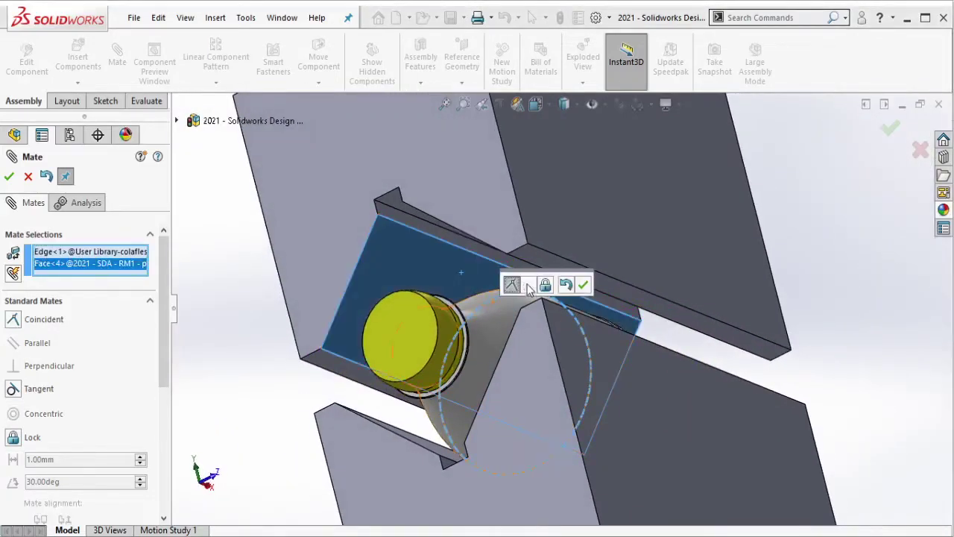
pyautogui.click(528, 285)
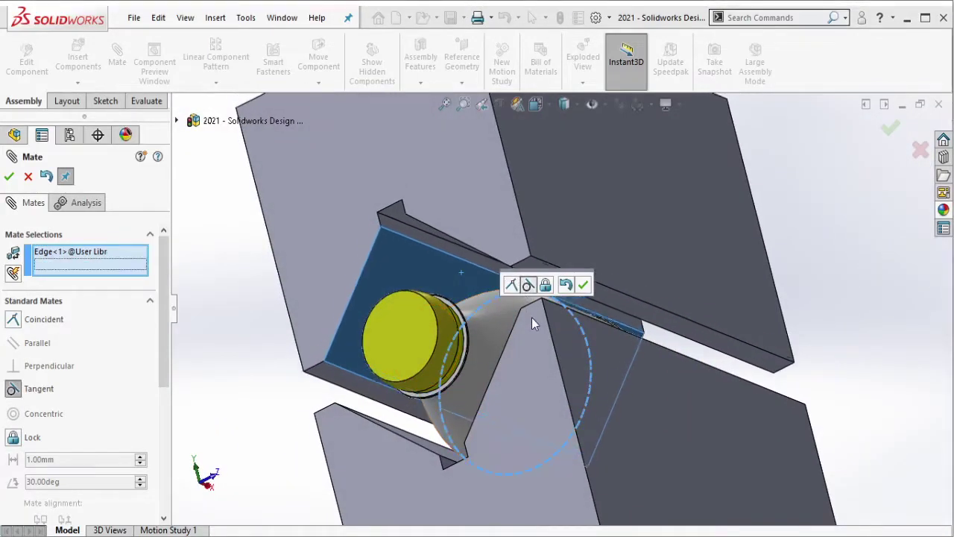
pyautogui.click(583, 285)
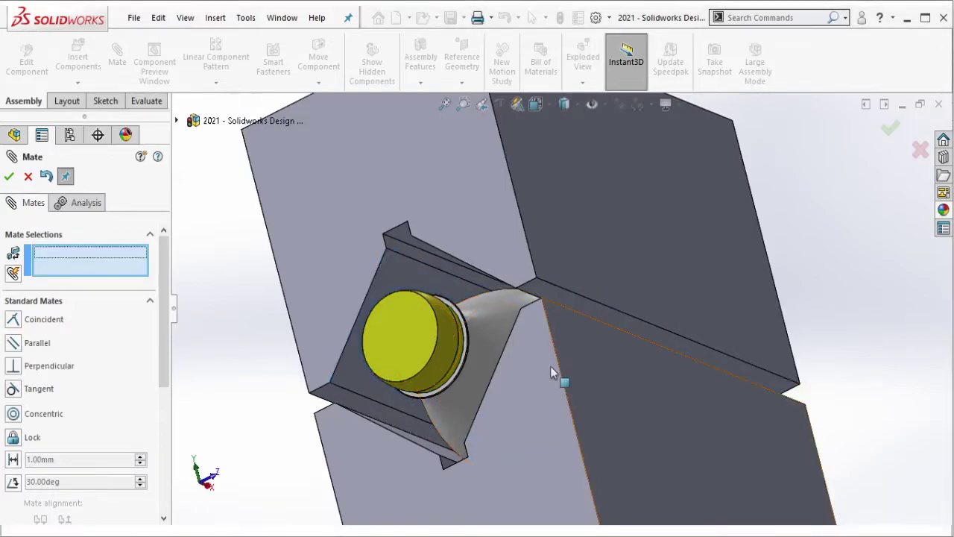
pyautogui.moveTo(550, 366)
pyautogui.mouseDown(button='middle')
pyautogui.moveTo(590, 400)
pyautogui.moveTo(594, 378)
pyautogui.mouseUp(button='middle')
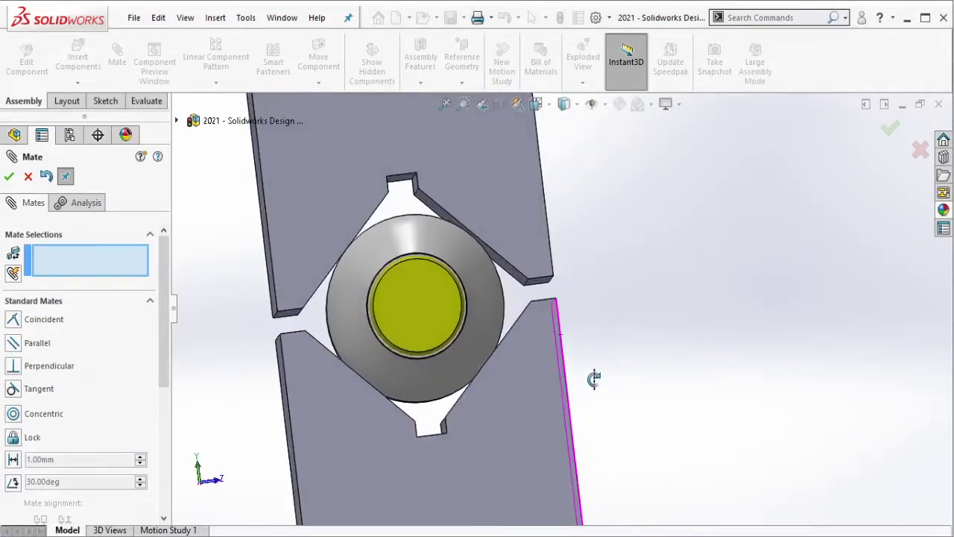
pyautogui.scroll(-5, 126, 417)
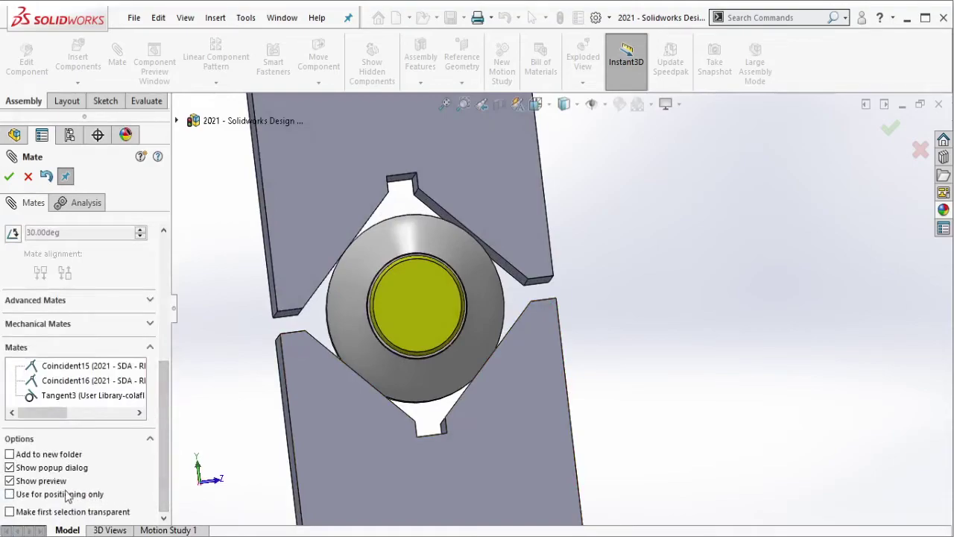
pyautogui.click(10, 176)
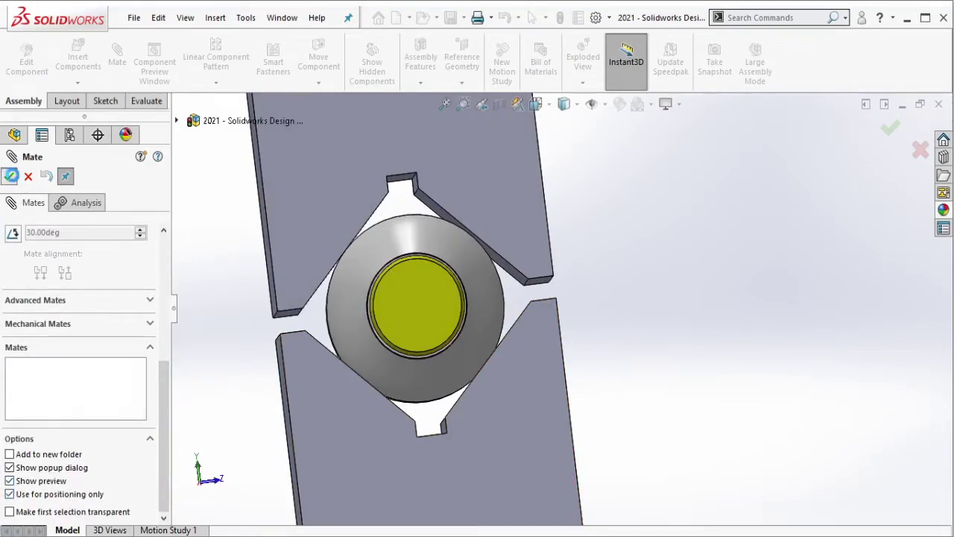
# Fix the upper V-block in place and view the blocks straight on.
pyautogui.click(324, 226)
pyautogui.rightClick(324, 225)
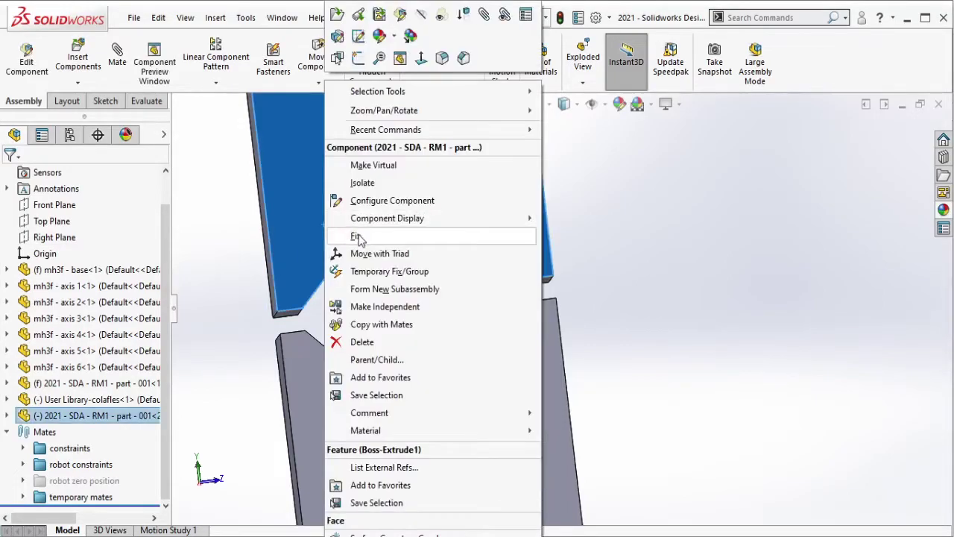
pyautogui.click(359, 234)
pyautogui.click(453, 170)
pyautogui.click(564, 103)
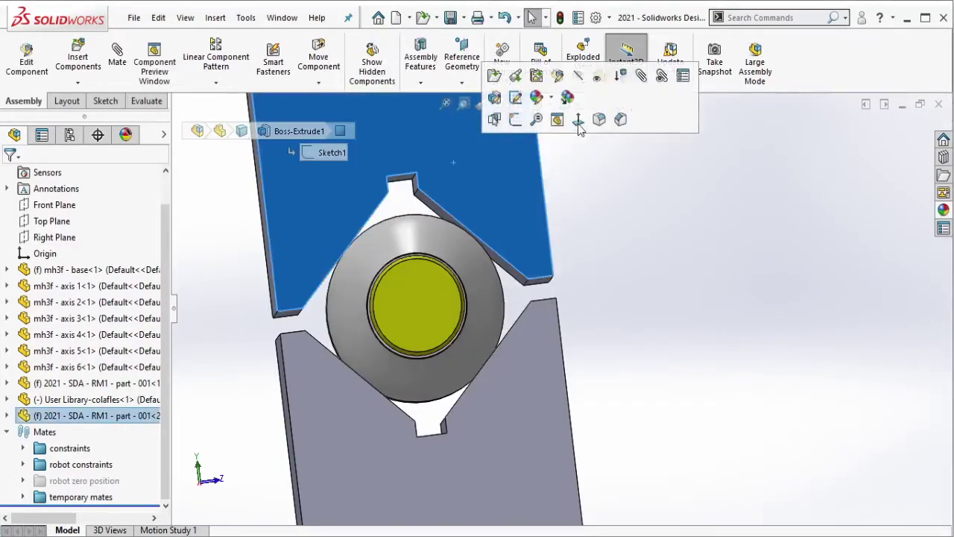
pyautogui.click(529, 118)
pyautogui.click(847, 366)
pyautogui.scroll(-1, 745, 440)
pyautogui.scroll(-1, 723, 432)
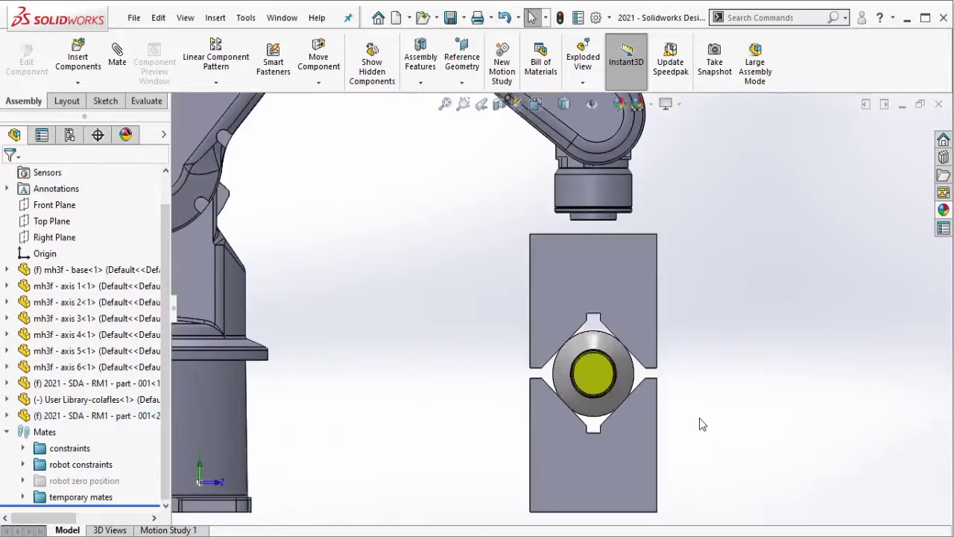
pyautogui.scroll(-1, 686, 373)
pyautogui.scroll(-1, 676, 317)
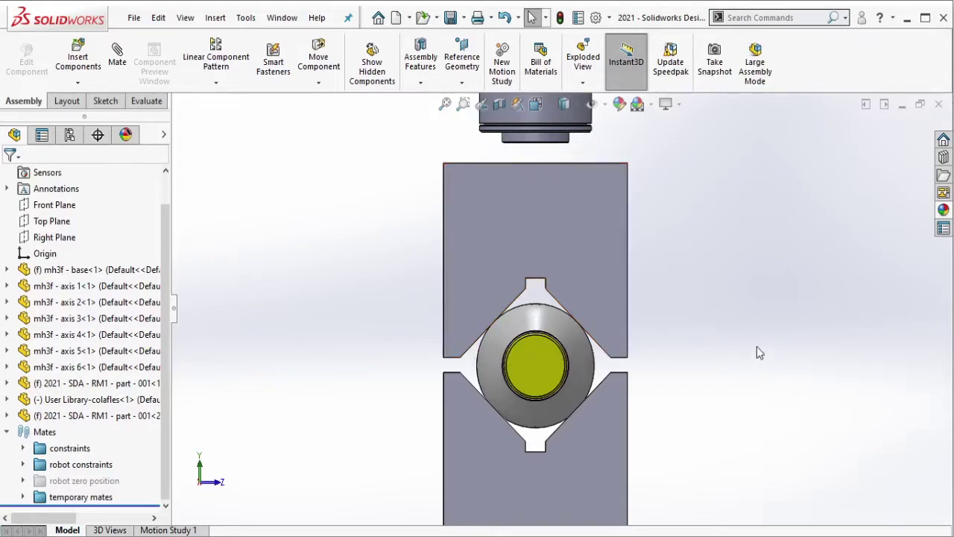
pyautogui.scroll(-1, 624, 316)
# Make the upper V-block independent, saving it as '2021 - SDA - RM1 - part - 002'.
pyautogui.click(572, 256)
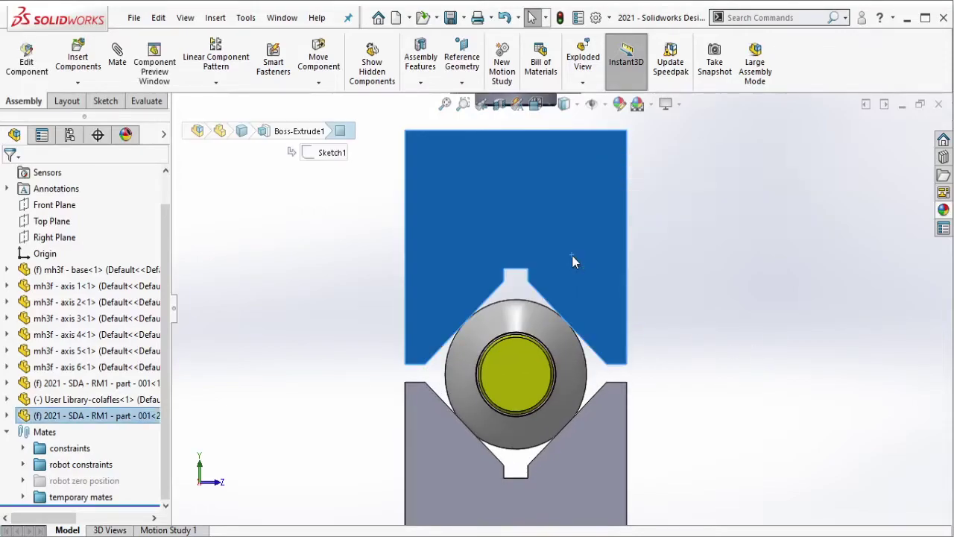
pyautogui.rightClick(573, 255)
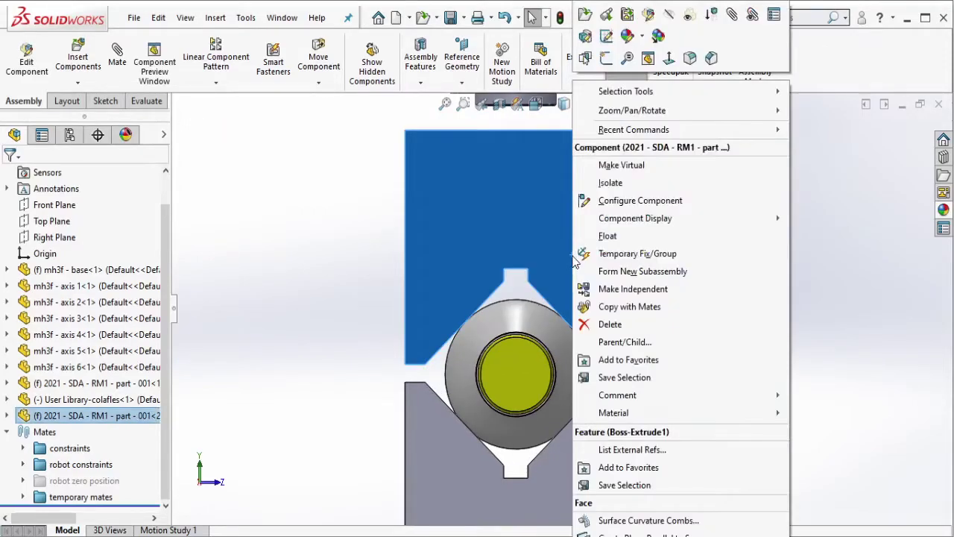
pyautogui.click(624, 291)
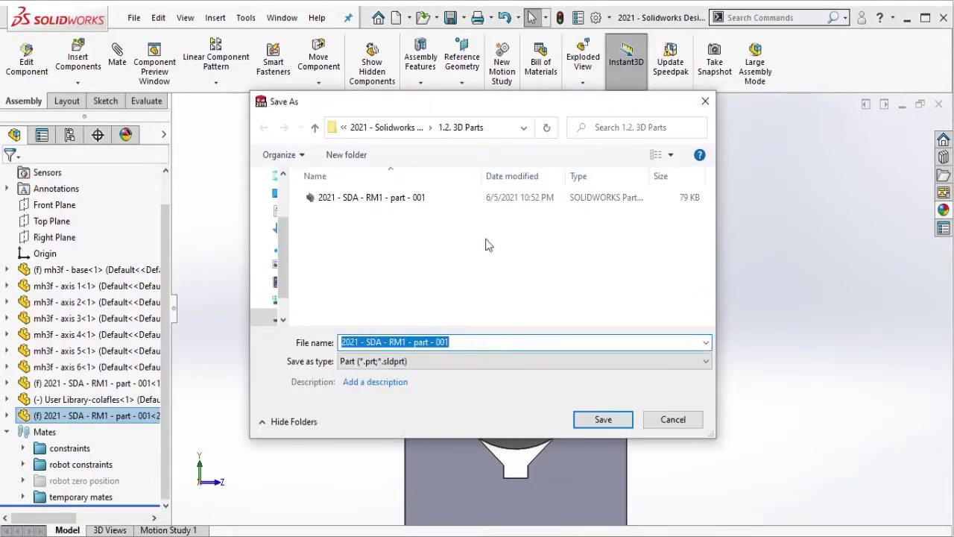
pyautogui.click(440, 197)
pyautogui.click(486, 341)
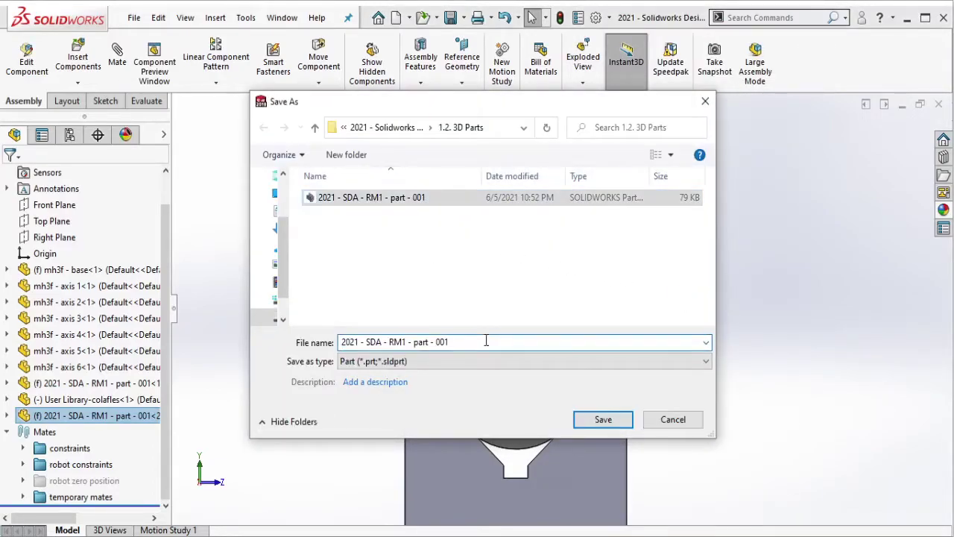
pyautogui.press('BackSpace')
pyautogui.write('2')
pyautogui.click(603, 420)
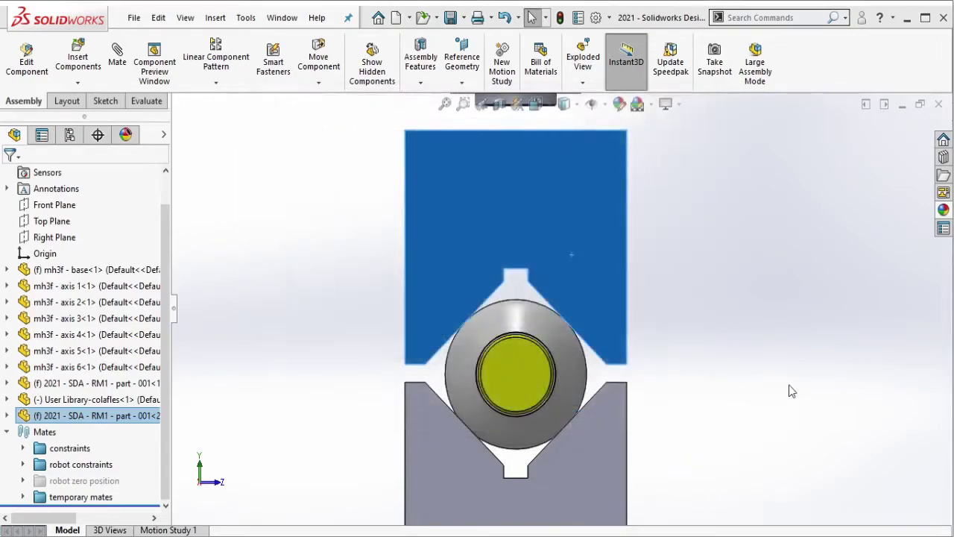
# Edit the upper V-block in the assembly and start a sketch on its front face.
pyautogui.click(667, 258)
pyautogui.click(545, 258)
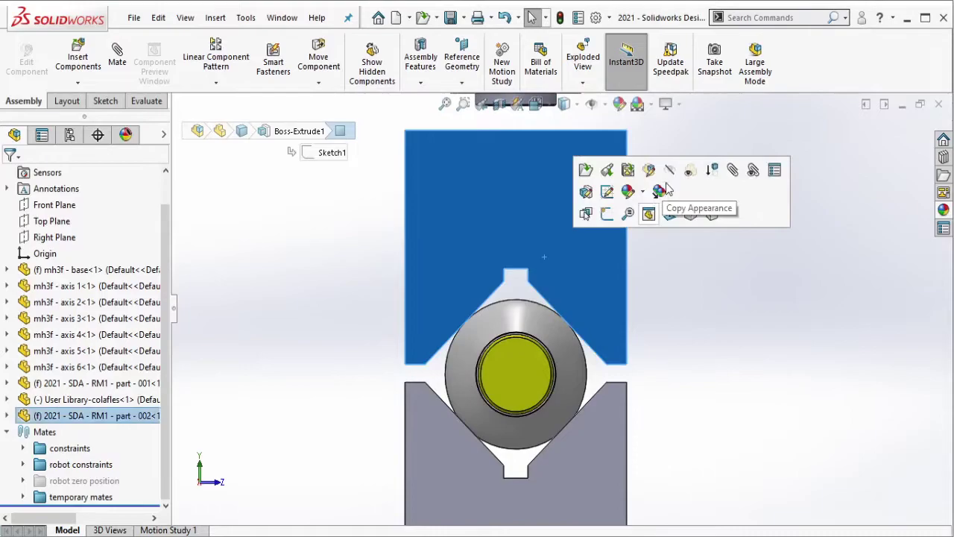
pyautogui.click(557, 256)
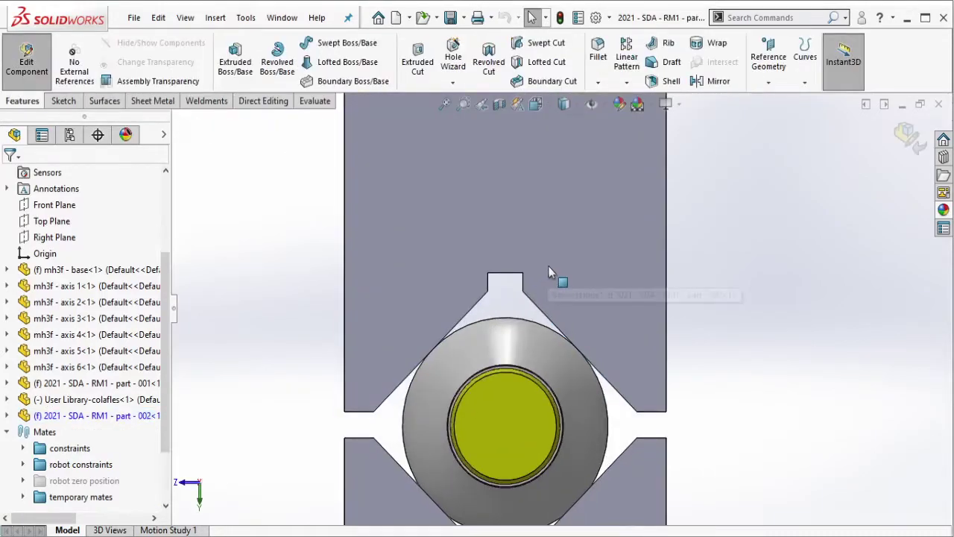
pyautogui.click(549, 266)
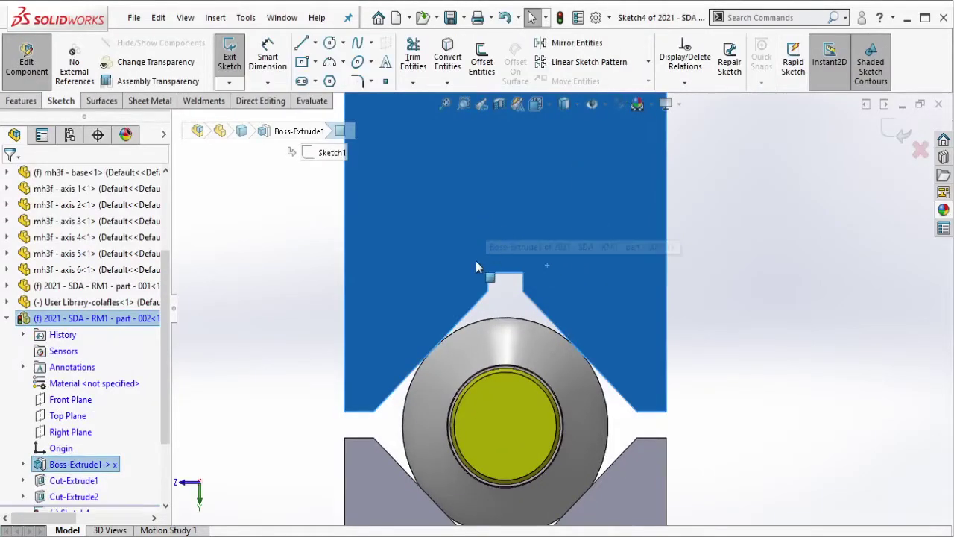
pyautogui.press('p')
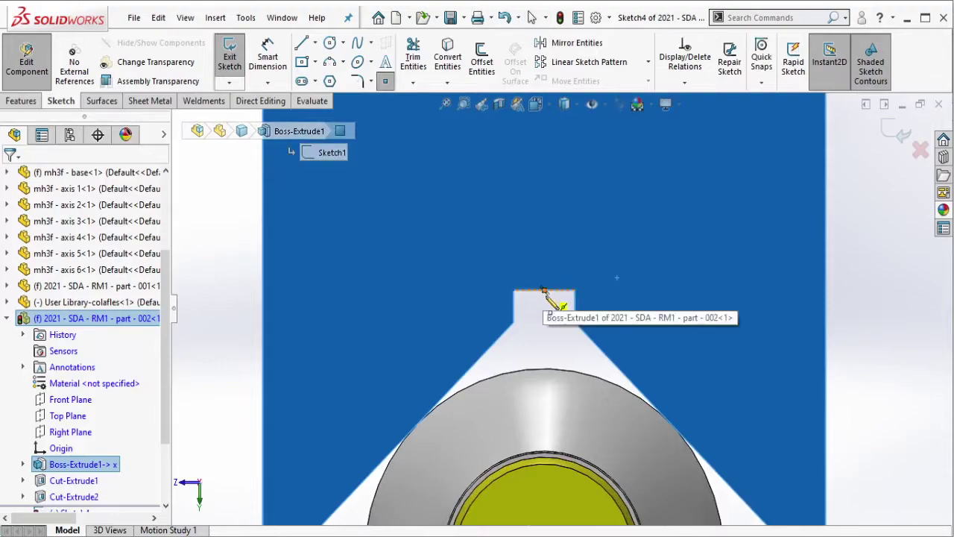
pyautogui.press('Escape')
# Draw a corner rectangle centred on the slot midpoint, its corner on the notch edge.
pyautogui.click(310, 62)
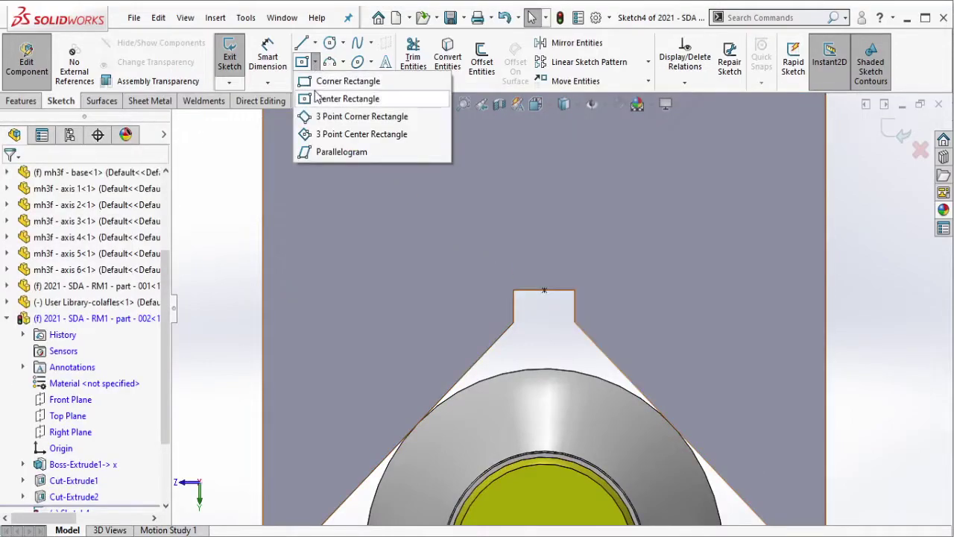
pyautogui.click(481, 308)
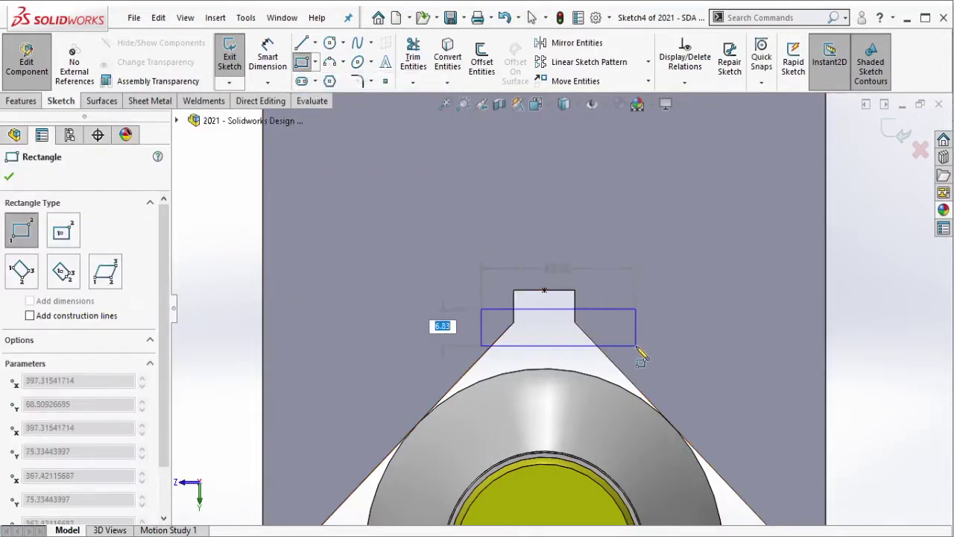
pyautogui.click(635, 345)
pyautogui.press('Escape')
pyautogui.click(544, 289)
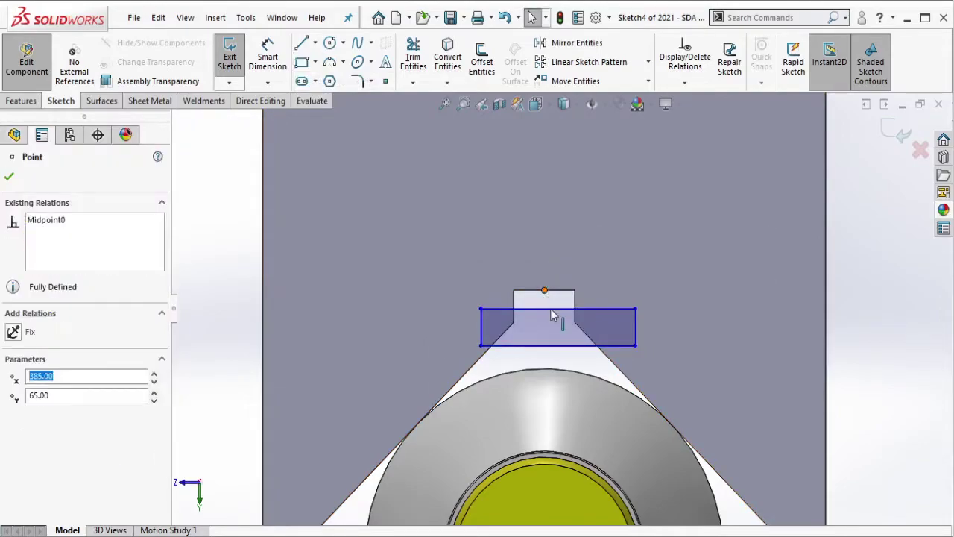
pyautogui.click(553, 308)
pyautogui.keyDown('ctrl'); pyautogui.click(545, 290); pyautogui.keyUp('ctrl')
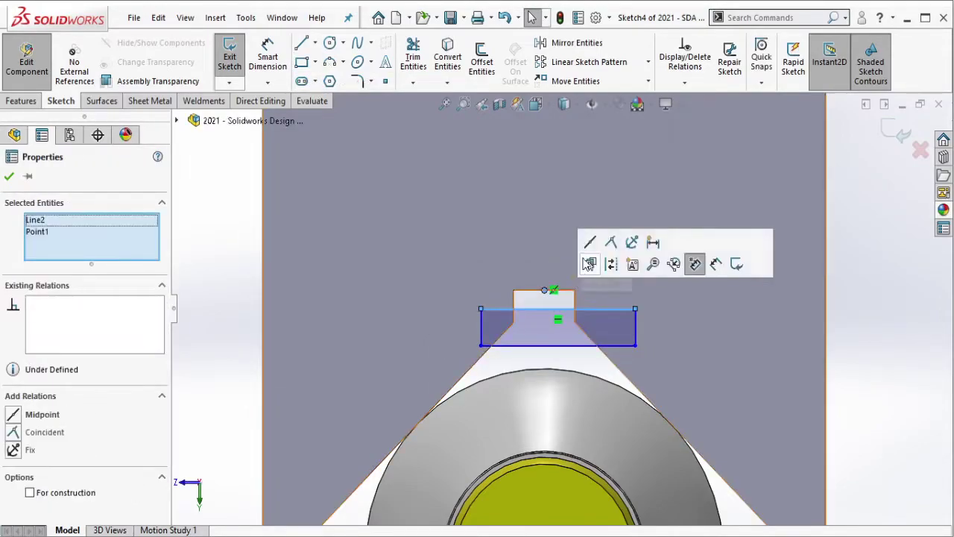
pyautogui.click(589, 242)
pyautogui.press('Escape')
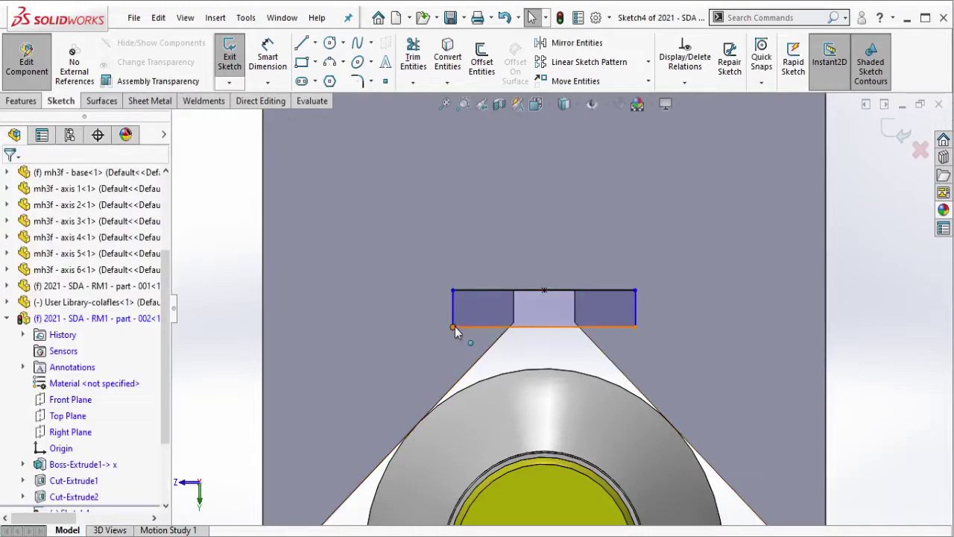
pyautogui.moveTo(468, 342); pyautogui.dragTo(492, 356)
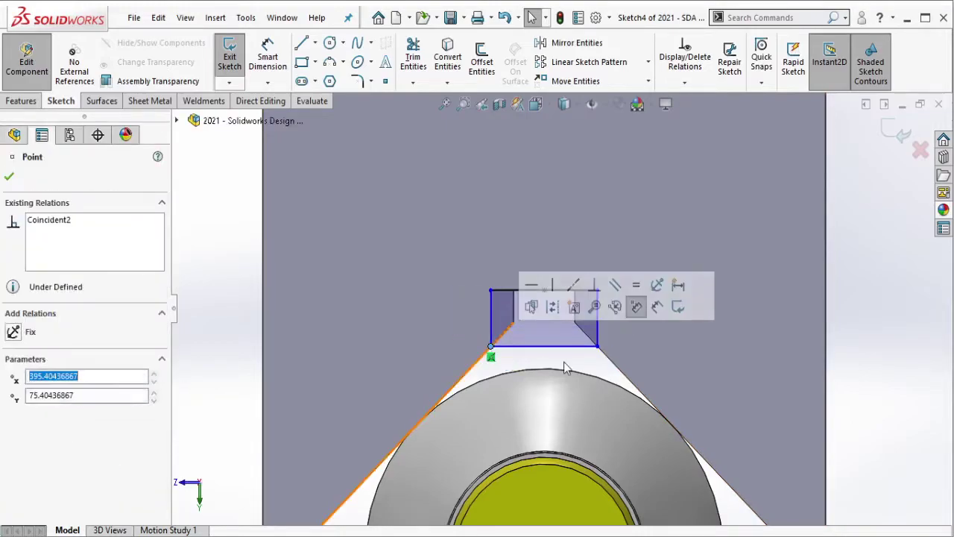
pyautogui.press('Escape')
# Dimension the rectangle's height to 10 mm.
pyautogui.press('d')
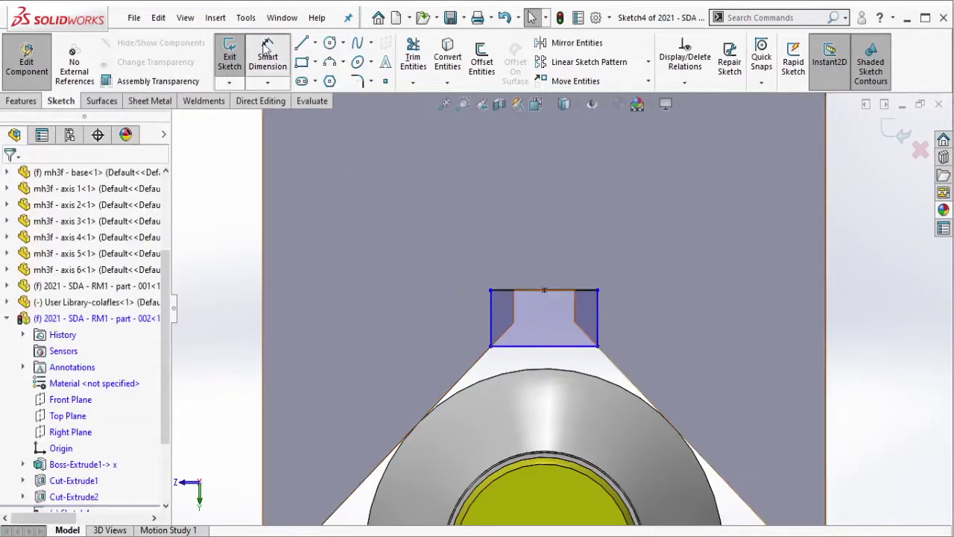
pyautogui.click(626, 324)
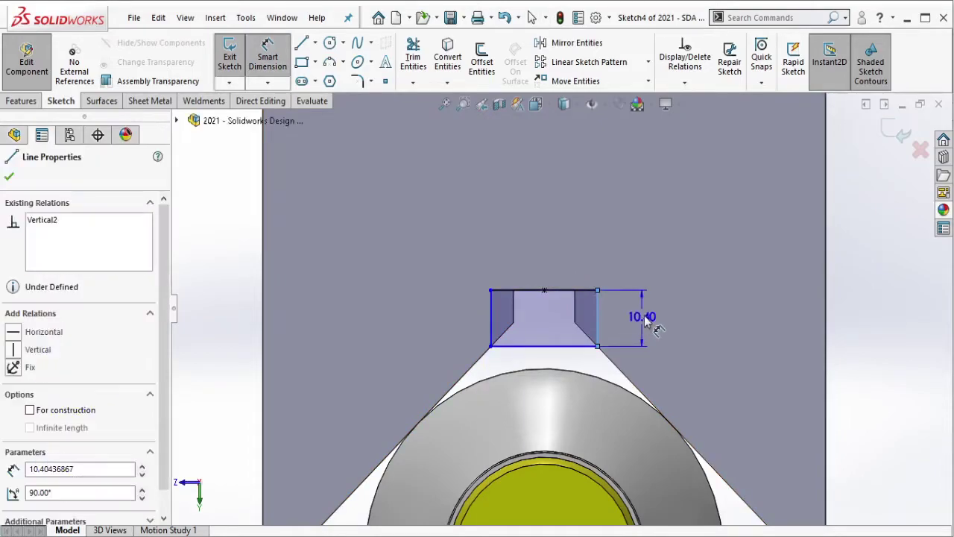
pyautogui.click(648, 319)
pyautogui.write('10')
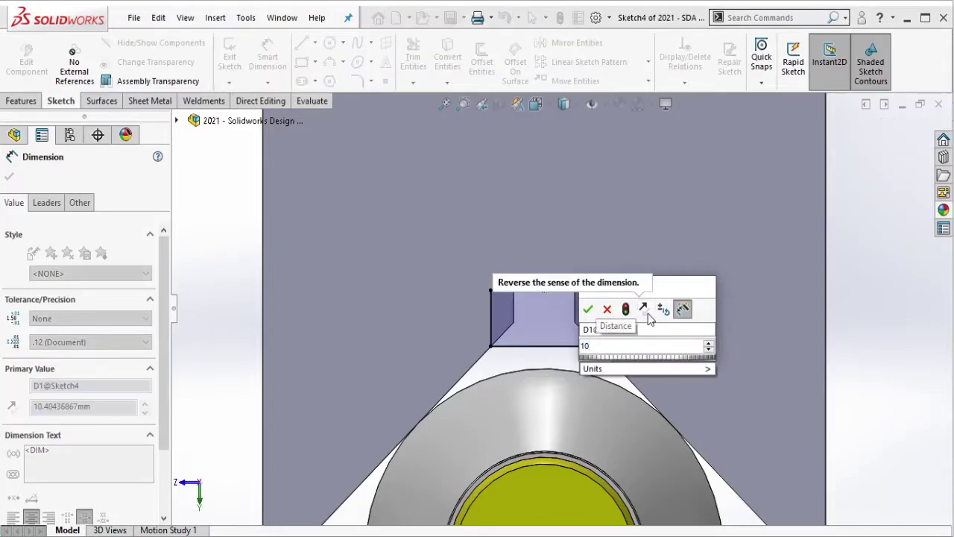
pyautogui.click(587, 309)
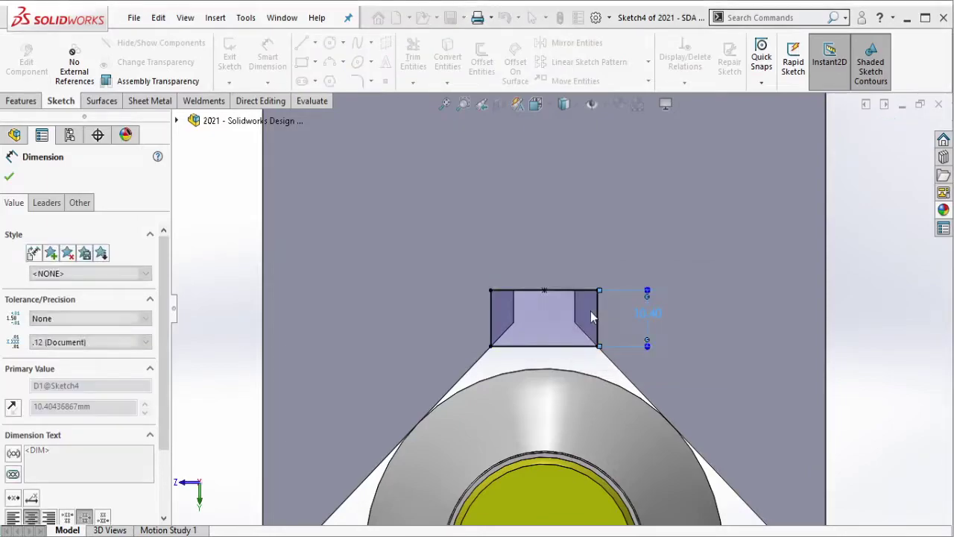
pyautogui.press('Escape')
pyautogui.scroll(5, 597, 300)
pyautogui.moveTo(597, 300); pyautogui.dragTo(664, 312, button='middle')
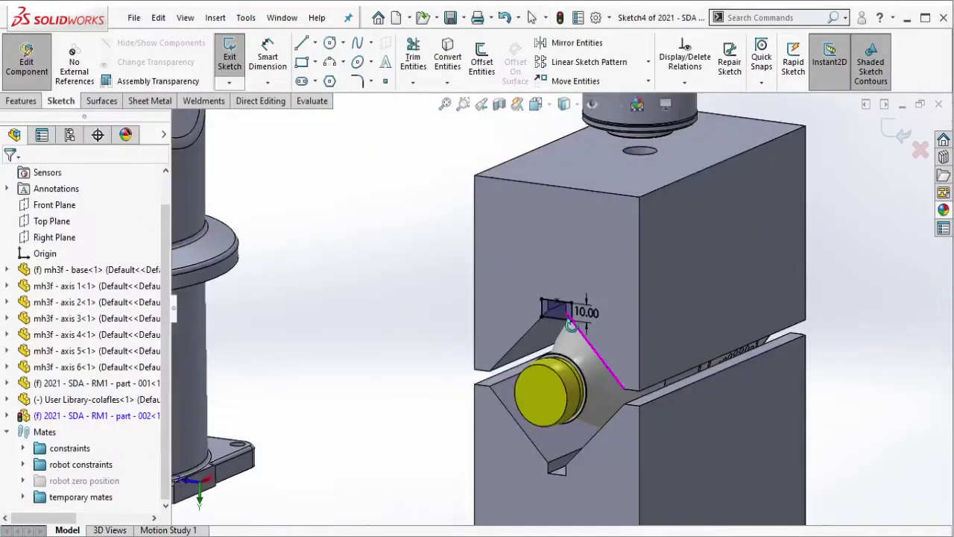
pyautogui.scroll(-2, 663, 312)
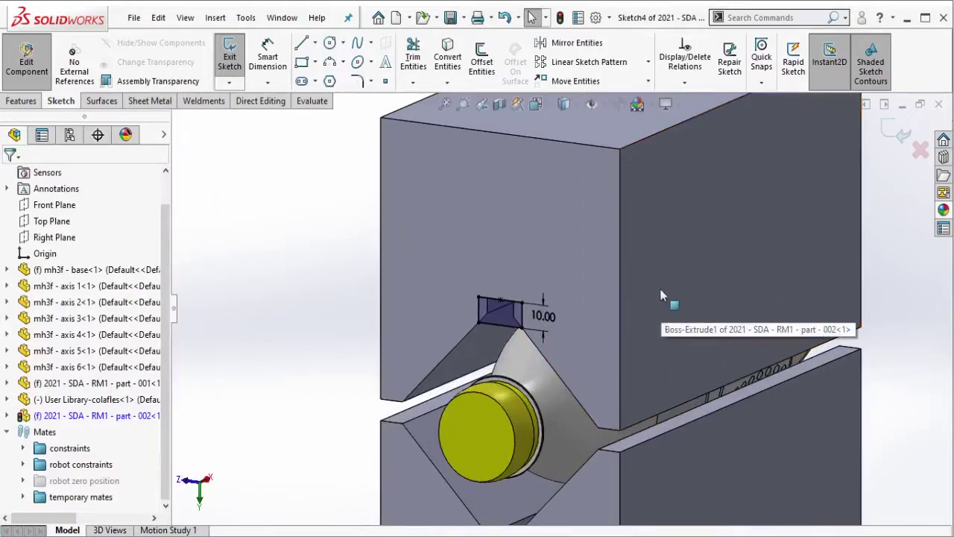
# Extrude the rectangle Up To Vertex at the block's far edge to fill the slot.
pyautogui.click(23, 101)
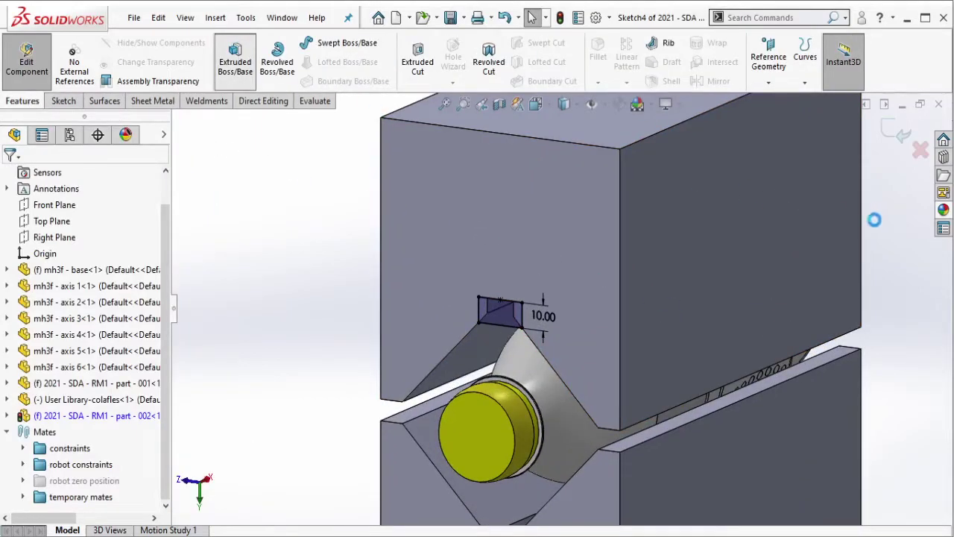
pyautogui.click(863, 223)
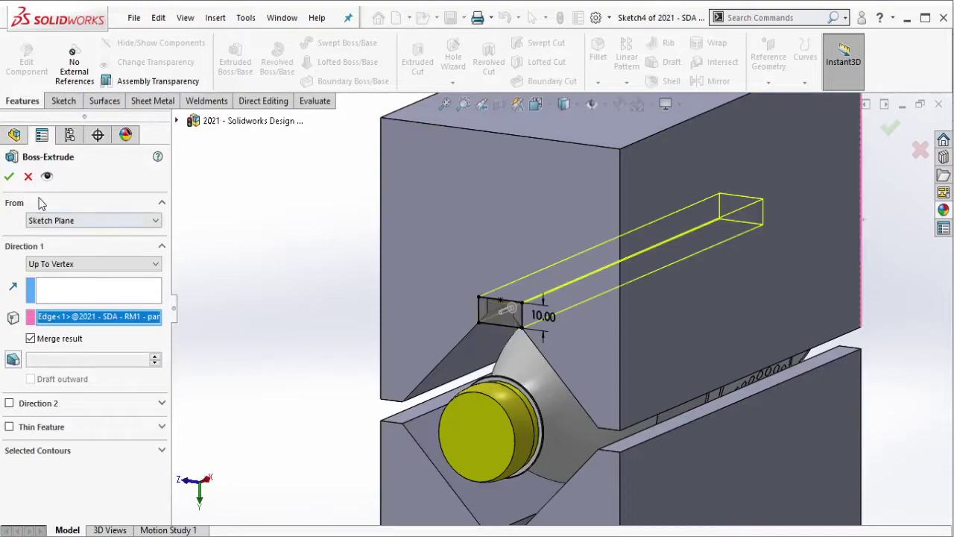
pyautogui.click(9, 177)
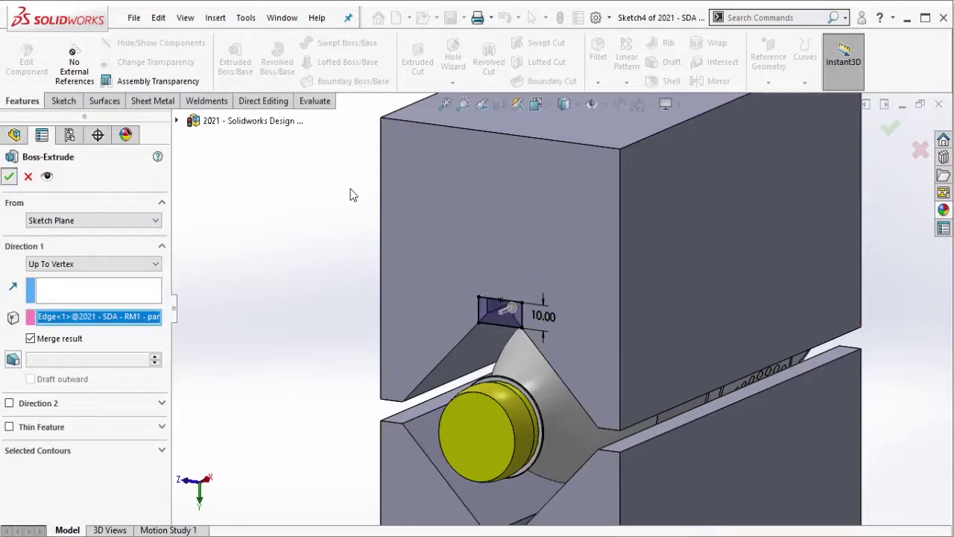
pyautogui.moveTo(353, 195)
pyautogui.mouseDown(button='middle')
pyautogui.moveTo(615, 219)
pyautogui.moveTo(612, 190)
pyautogui.mouseUp(button='middle')
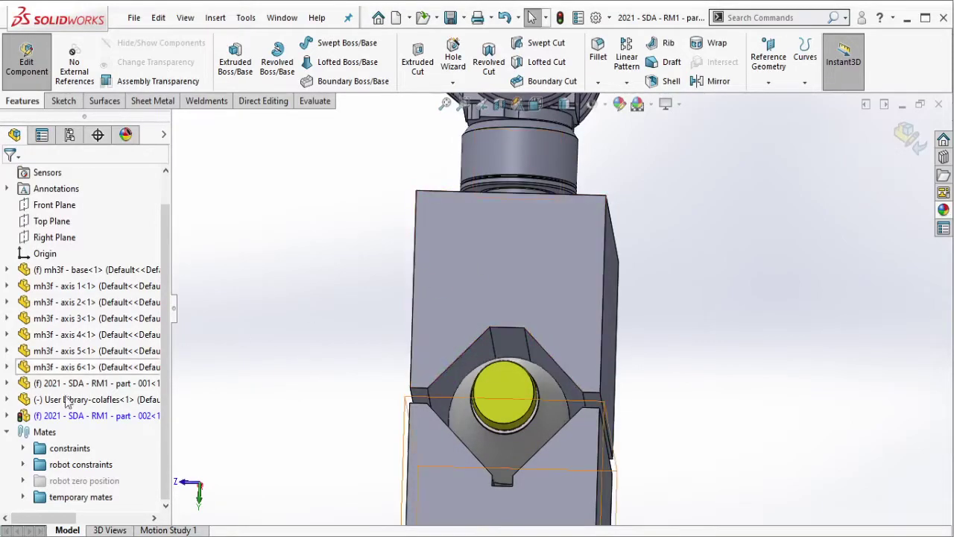
pyautogui.scroll(-1, 519, 324)
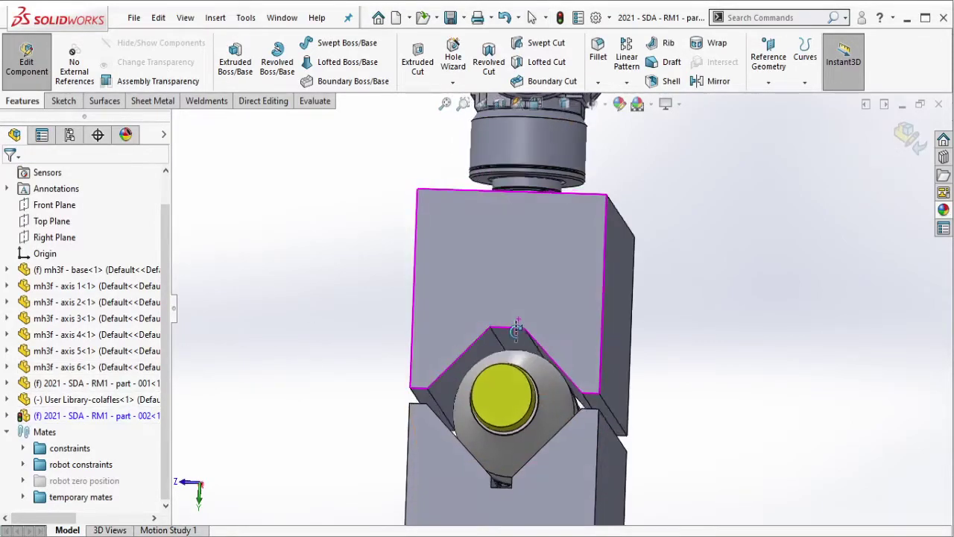
pyautogui.scroll(-1, 519, 324)
pyautogui.scroll(-2, 520, 324)
pyautogui.scroll(-1, 520, 325)
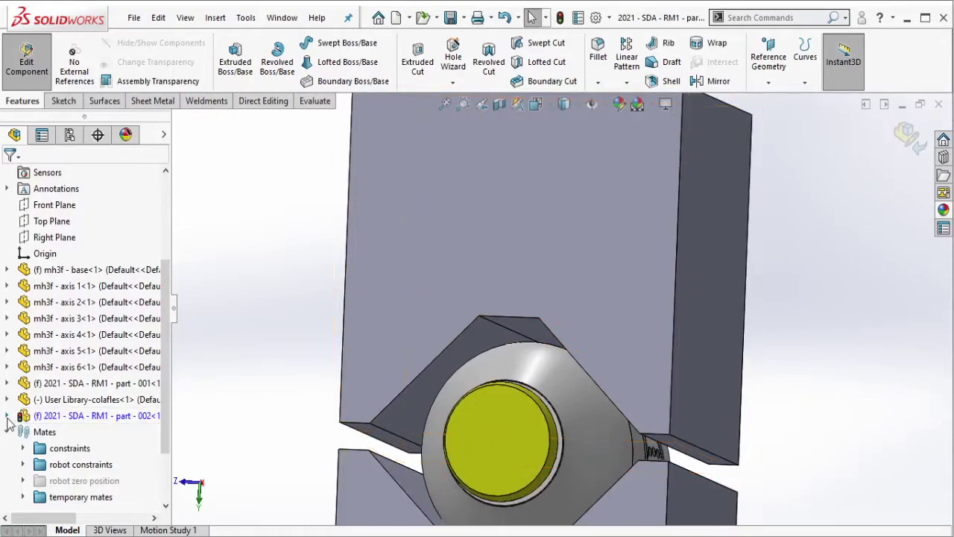
# Delete Boss-Extrude2 and Sketch4 from part 002, then launch Delete Face.
pyautogui.click(8, 415)
pyautogui.rightClick(63, 498)
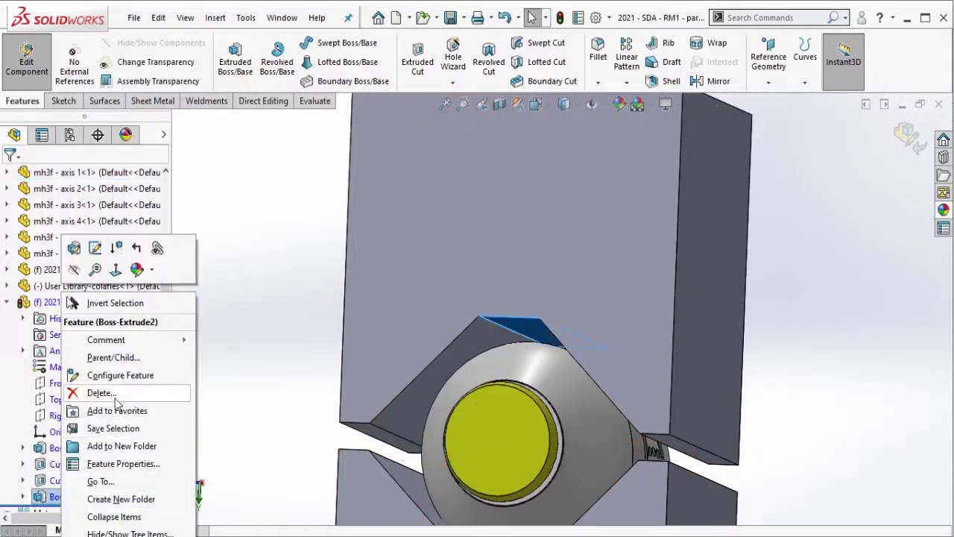
pyautogui.click(97, 390)
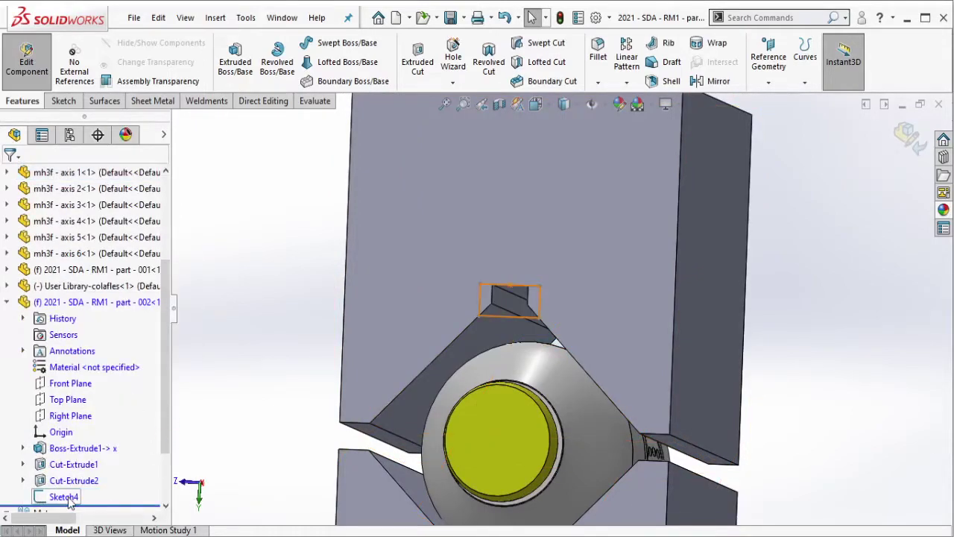
pyautogui.rightClick(67, 497)
pyautogui.click(98, 390)
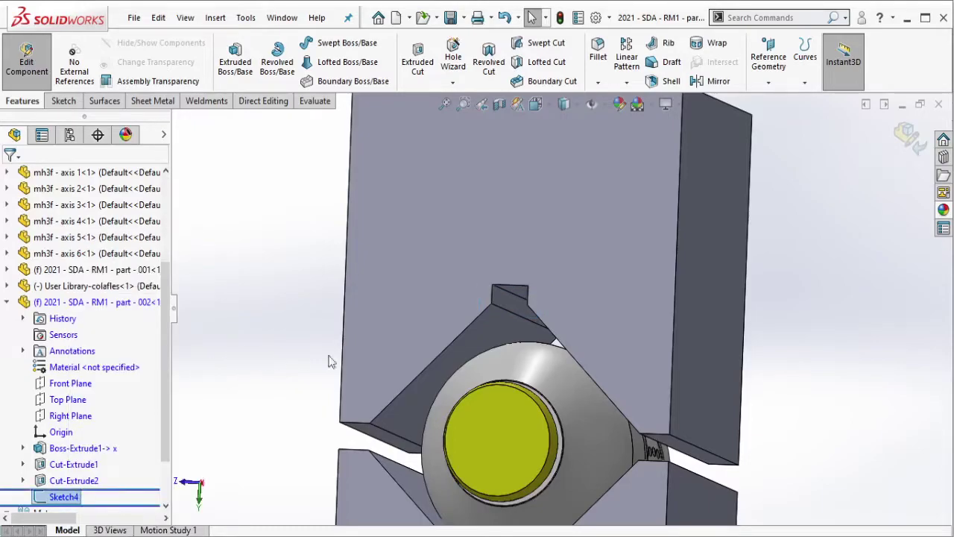
pyautogui.click(280, 104)
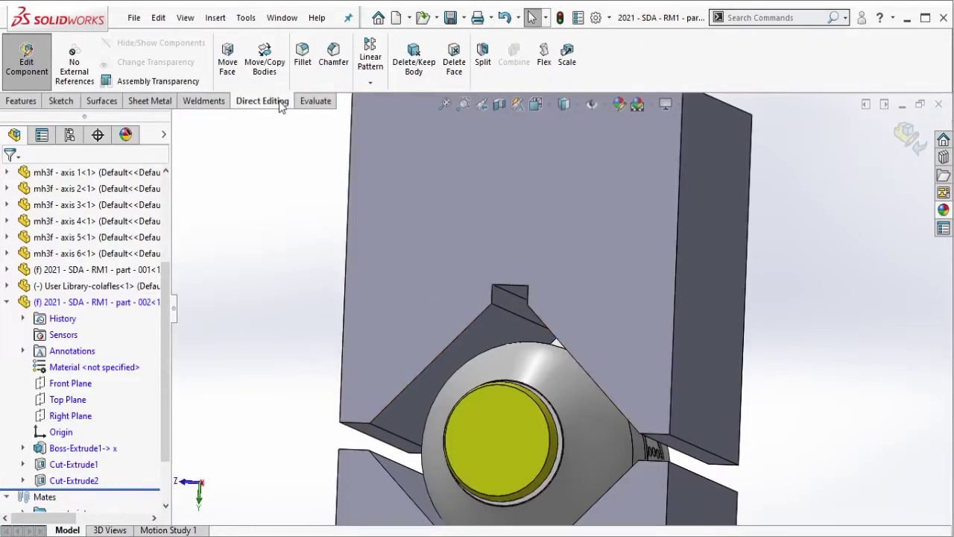
pyautogui.click(459, 65)
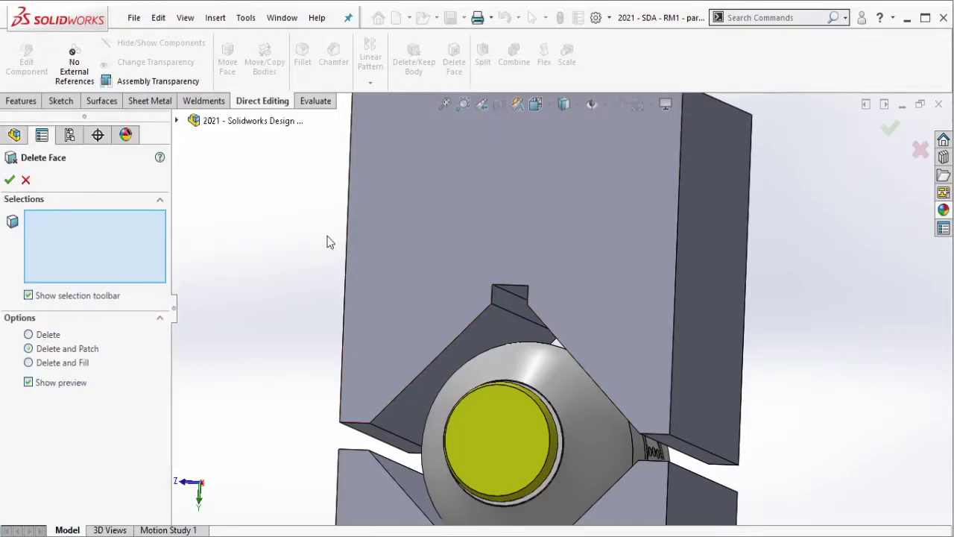
# Select the notch faces for a trial Delete Face.
pyautogui.scroll(-2, 568, 289)
pyautogui.scroll(-2, 568, 290)
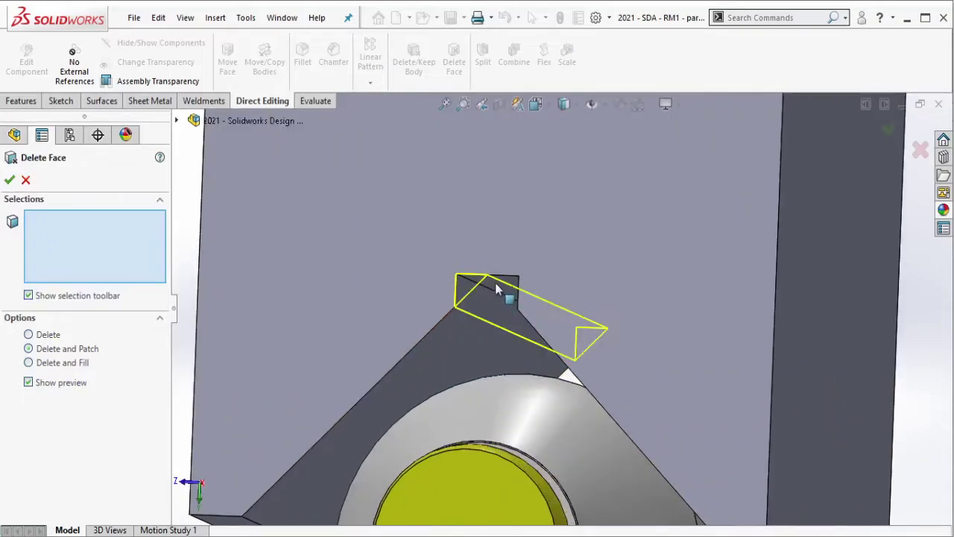
pyautogui.click(499, 297)
pyautogui.moveTo(499, 292); pyautogui.dragTo(543, 282, button='middle')
pyautogui.click(717, 277)
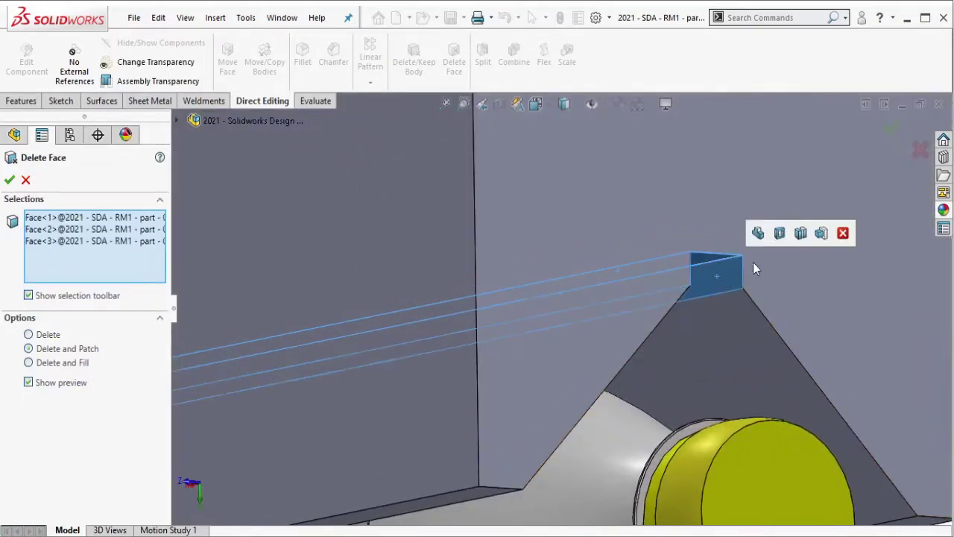
pyautogui.moveTo(854, 165); pyautogui.dragTo(691, 160, button='middle')
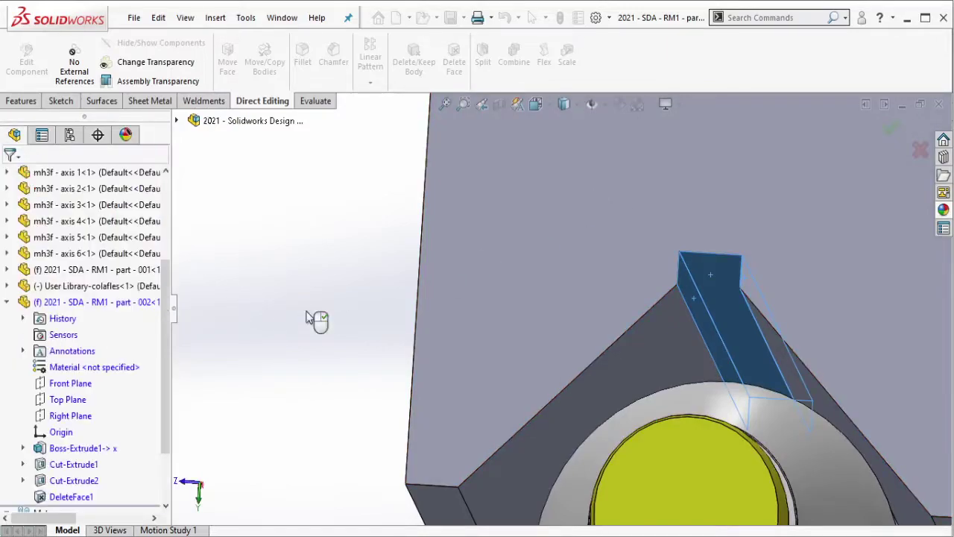
pyautogui.moveTo(308, 316)
pyautogui.mouseDown(button='middle')
pyautogui.moveTo(688, 322)
pyautogui.moveTo(654, 336)
pyautogui.mouseUp(button='middle')
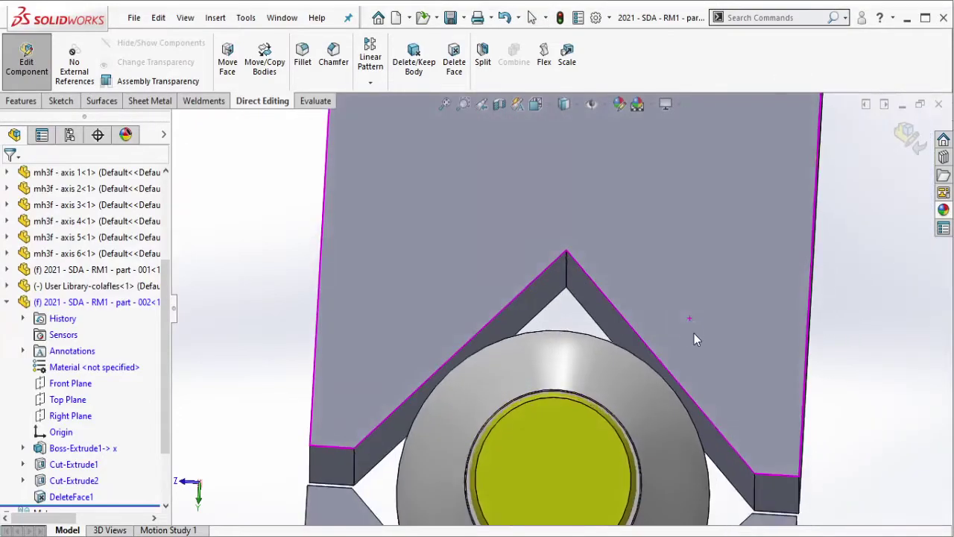
# Delete the DeleteFace1 feature to restore the notch.
pyautogui.rightClick(86, 500)
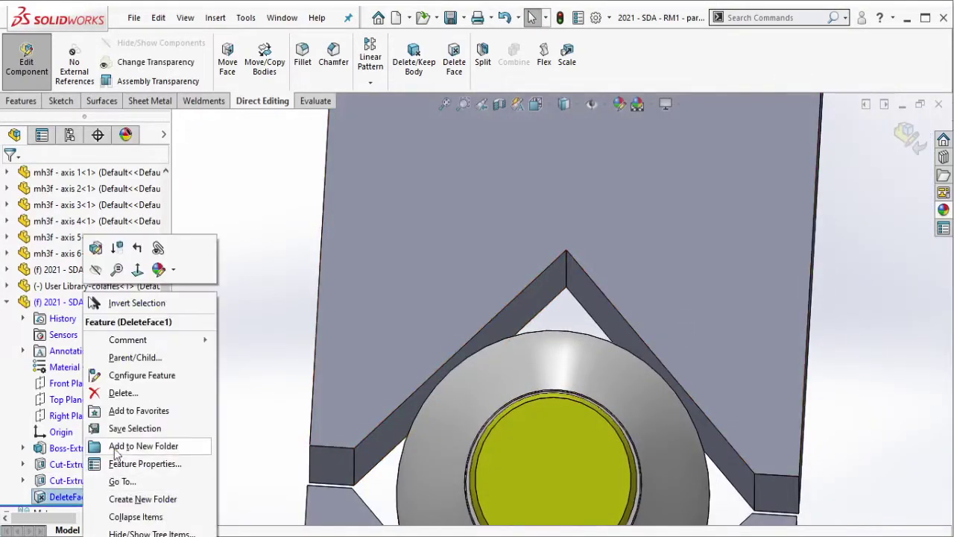
pyautogui.click(119, 392)
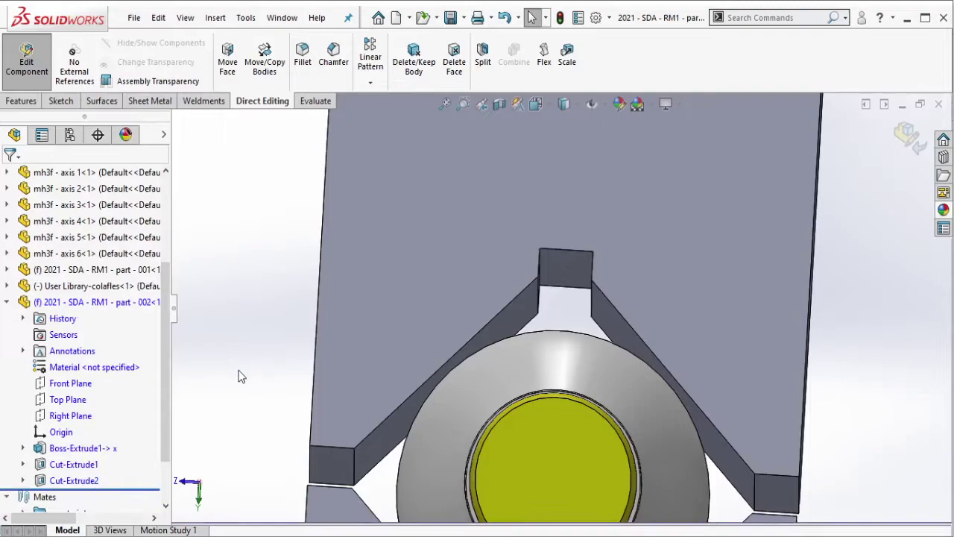
pyautogui.click(228, 72)
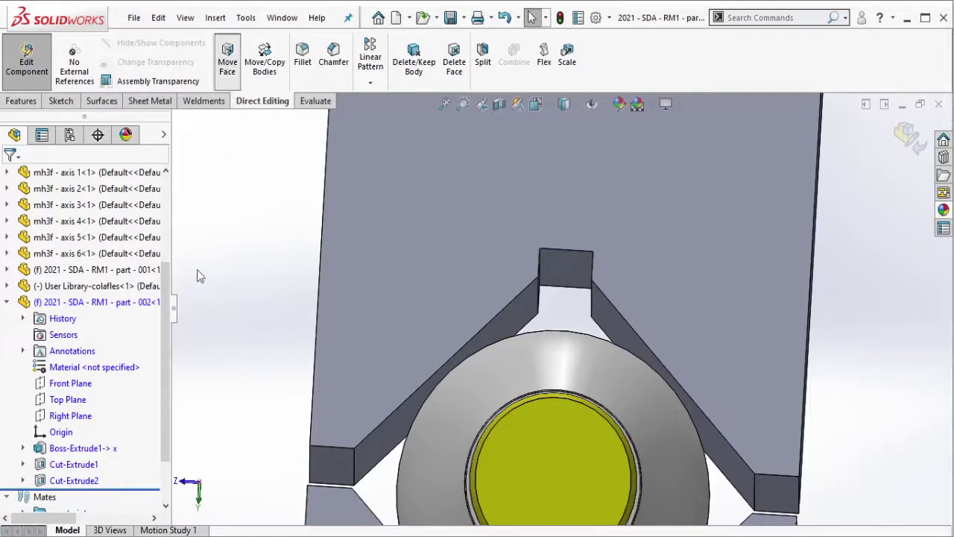
# Offset the notch's two faces 10 mm in the flipped direction using Move Face.
pyautogui.moveTo(635, 289)
pyautogui.mouseDown(button='middle')
pyautogui.moveTo(632, 277)
pyautogui.moveTo(574, 294)
pyautogui.moveTo(598, 287)
pyautogui.mouseUp(button='middle')
pyautogui.click(570, 289)
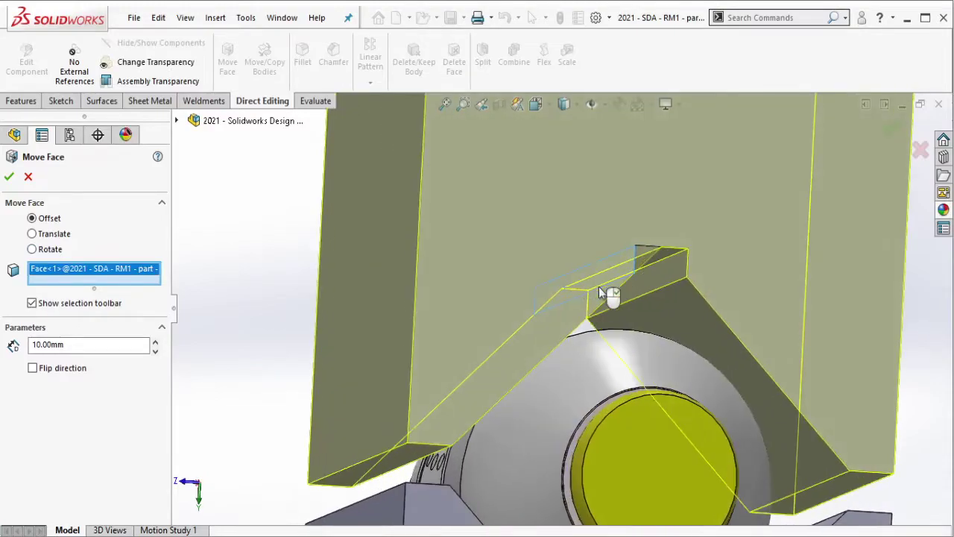
pyautogui.click(640, 274)
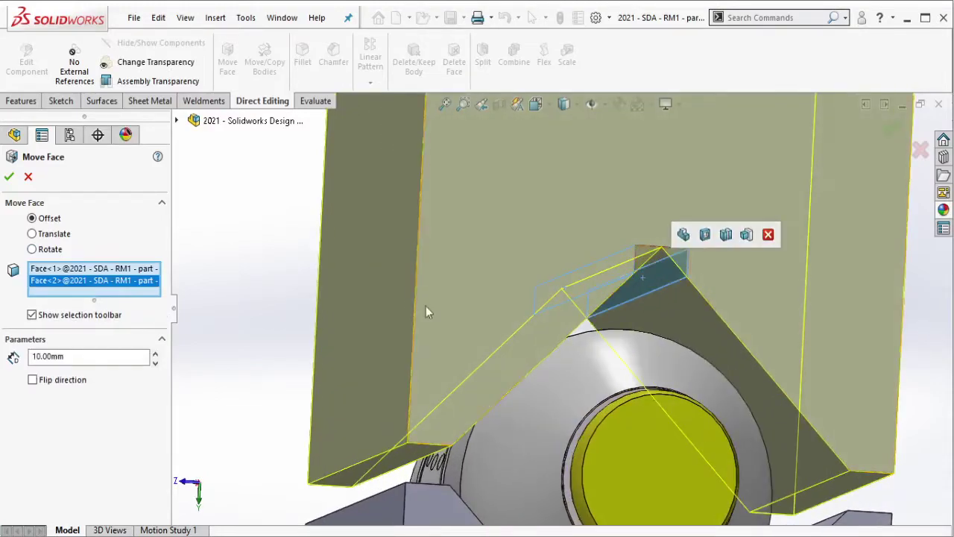
pyautogui.click(77, 382)
pyautogui.moveTo(652, 197); pyautogui.dragTo(643, 207, button='middle')
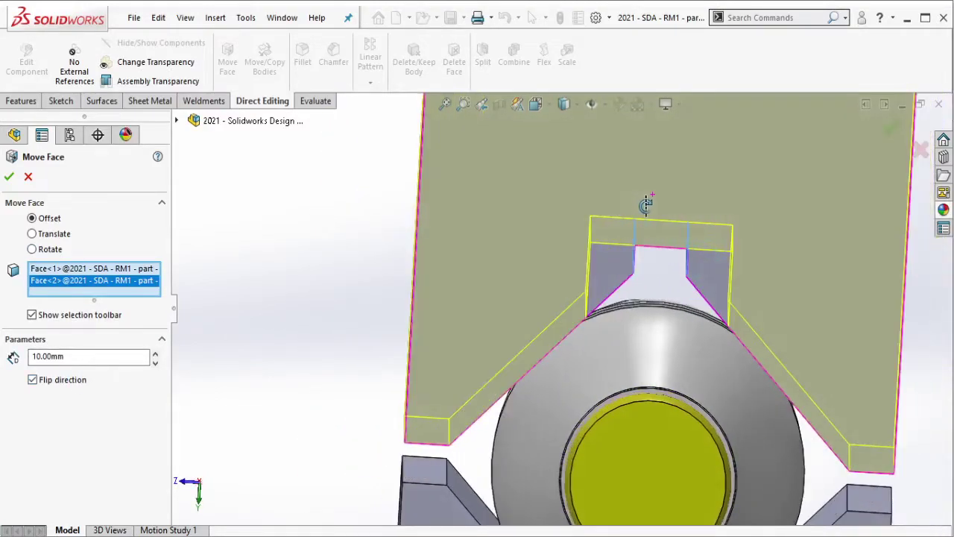
pyautogui.doubleClick(109, 355)
pyautogui.write('5')
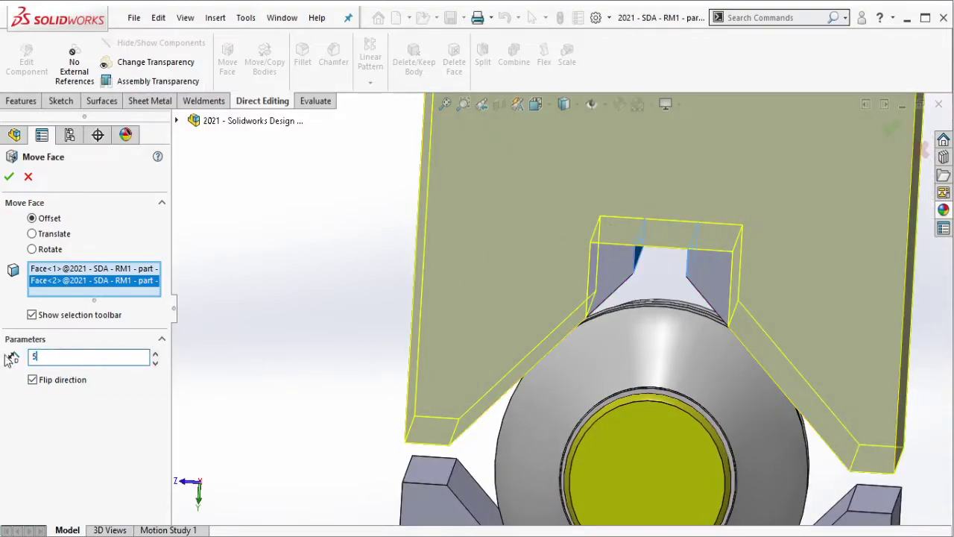
pyautogui.press('Return')
pyautogui.moveTo(712, 306)
pyautogui.mouseDown(button='middle')
pyautogui.moveTo(724, 308)
pyautogui.moveTo(711, 319)
pyautogui.moveTo(693, 309)
pyautogui.mouseUp(button='middle')
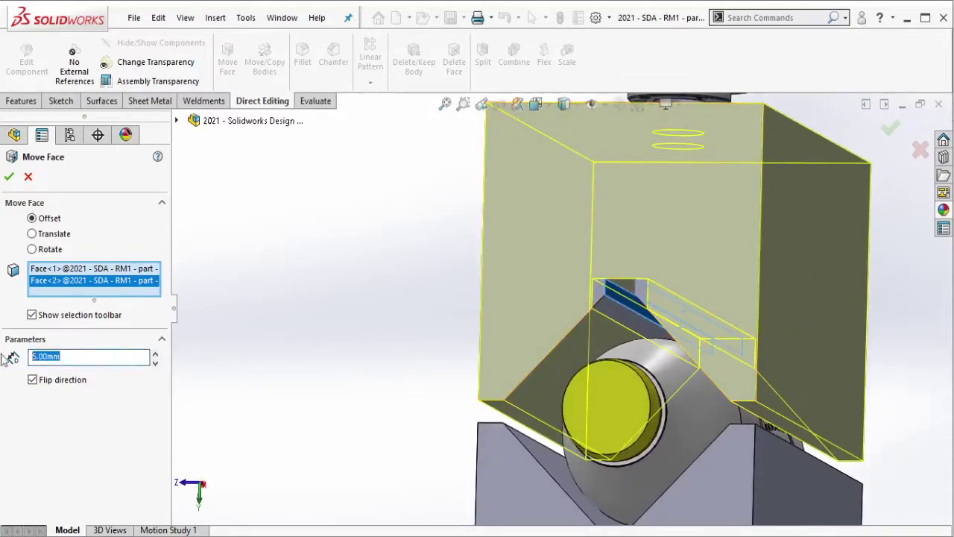
pyautogui.write('0')
pyautogui.press('Return')
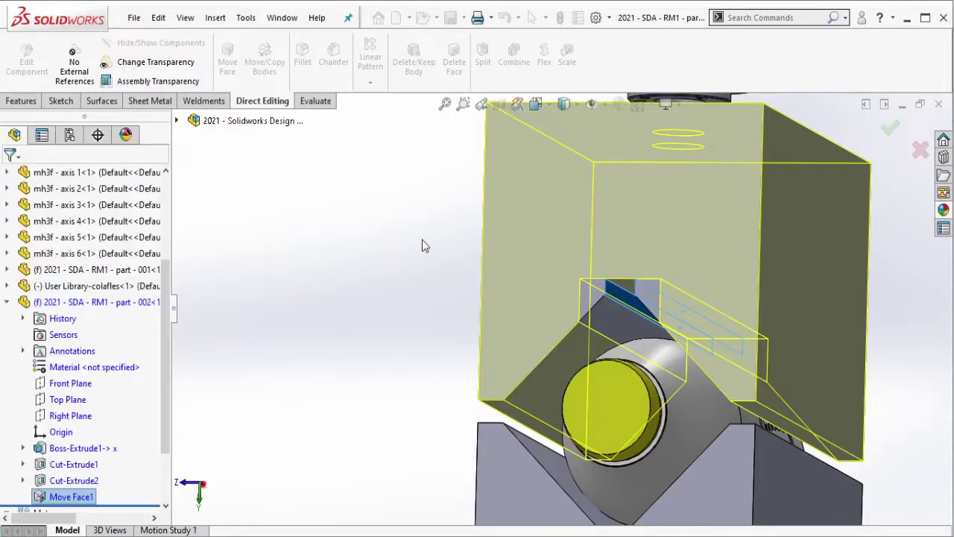
pyautogui.moveTo(710, 202); pyautogui.dragTo(646, 208, button='middle')
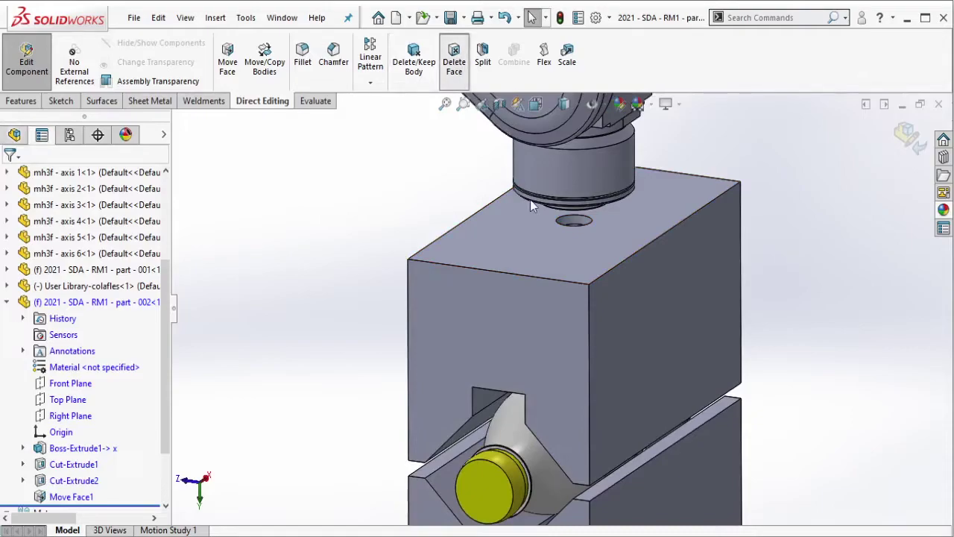
# Delete the two faces of the hole in the block's top.
pyautogui.scroll(-5, 579, 219)
pyautogui.scroll(-1, 523, 273)
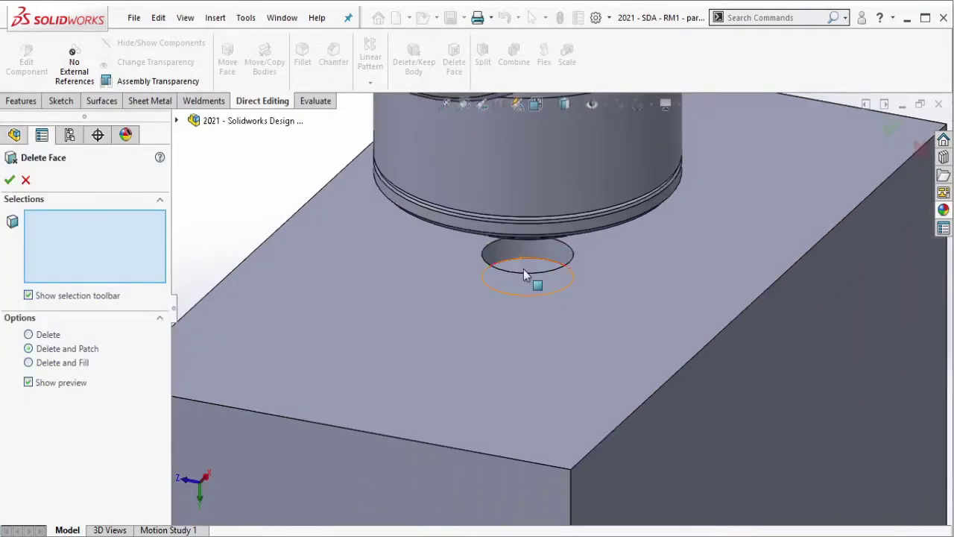
pyautogui.click(526, 266)
pyautogui.click(526, 250)
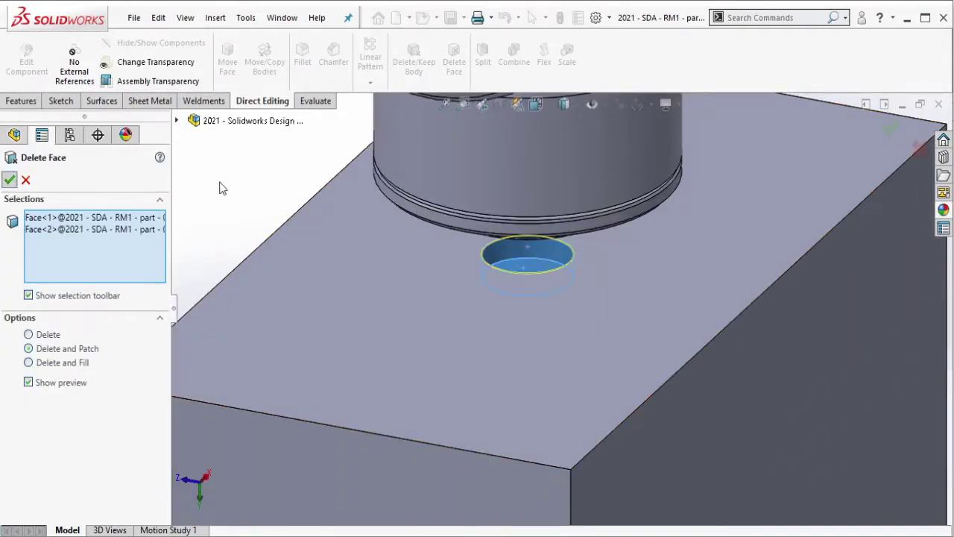
pyautogui.click(228, 58)
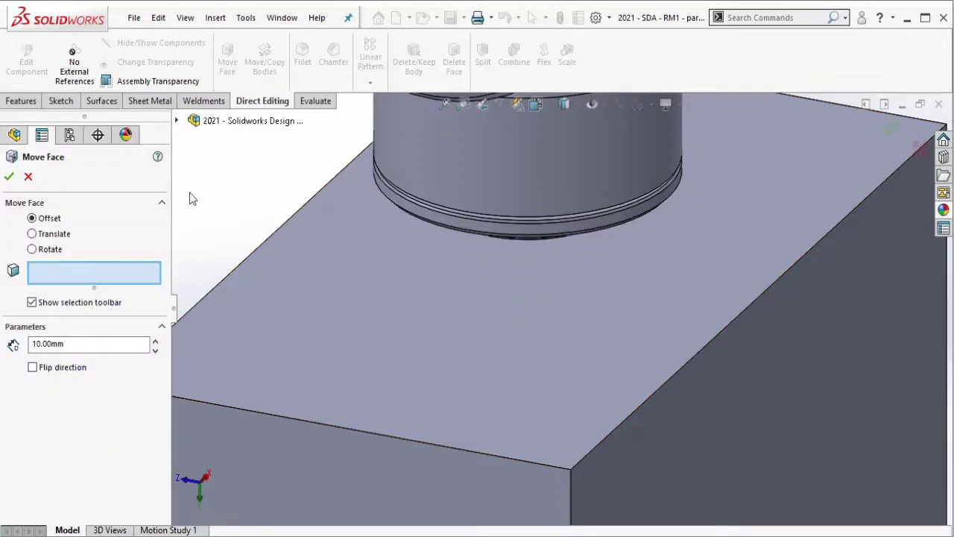
# Move the block's top face 50 mm inward in the flipped direction.
pyautogui.click(394, 263)
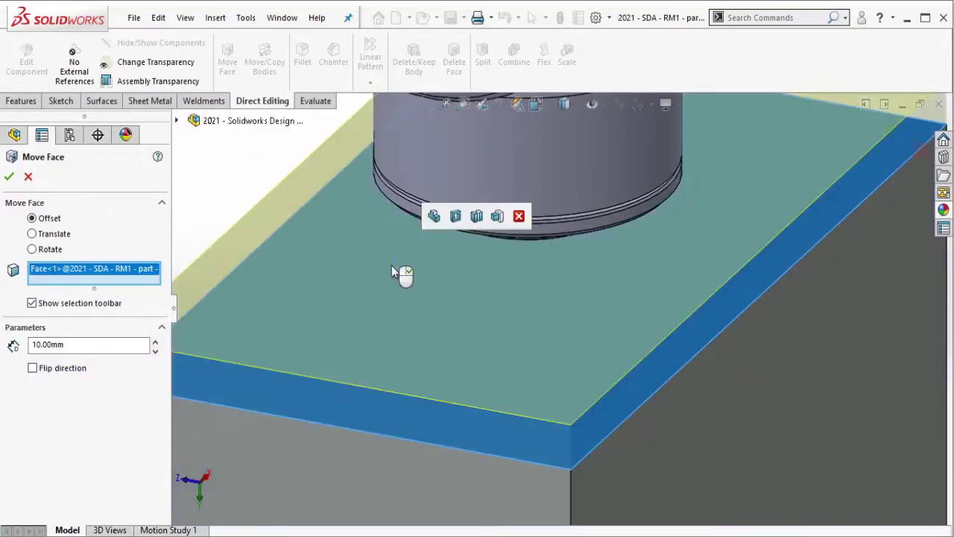
pyautogui.click(33, 368)
pyautogui.scroll(5, 429, 379)
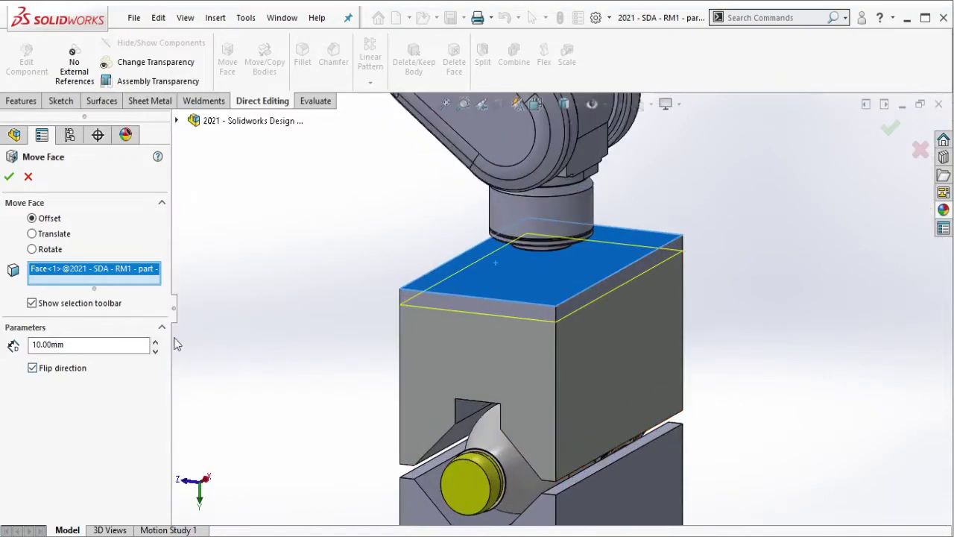
pyautogui.click(155, 344)
pyautogui.click(155, 345)
pyautogui.click(155, 344)
pyautogui.click(155, 344)
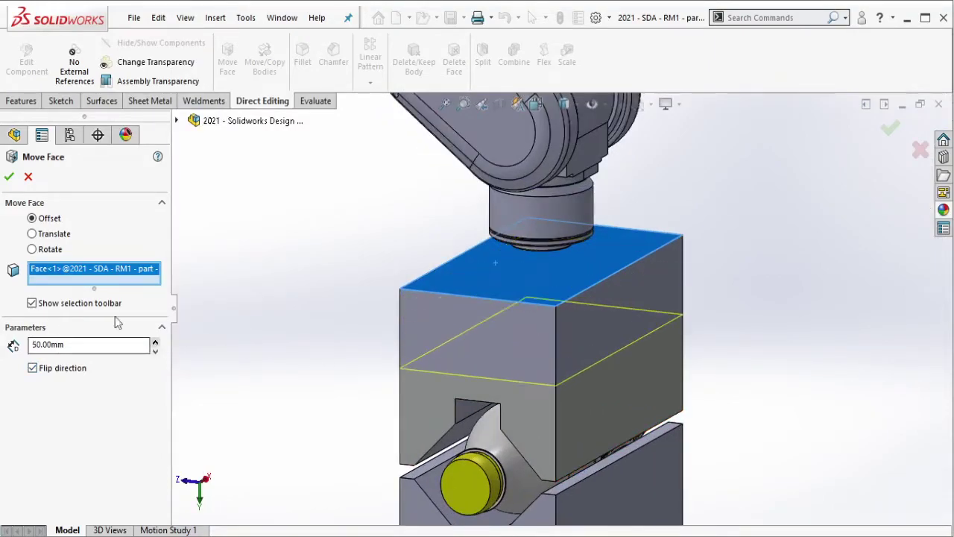
pyautogui.press('Return')
pyautogui.moveTo(315, 298)
pyautogui.mouseDown(button='middle')
pyautogui.moveTo(578, 353)
pyautogui.moveTo(559, 401)
pyautogui.mouseUp(button='middle')
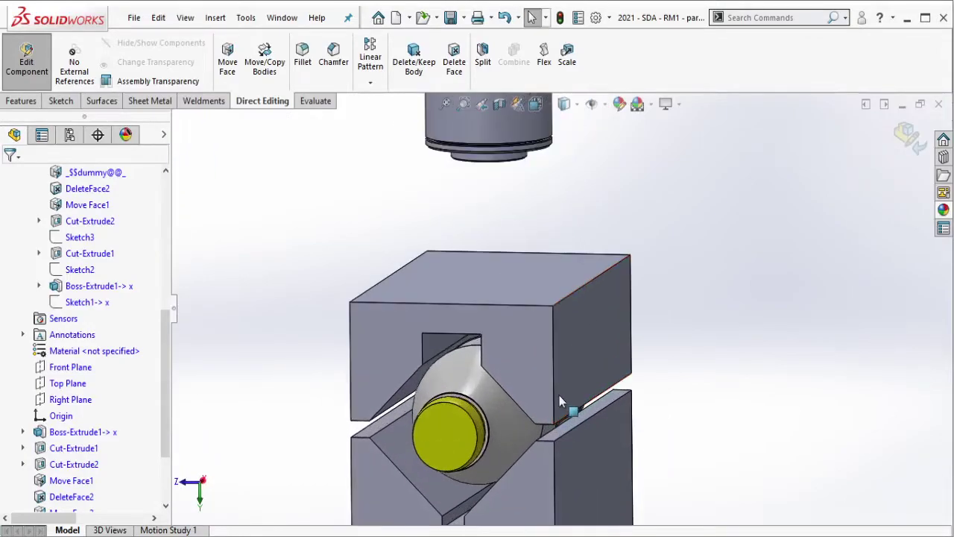
# Start converting the upper V-block to sheet metal, using the notch face as the fixed face.
pyautogui.click(153, 102)
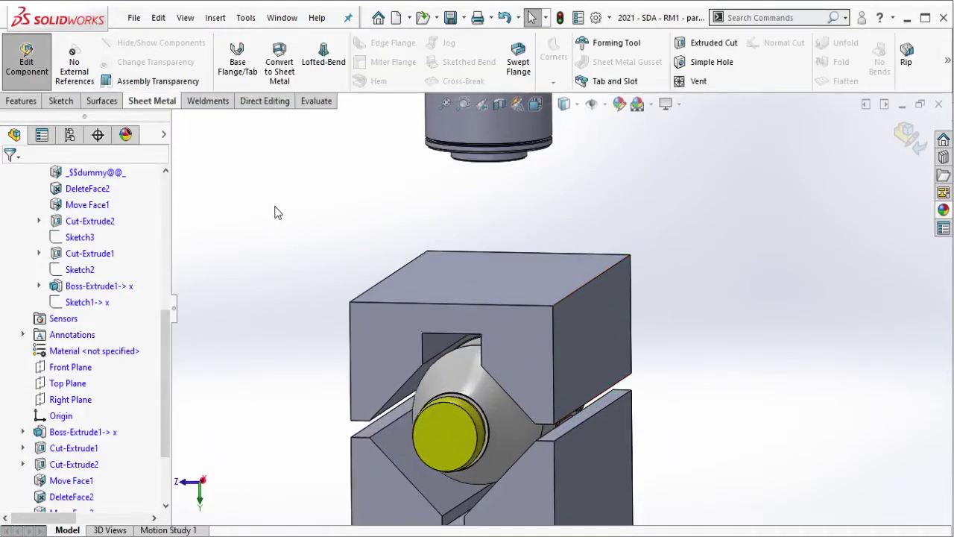
pyautogui.click(287, 66)
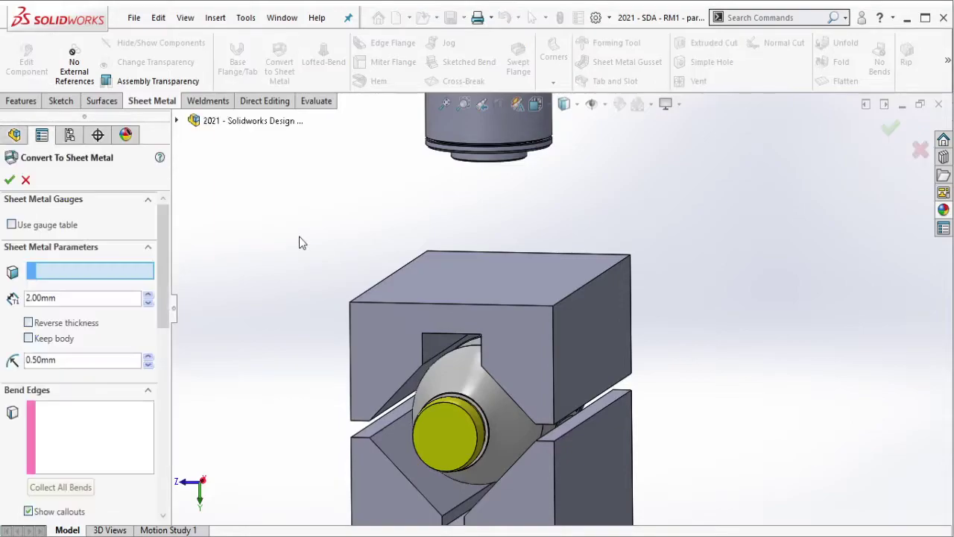
pyautogui.moveTo(369, 359)
pyautogui.mouseDown(button='middle')
pyautogui.moveTo(426, 348)
pyautogui.moveTo(423, 308)
pyautogui.moveTo(447, 330)
pyautogui.mouseUp(button='middle')
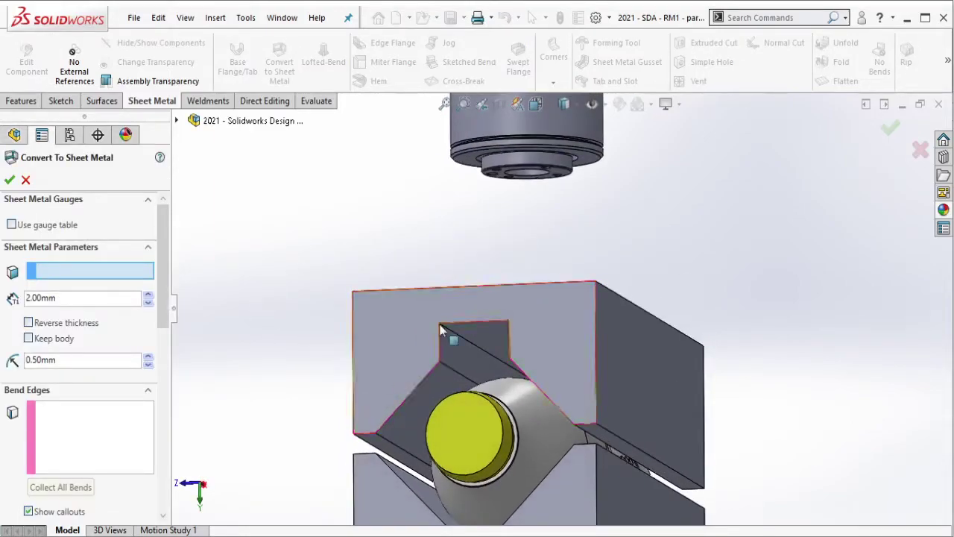
pyautogui.click(489, 349)
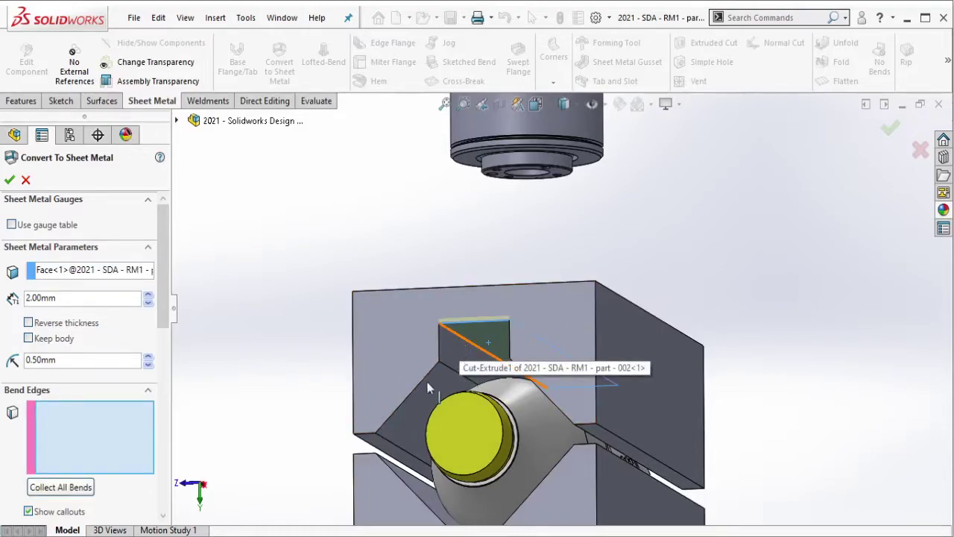
# Select the six bend edges, including the two outer flange edges.
pyautogui.click(476, 360)
pyautogui.moveTo(475, 360); pyautogui.dragTo(607, 352, button='middle')
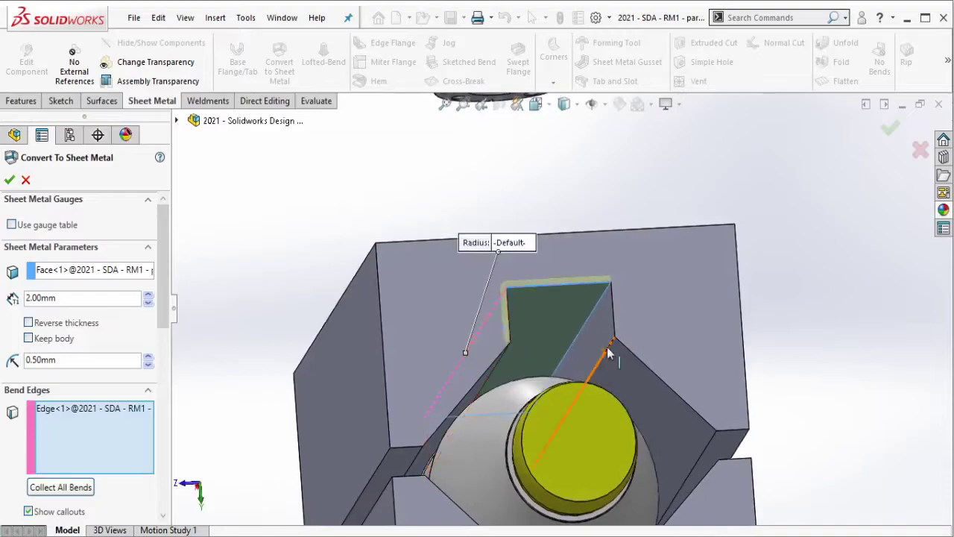
pyautogui.click(587, 331)
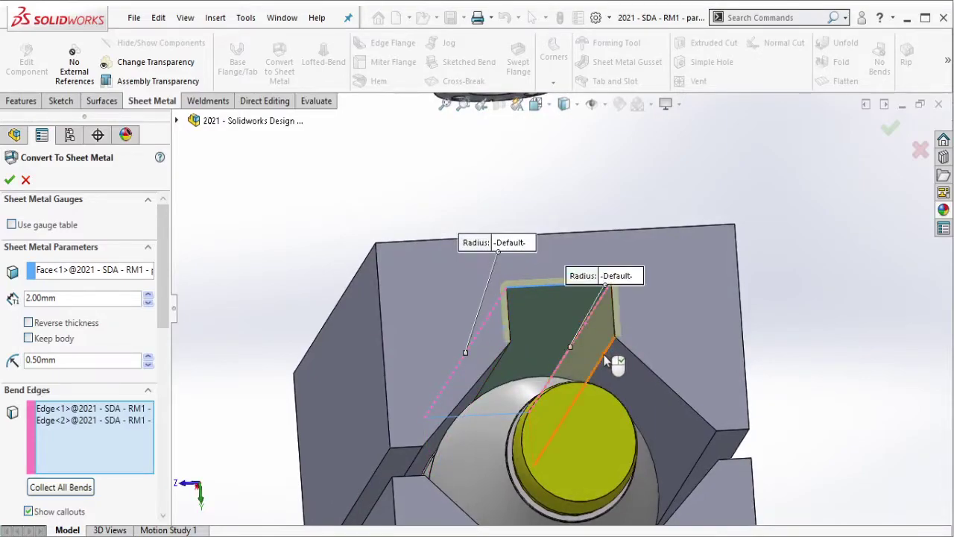
pyautogui.click(606, 363)
pyautogui.moveTo(608, 362); pyautogui.dragTo(526, 385, button='middle')
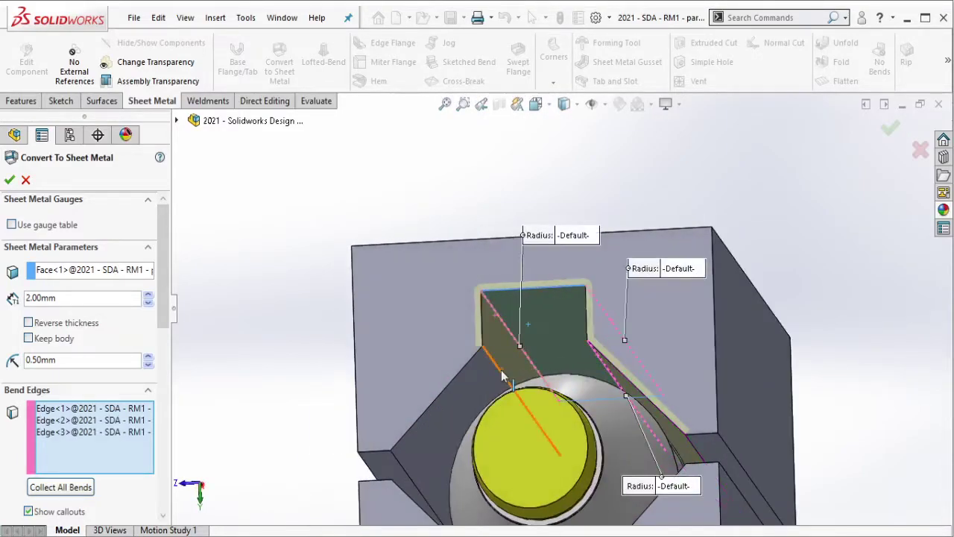
pyautogui.click(502, 377)
pyautogui.moveTo(456, 414); pyautogui.dragTo(425, 458, button='middle')
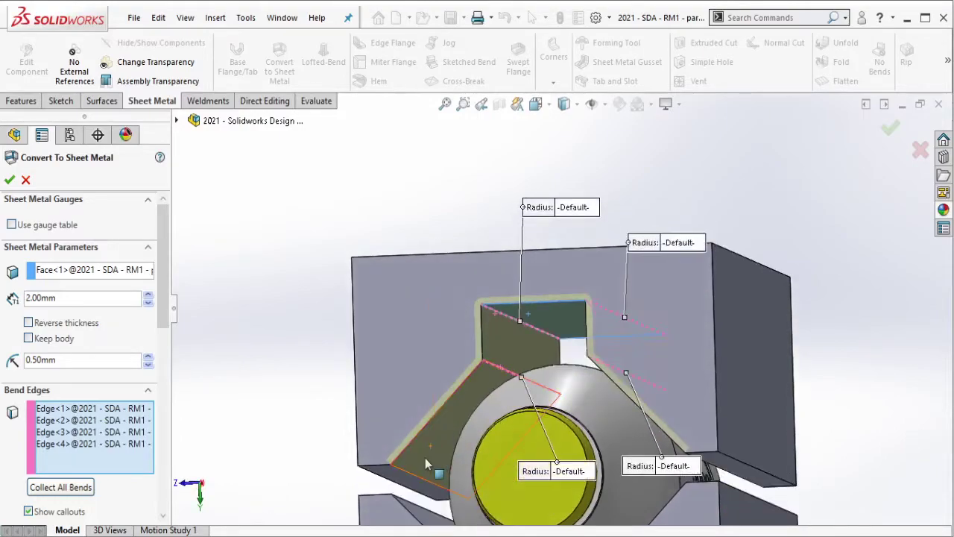
pyautogui.click(418, 477)
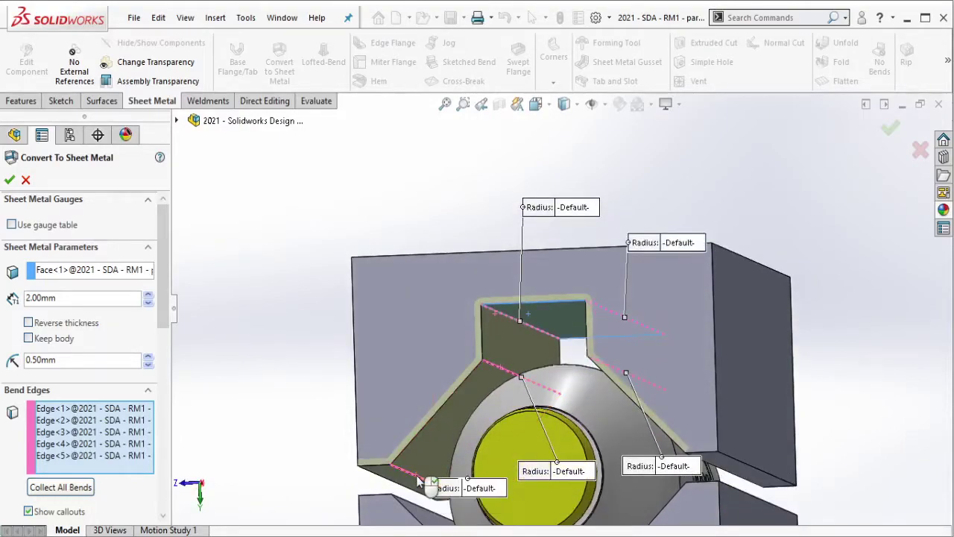
pyautogui.click(725, 471)
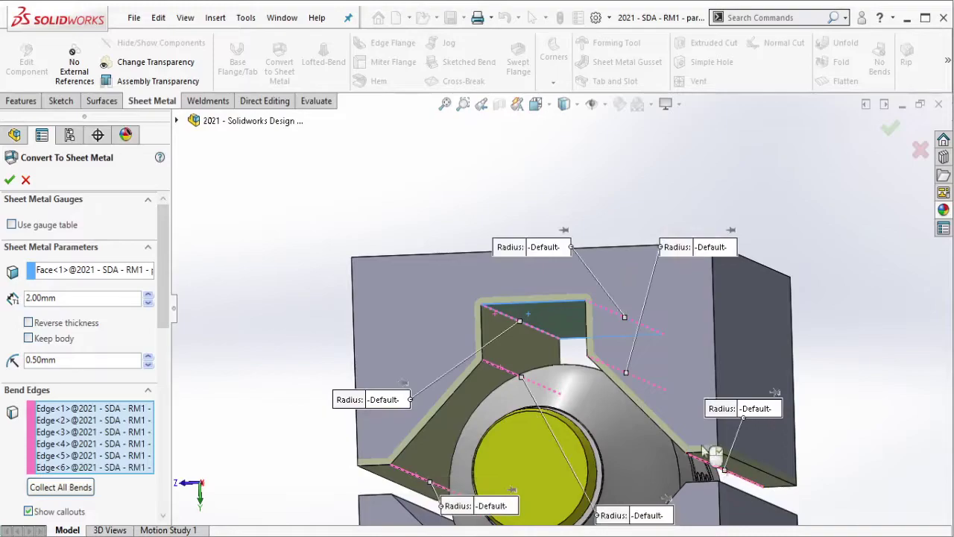
# Enable corner defaults and accept the 2.00 mm, 0.50 mm bend-radius sheet-metal conversion.
pyautogui.moveTo(714, 452); pyautogui.dragTo(650, 372, button='middle')
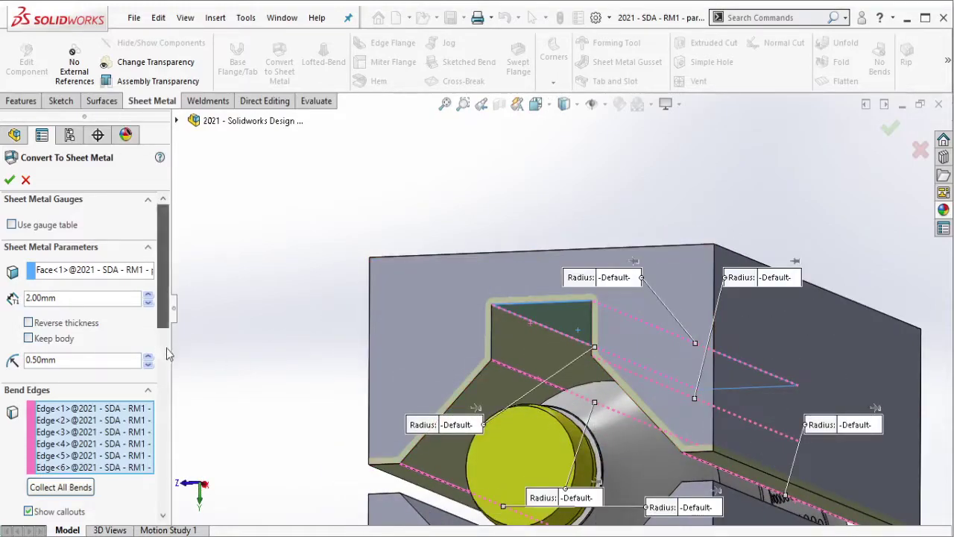
pyautogui.scroll(-3, 172, 373)
pyautogui.scroll(-3, 177, 447)
pyautogui.scroll(-2, 126, 405)
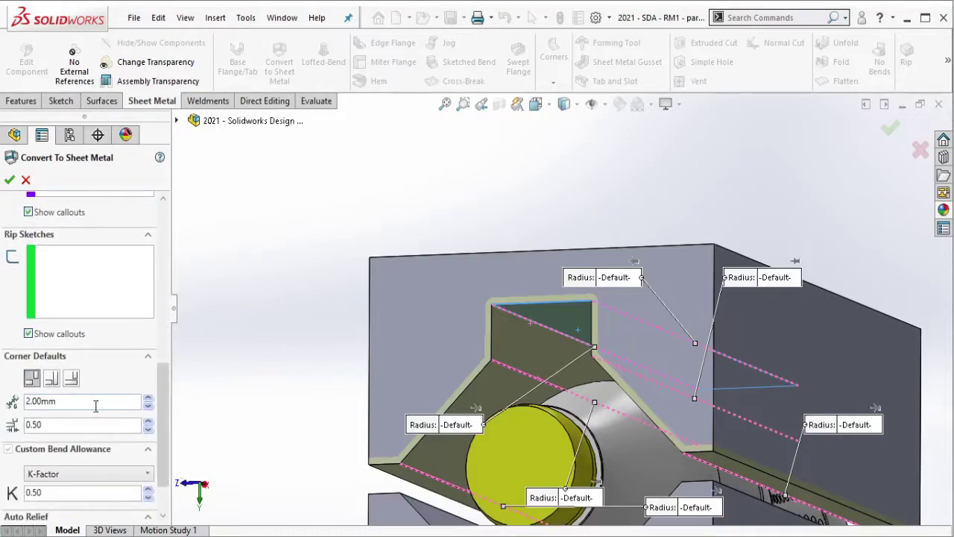
pyautogui.click(97, 403)
pyautogui.moveTo(161, 440)
pyautogui.mouseDown()
pyautogui.moveTo(160, 477)
pyautogui.moveTo(183, 276)
pyautogui.mouseUp()
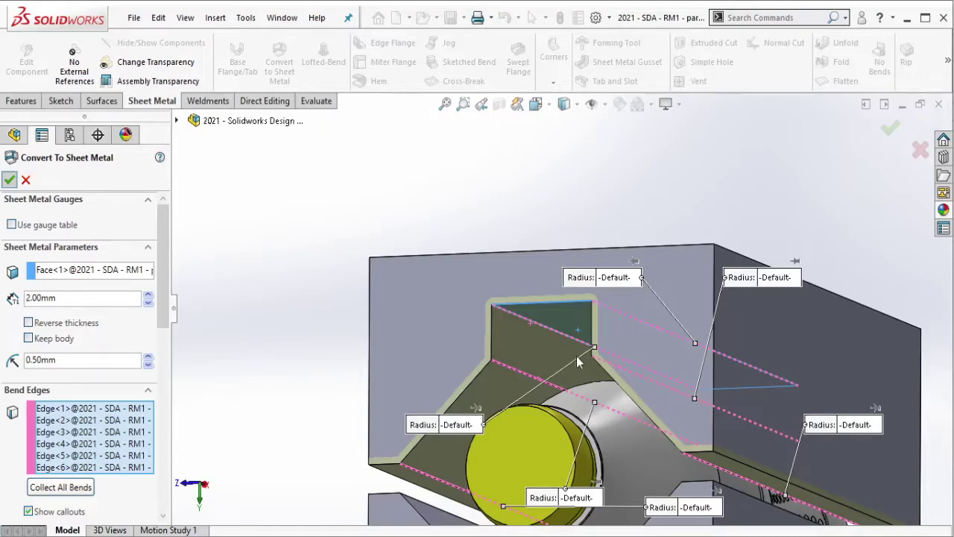
pyautogui.press('Return')
pyautogui.click(349, 368)
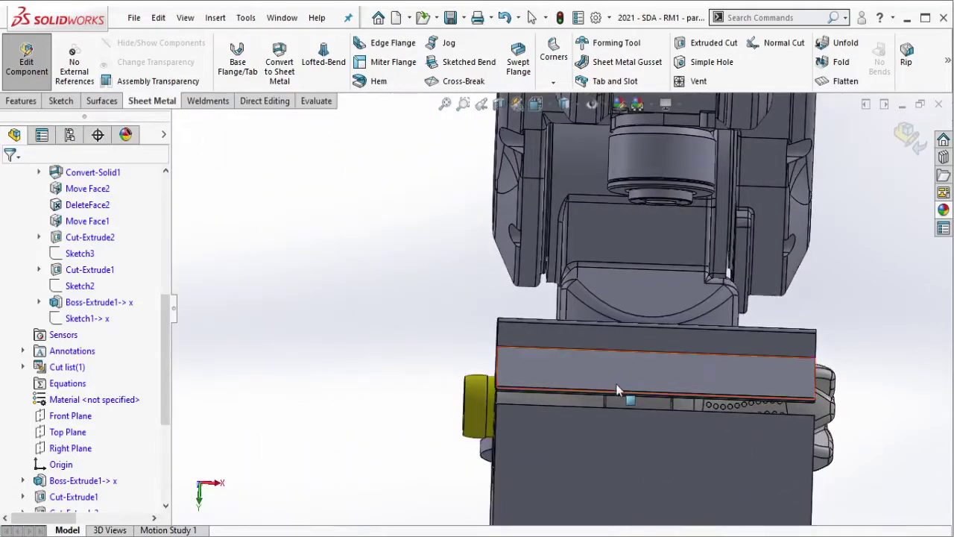
# Drag the rollback bar above Sheet-Metal and Convert-Solid1 so the block shows as a solid.
pyautogui.scroll(-5, 589, 376)
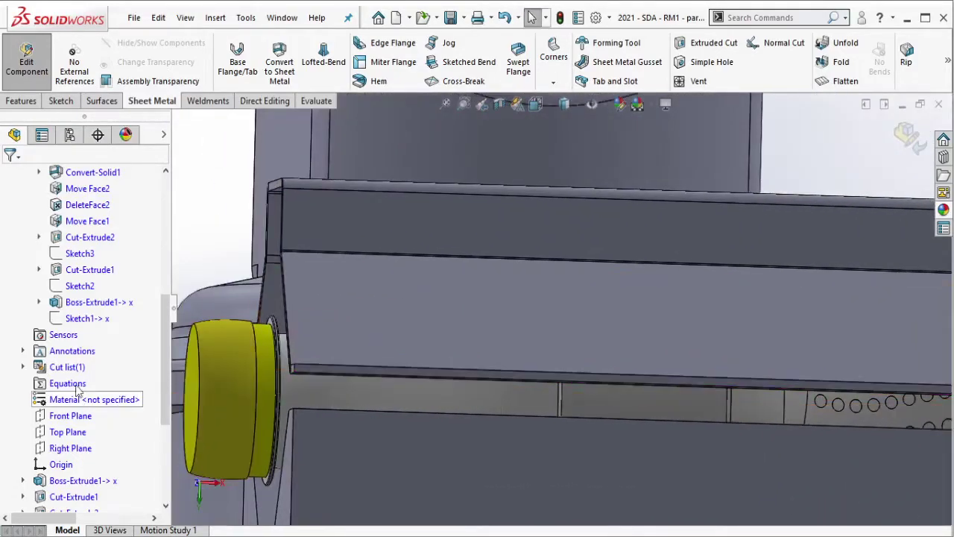
pyautogui.scroll(-4, 105, 387)
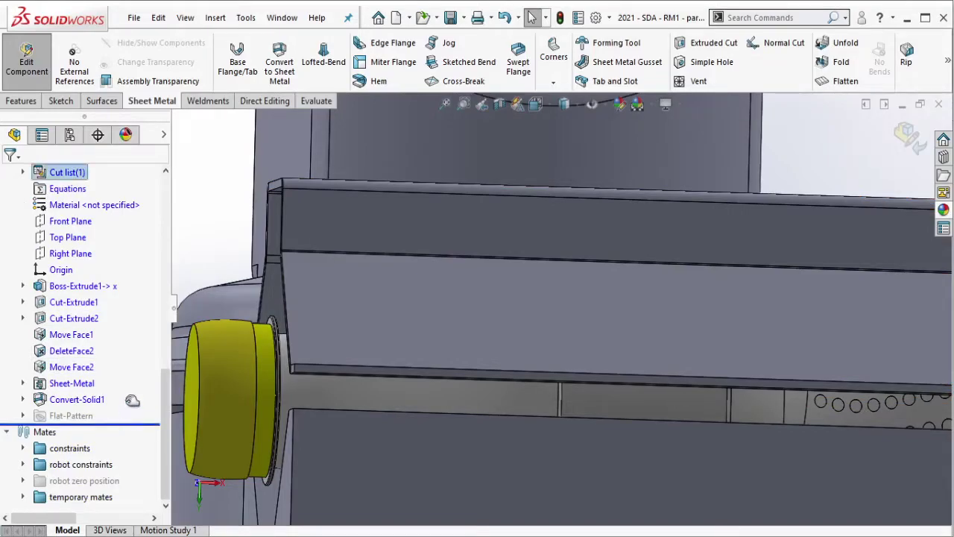
pyautogui.moveTo(128, 422); pyautogui.dragTo(135, 375)
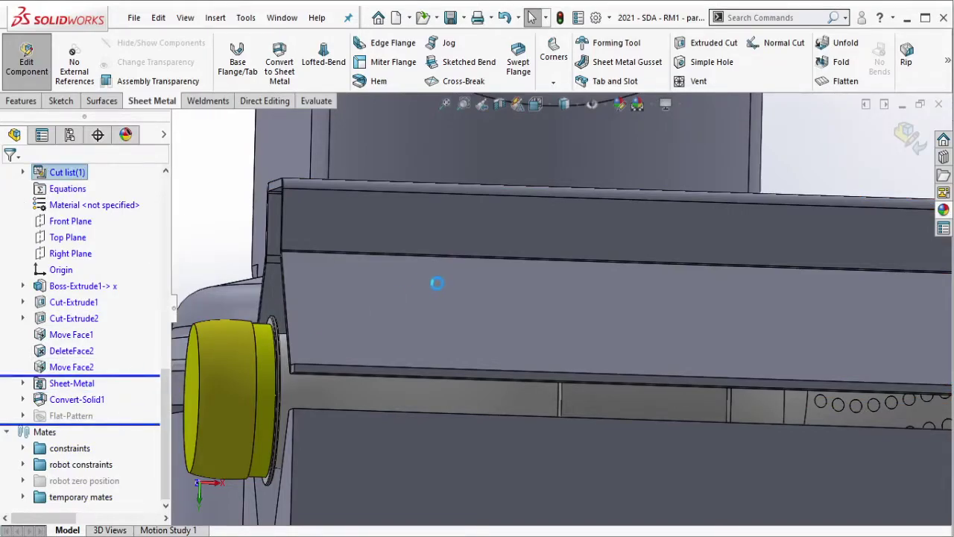
pyautogui.scroll(3, 450, 276)
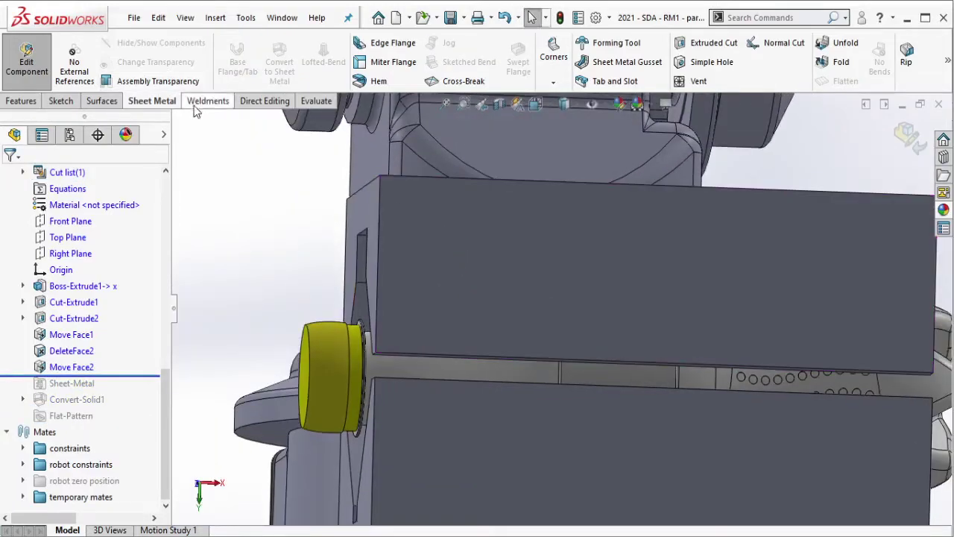
# Move one end face of the block inward by 60 mm with Move Face.
pyautogui.click(252, 103)
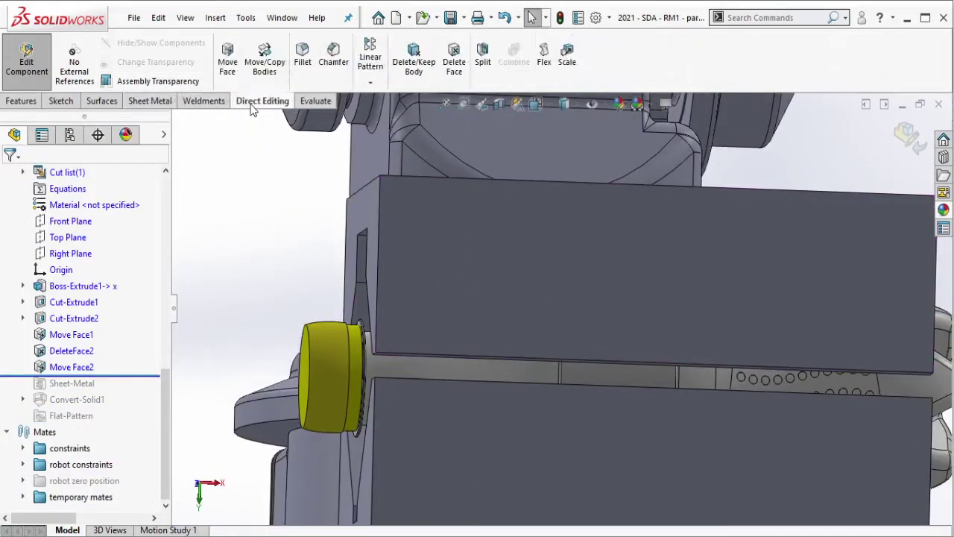
pyautogui.click(227, 60)
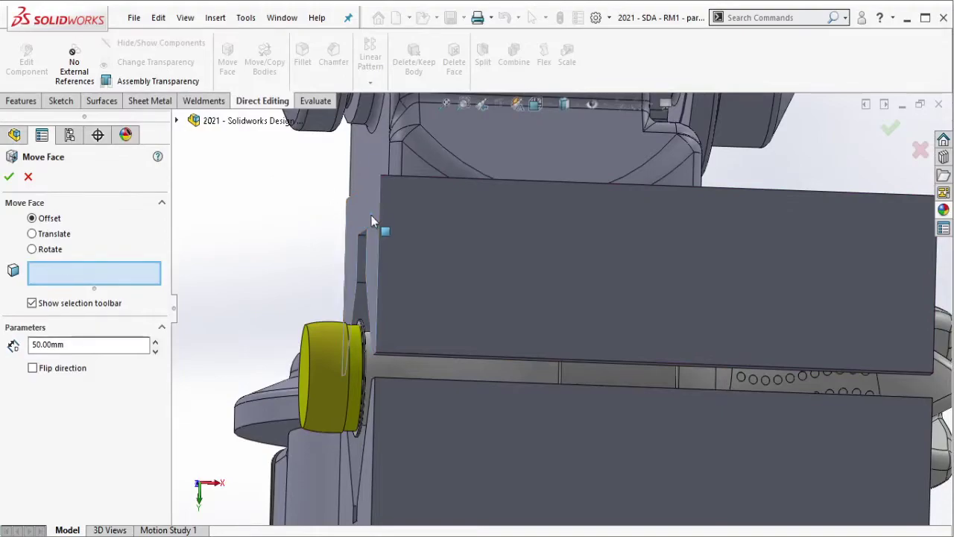
pyautogui.click(371, 216)
pyautogui.click(32, 368)
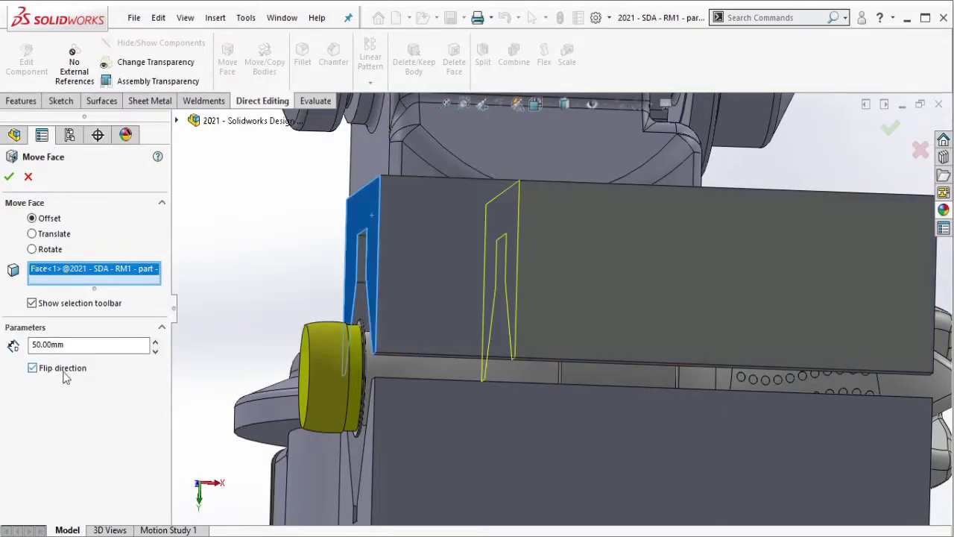
pyautogui.scroll(-5, 592, 335)
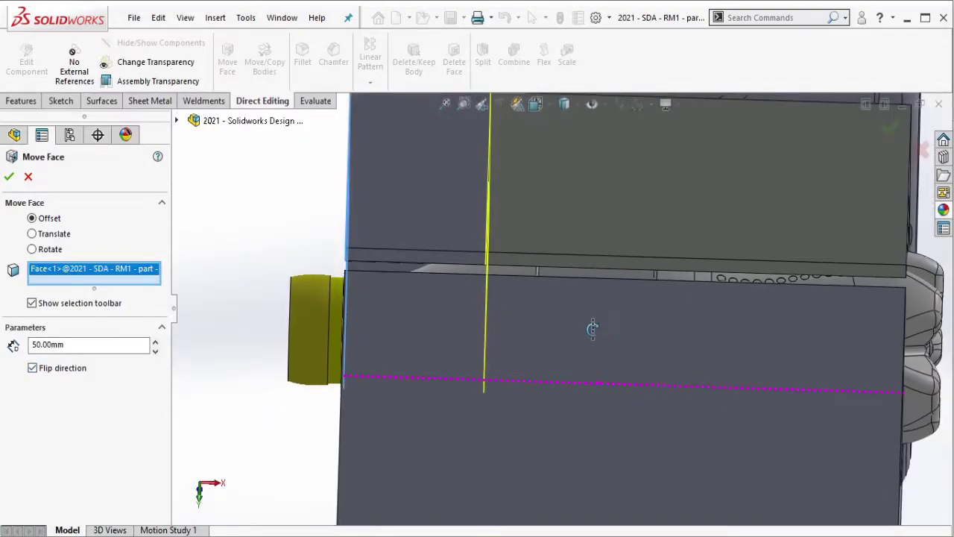
pyautogui.click(155, 341)
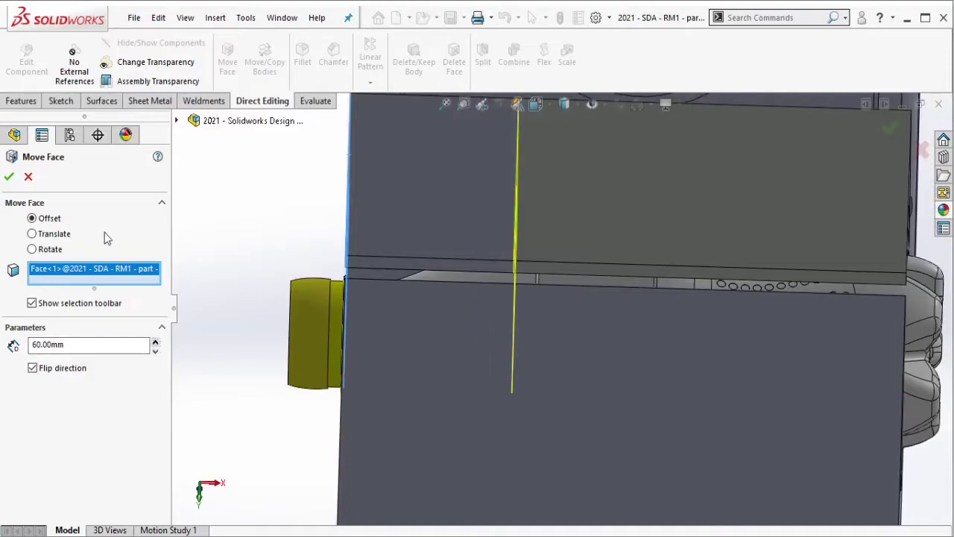
pyautogui.press('Return')
pyautogui.scroll(2, 598, 231)
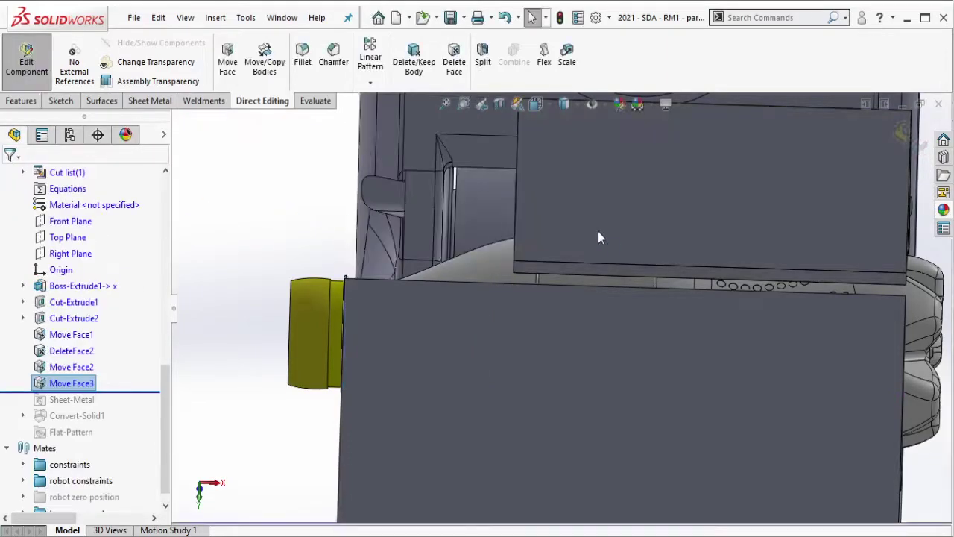
# Move the opposite end face inward by 80 mm.
pyautogui.moveTo(597, 231)
pyautogui.mouseDown(button='middle')
pyautogui.moveTo(611, 251)
pyautogui.moveTo(775, 259)
pyautogui.moveTo(707, 252)
pyautogui.moveTo(696, 239)
pyautogui.mouseUp(button='middle')
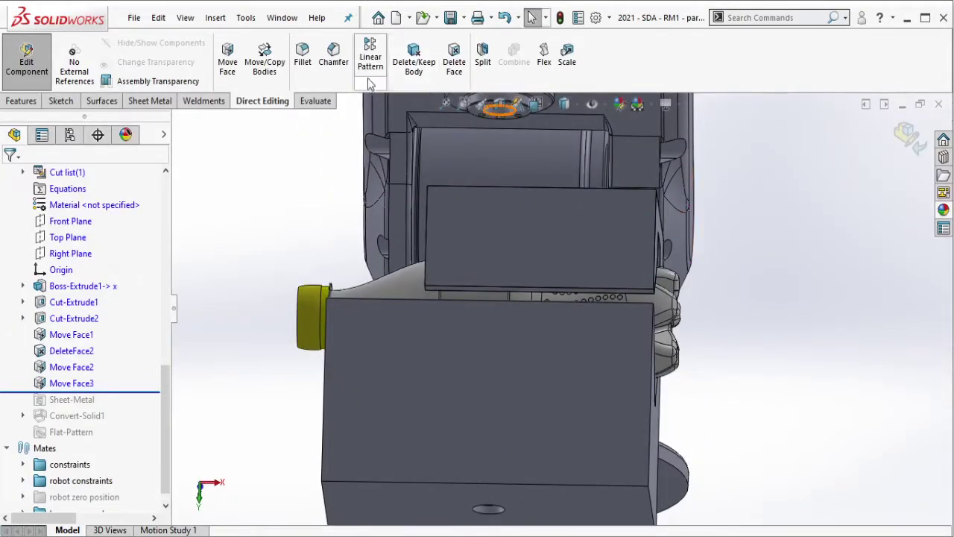
pyautogui.press('Return')
pyautogui.moveTo(618, 238); pyautogui.dragTo(652, 234, button='middle')
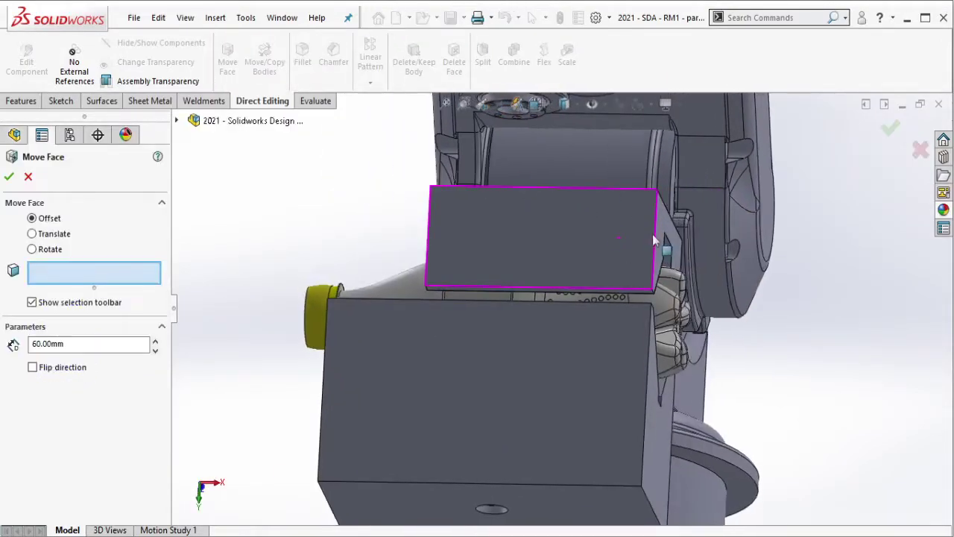
pyautogui.click(661, 225)
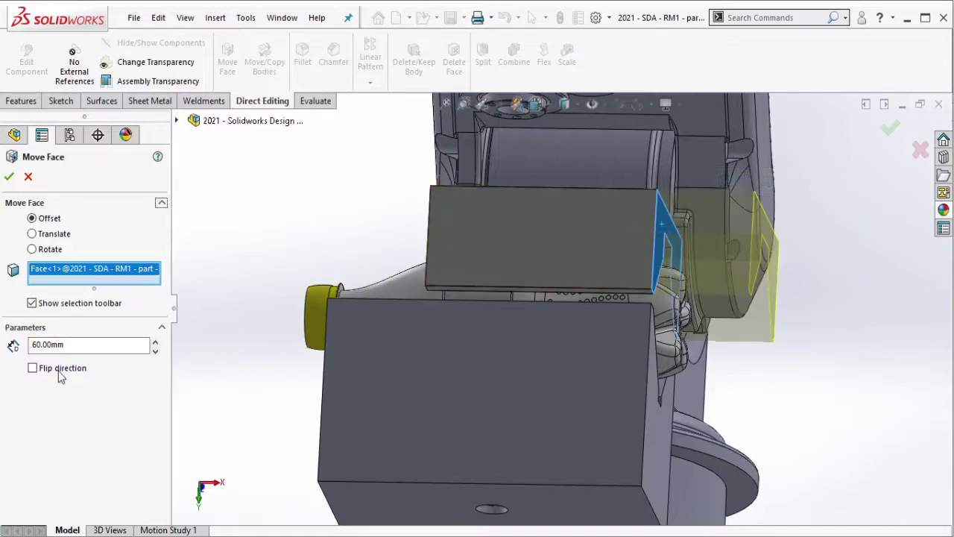
pyautogui.click(33, 368)
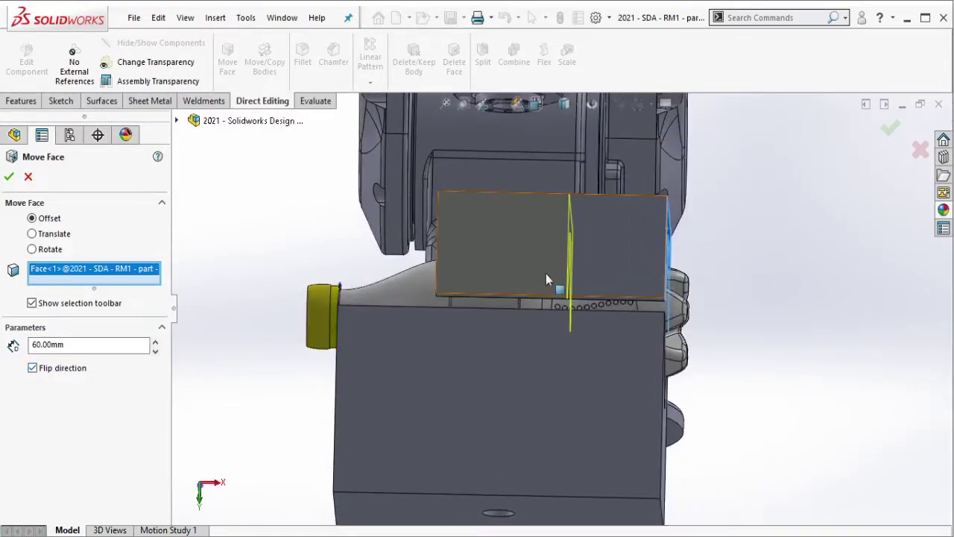
pyautogui.scroll(-5, 546, 273)
pyautogui.click(156, 341)
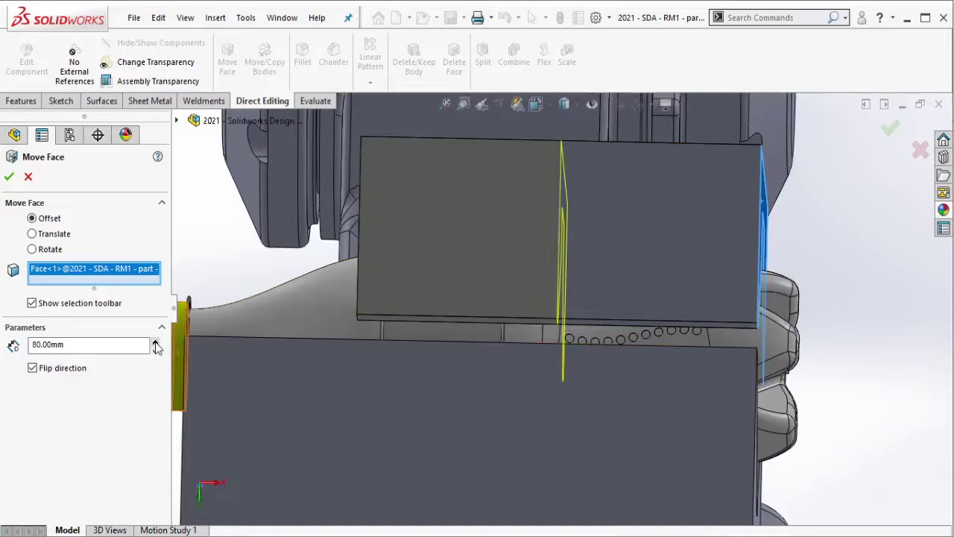
pyautogui.click(155, 342)
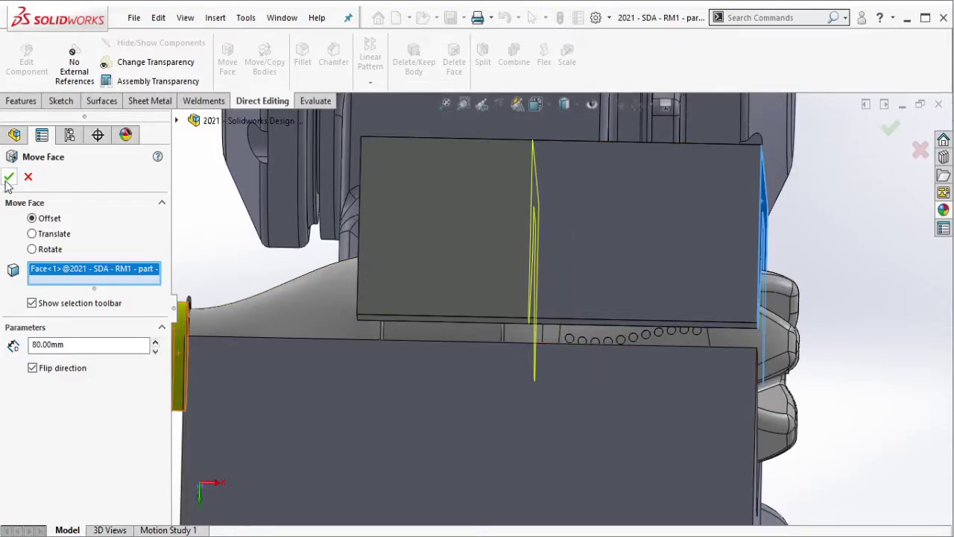
pyautogui.press('Return')
pyautogui.scroll(3, 561, 303)
# Roll the part forward to rebuild the narrower sheet-metal bracket.
pyautogui.moveTo(560, 302)
pyautogui.mouseDown(button='middle')
pyautogui.moveTo(563, 375)
pyautogui.moveTo(497, 288)
pyautogui.moveTo(522, 285)
pyautogui.moveTo(528, 296)
pyautogui.mouseUp(button='middle')
pyautogui.scroll(-3, 528, 296)
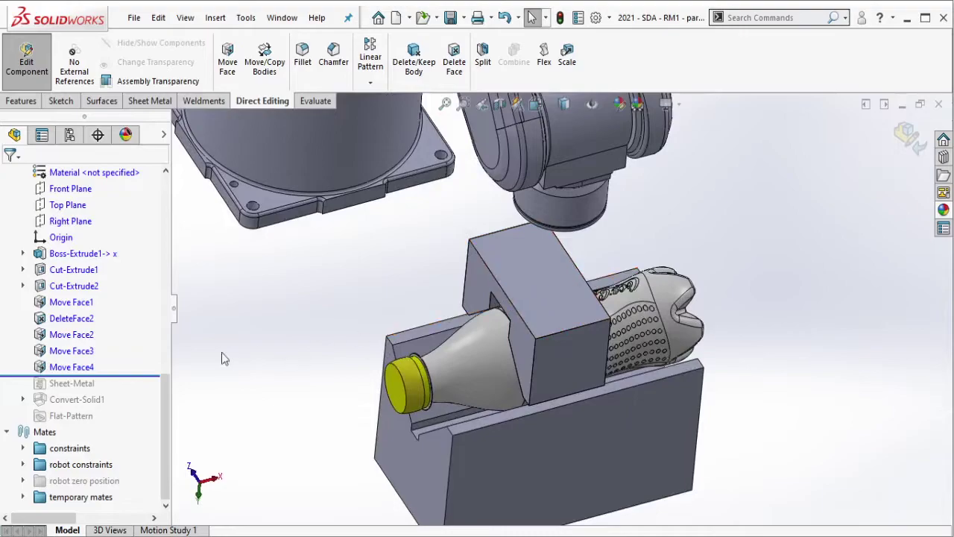
pyautogui.moveTo(137, 379); pyautogui.dragTo(130, 418)
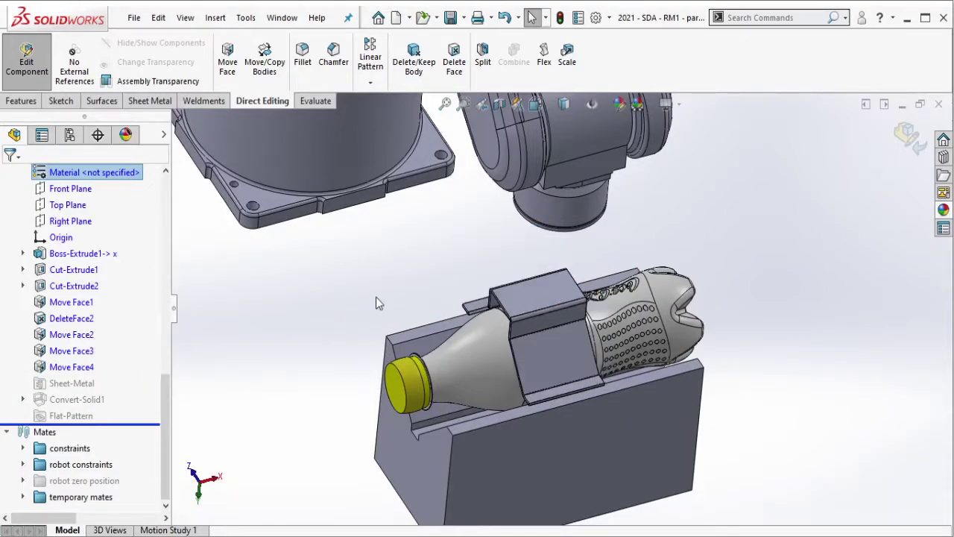
# Sketch a construction centreline across the bracket's top face.
pyautogui.scroll(-4, 521, 286)
pyautogui.click(498, 278)
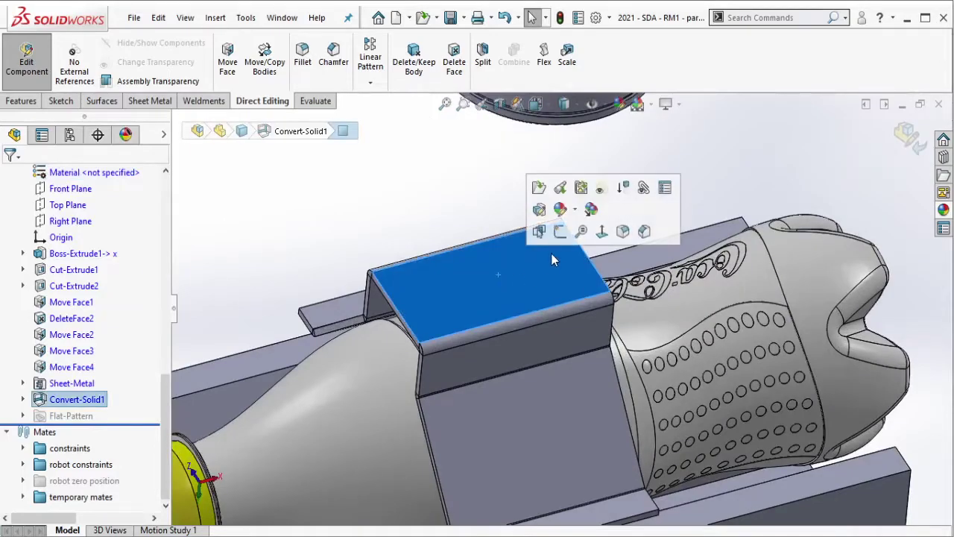
pyautogui.click(555, 232)
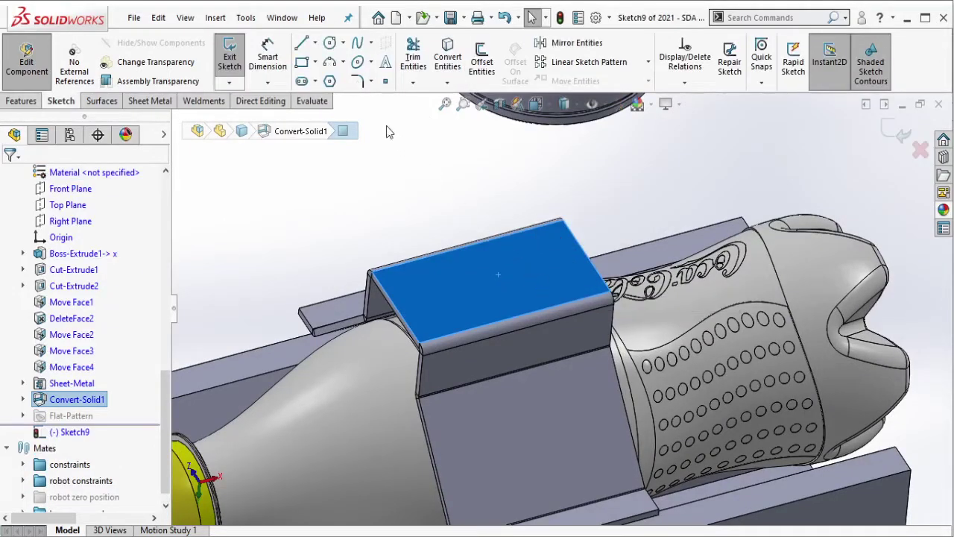
pyautogui.click(311, 42)
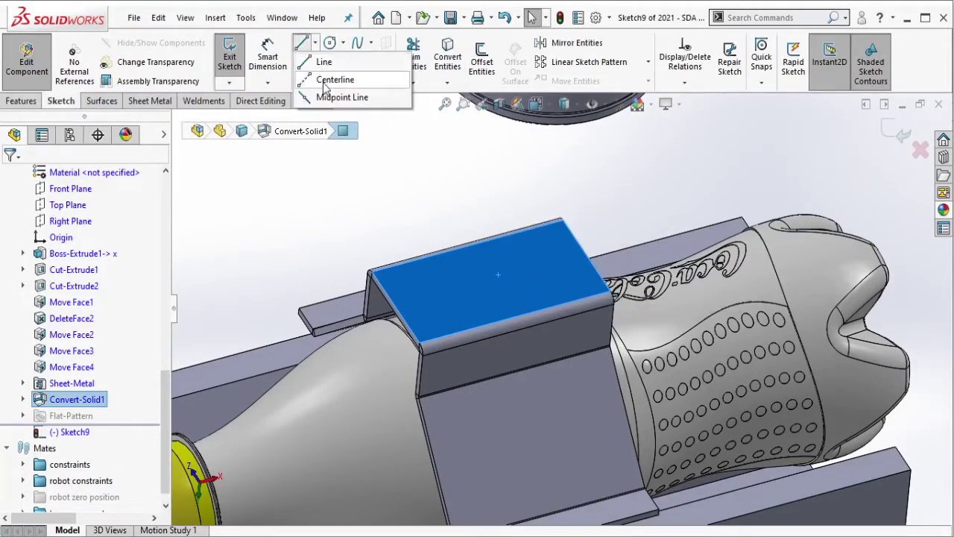
pyautogui.click(395, 307)
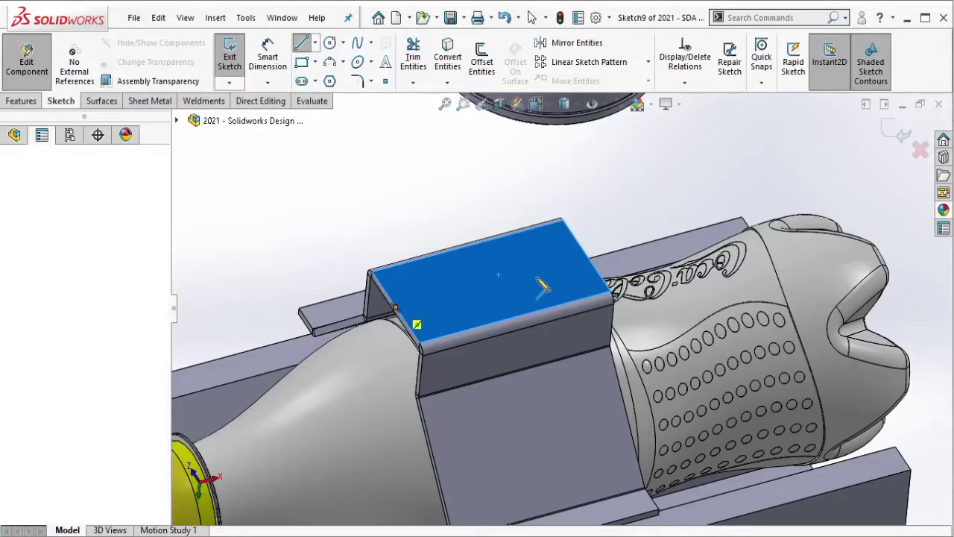
pyautogui.doubleClick(585, 255)
pyautogui.press('Escape')
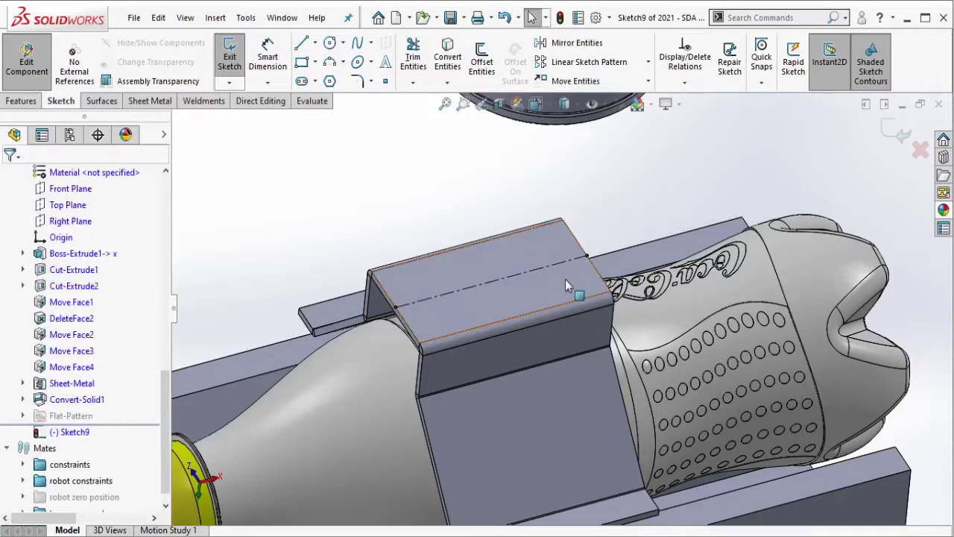
pyautogui.scroll(-2, 565, 279)
# Draw a circle on the centreline and dimension it to 10 mm diameter.
pyautogui.press('c')
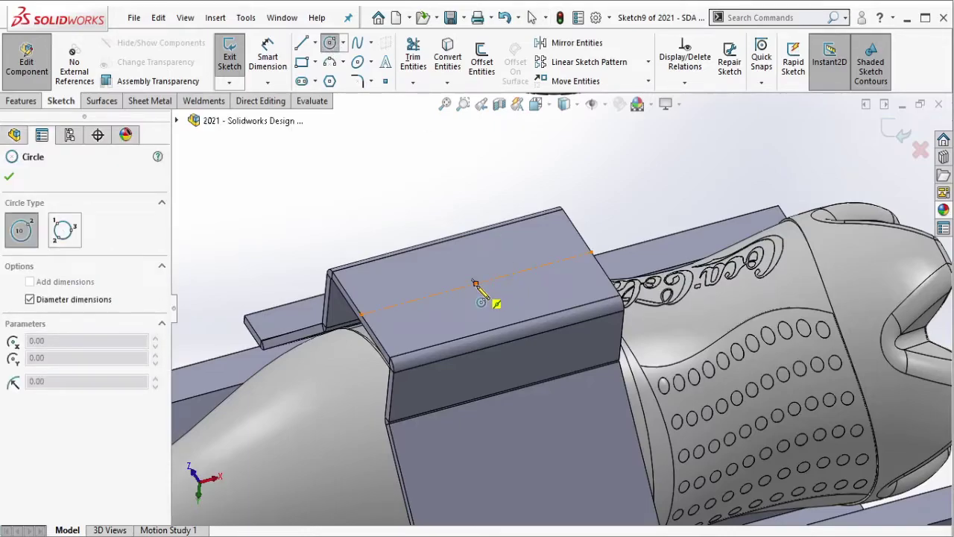
pyautogui.click(475, 283)
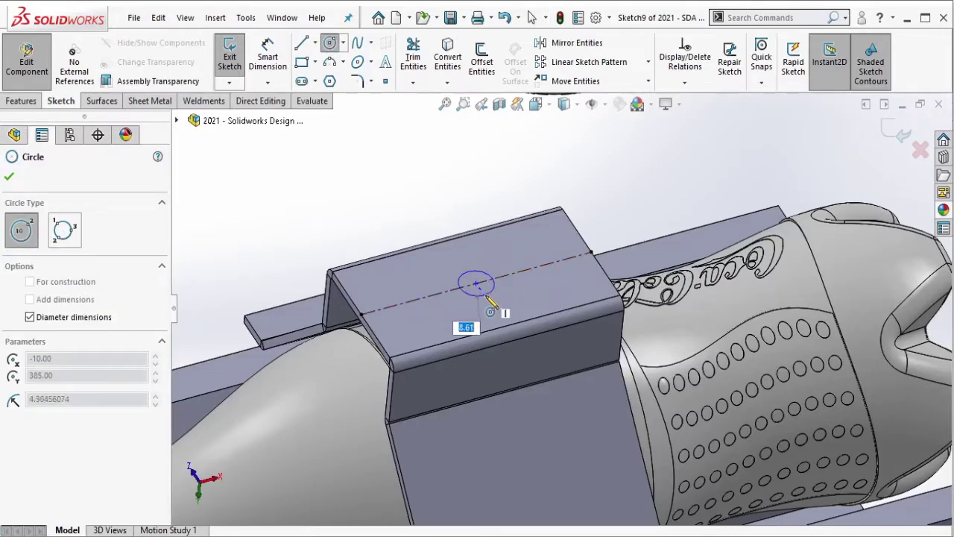
pyautogui.click(486, 296)
pyautogui.click(267, 52)
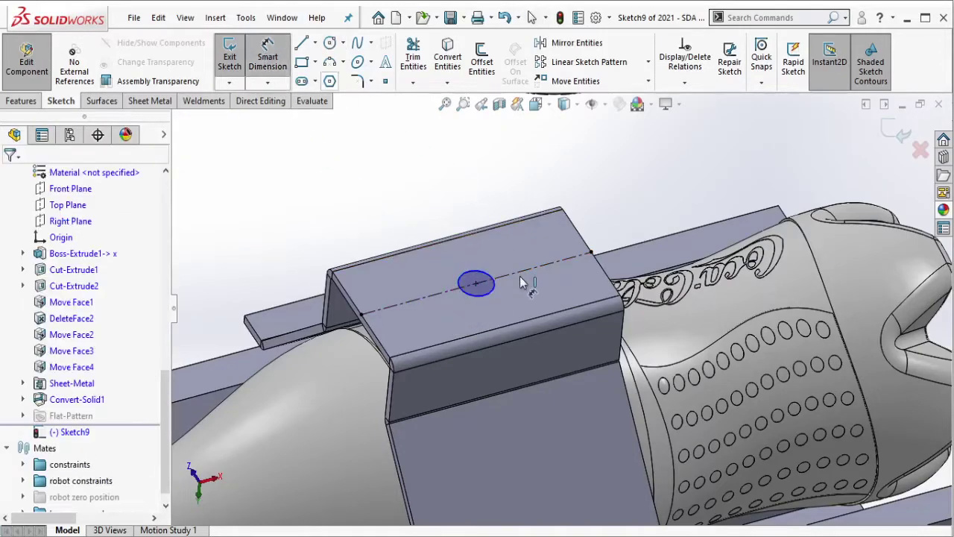
pyautogui.click(514, 193)
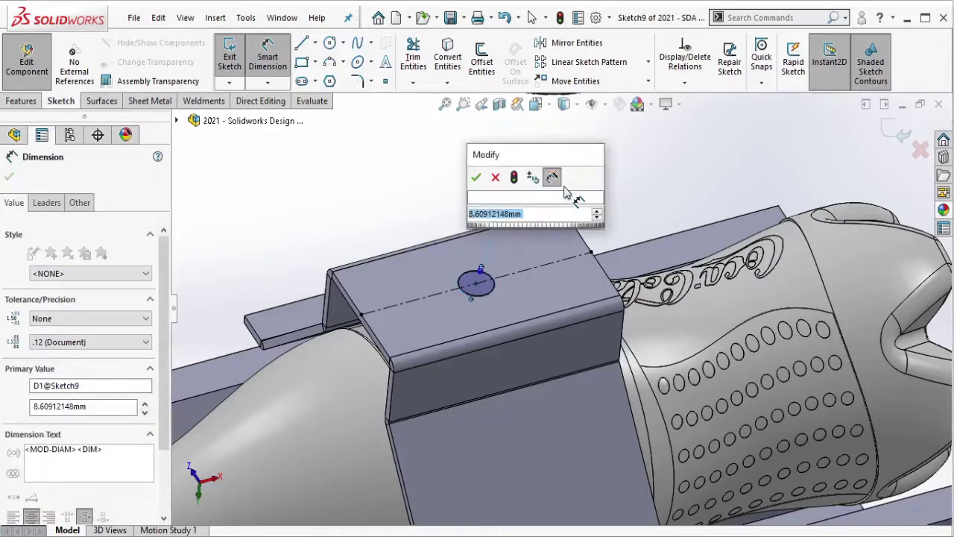
pyautogui.write('10')
pyautogui.press('Escape')
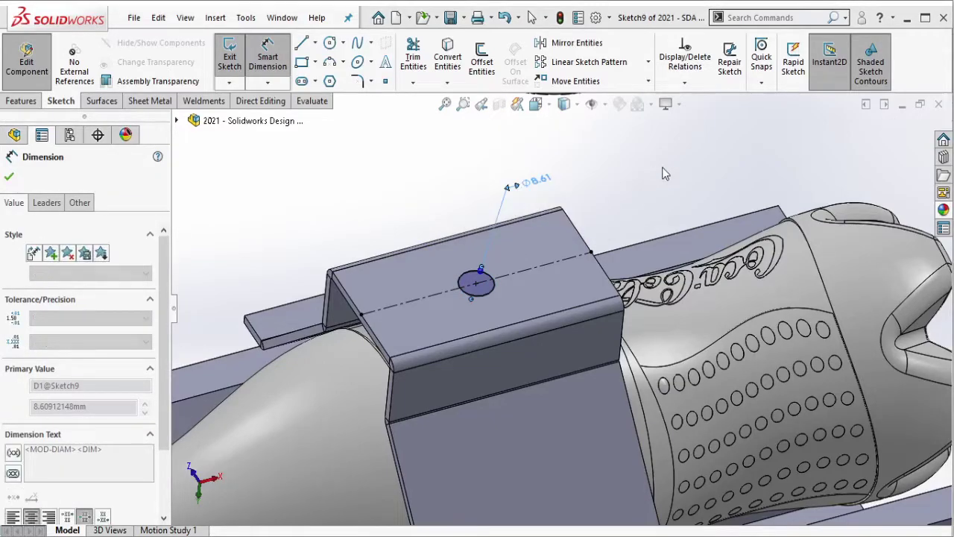
pyautogui.press('Escape')
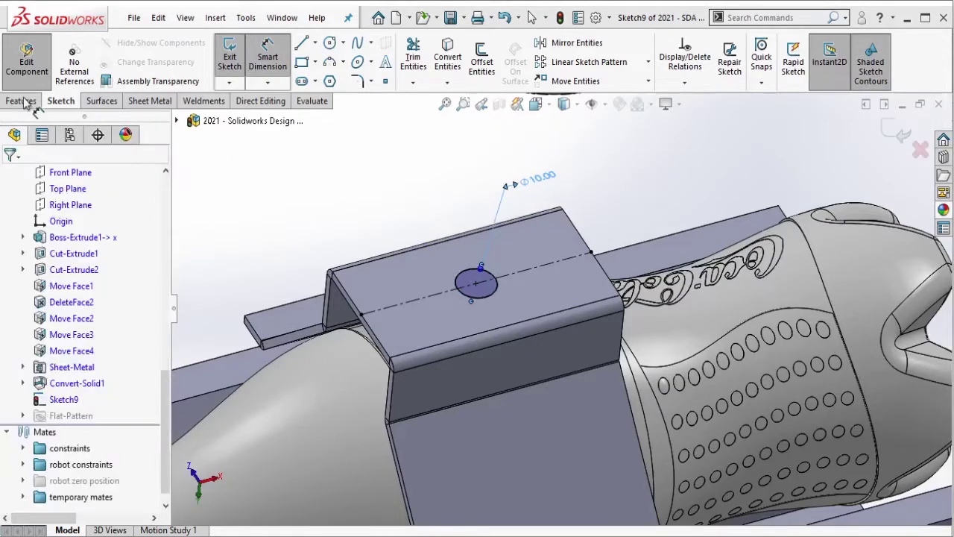
# Extrude-cut the circle Through All to make the hole.
pyautogui.click(21, 101)
pyautogui.click(418, 62)
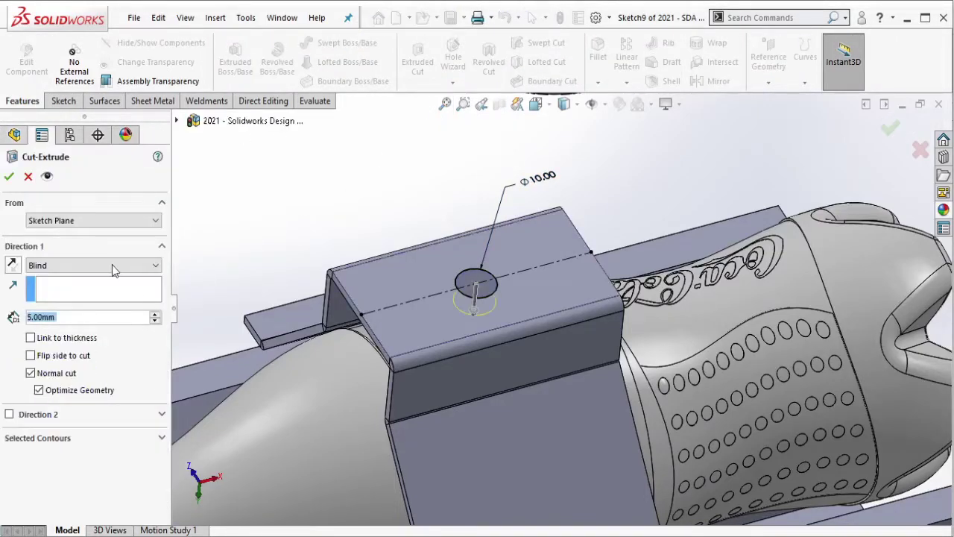
pyautogui.click(114, 270)
pyautogui.click(60, 286)
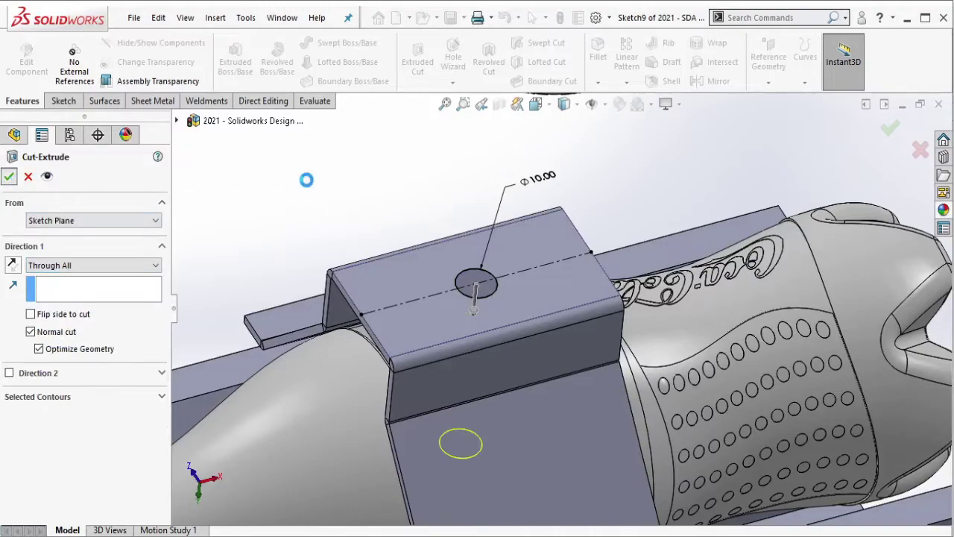
pyautogui.press('Return')
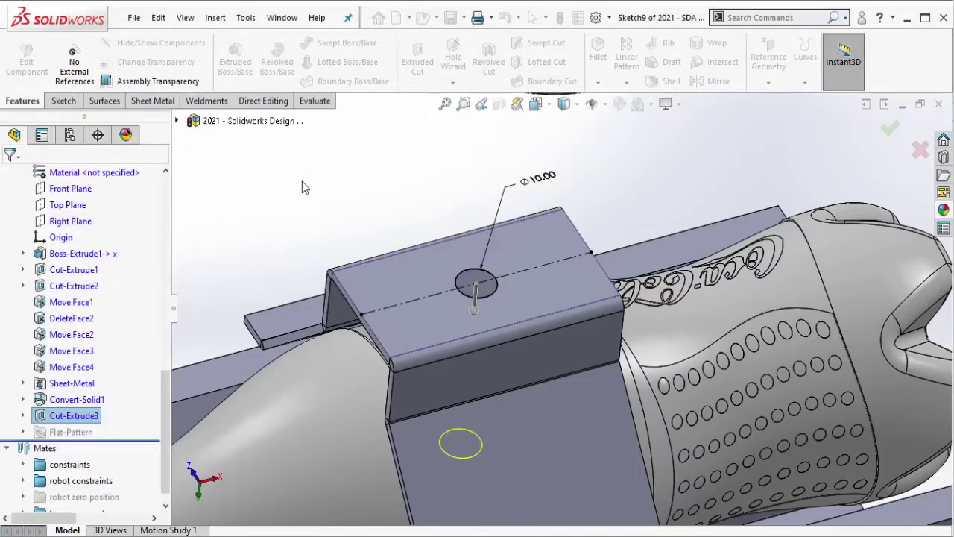
pyautogui.scroll(-3, 595, 401)
pyautogui.scroll(-2, 574, 356)
pyautogui.moveTo(574, 357); pyautogui.dragTo(561, 416, button='middle')
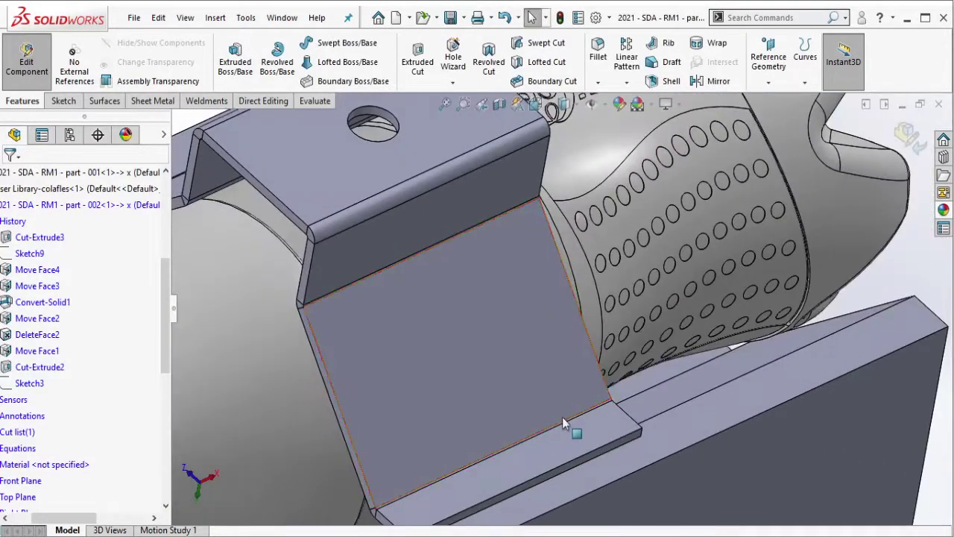
pyautogui.scroll(3, 497, 311)
pyautogui.scroll(3, 496, 311)
pyautogui.click(152, 101)
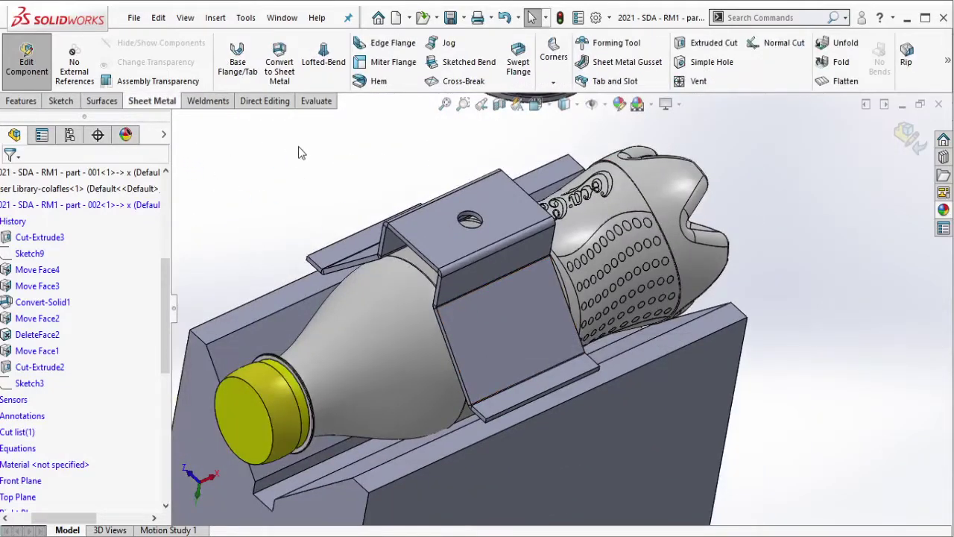
# Add a rolled hem on both outer flange edges of the bracket.
pyautogui.click(374, 80)
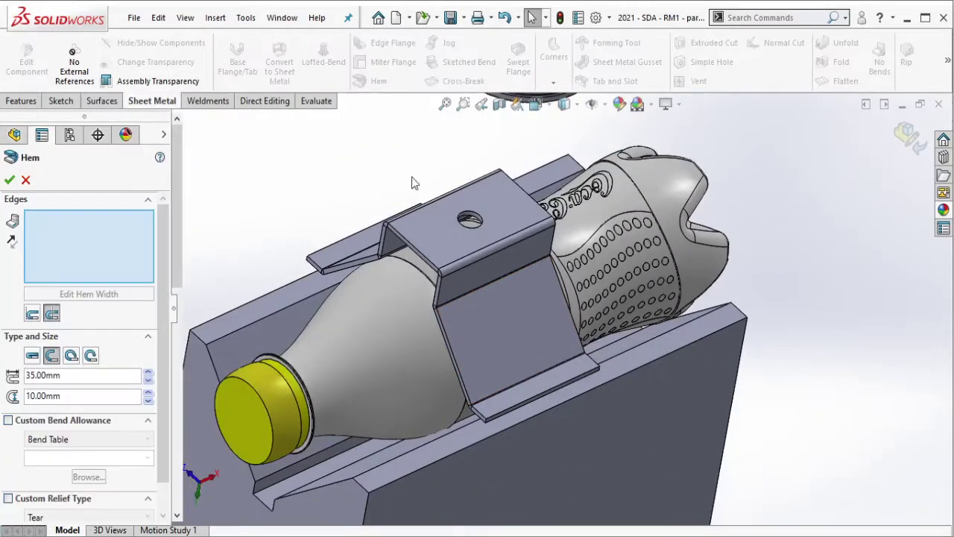
pyautogui.click(546, 397)
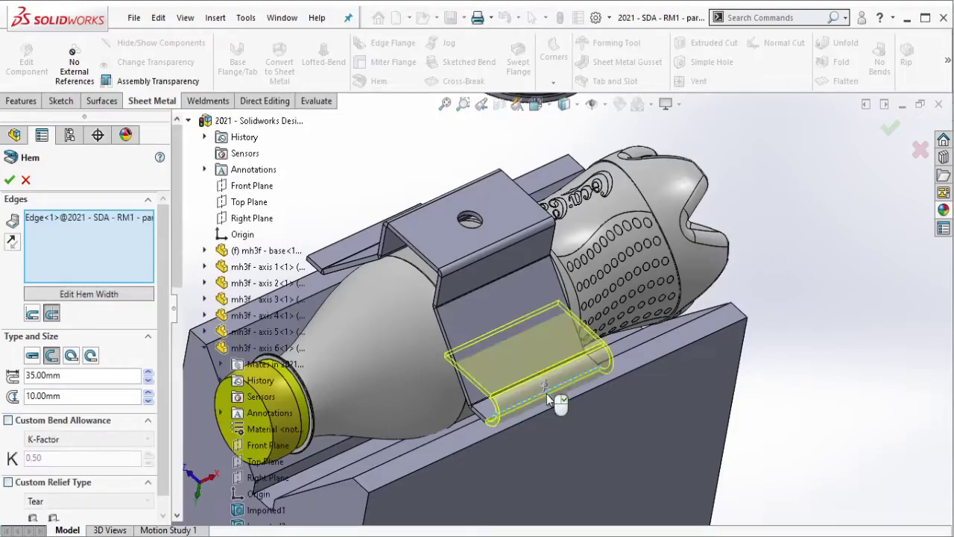
pyautogui.click(338, 246)
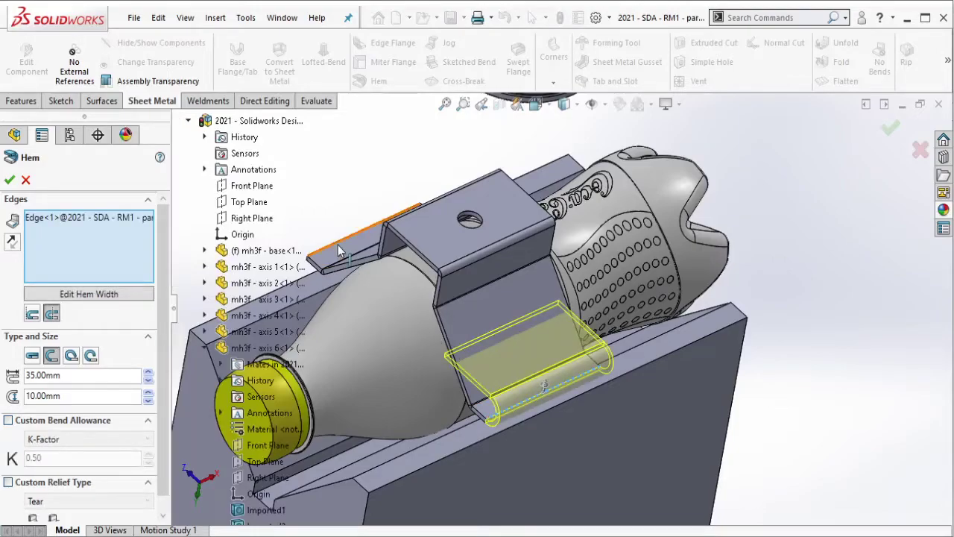
pyautogui.click(72, 356)
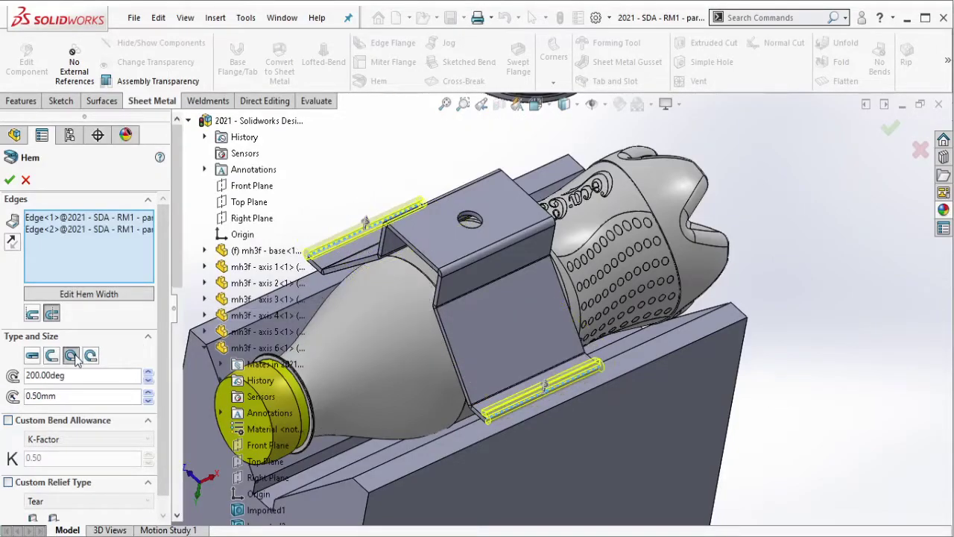
# Set the rolled hem to 200° and 1.50 mm, then accept it.
pyautogui.click(81, 395)
pyautogui.click(28, 397)
pyautogui.doubleClick(72, 395)
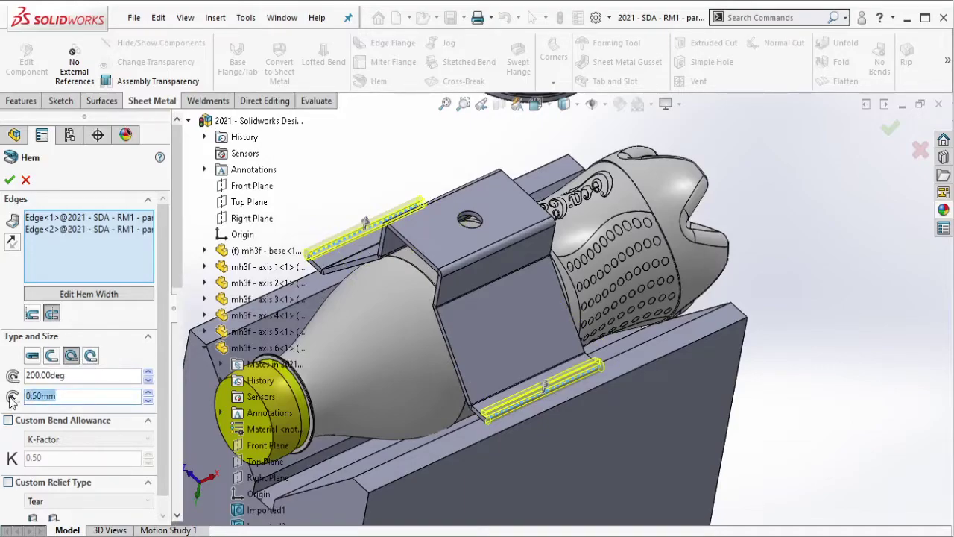
pyautogui.write('1')
pyautogui.press('Return')
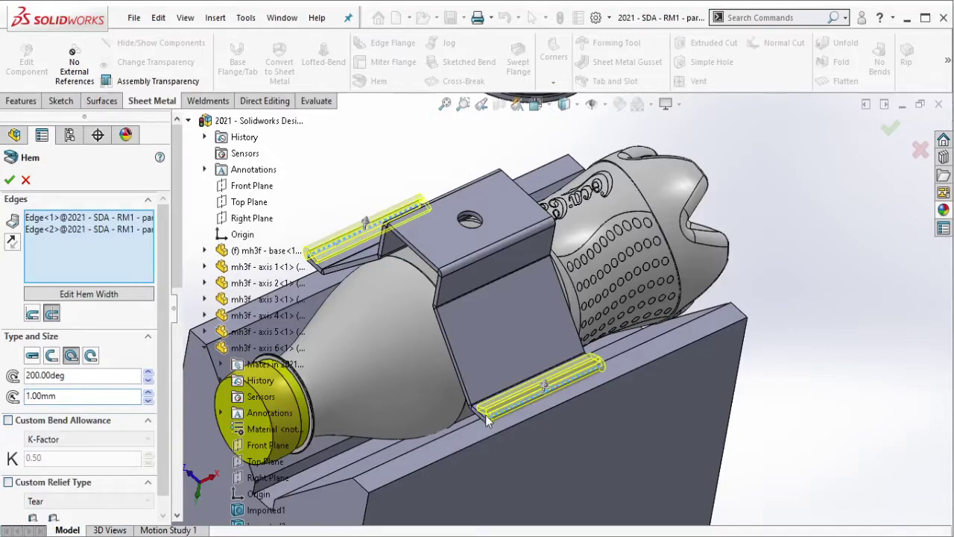
pyautogui.scroll(-5, 498, 366)
pyautogui.moveTo(498, 367); pyautogui.dragTo(223, 395, button='middle')
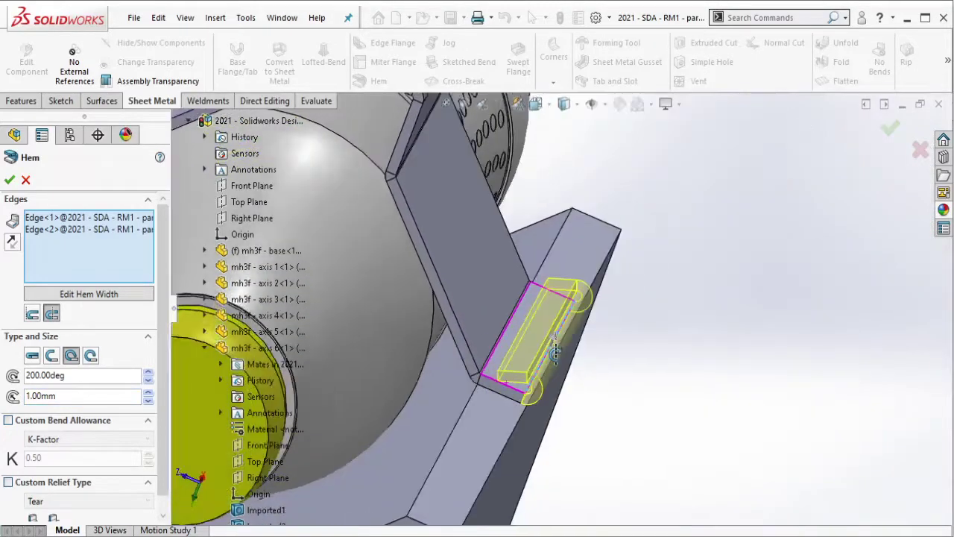
pyautogui.moveTo(89, 397); pyautogui.dragTo(3, 402)
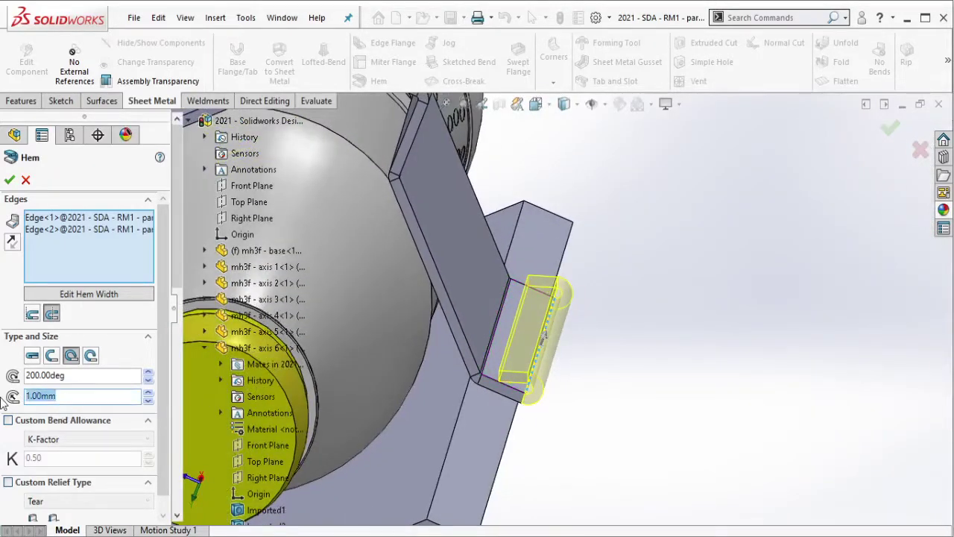
pyautogui.write('1.5')
pyautogui.press('Return')
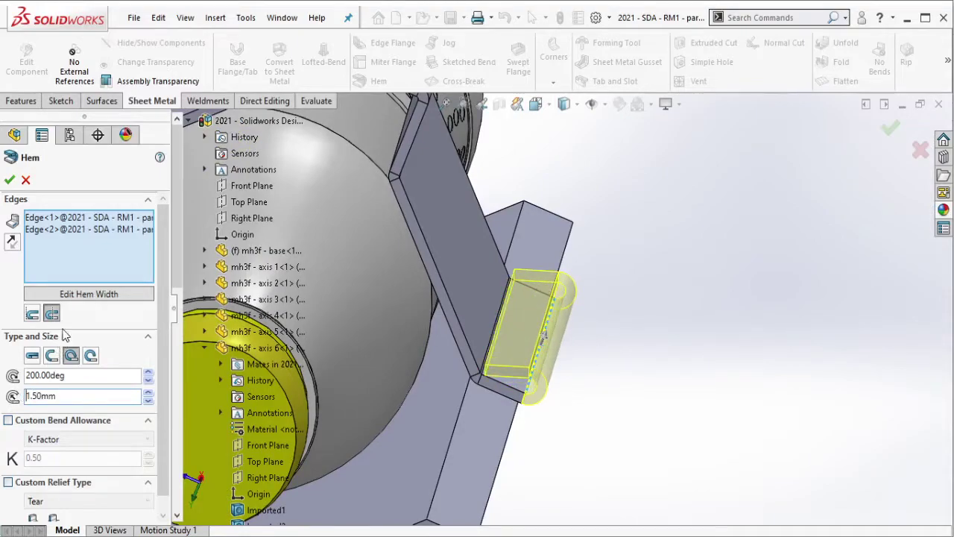
pyautogui.click(9, 179)
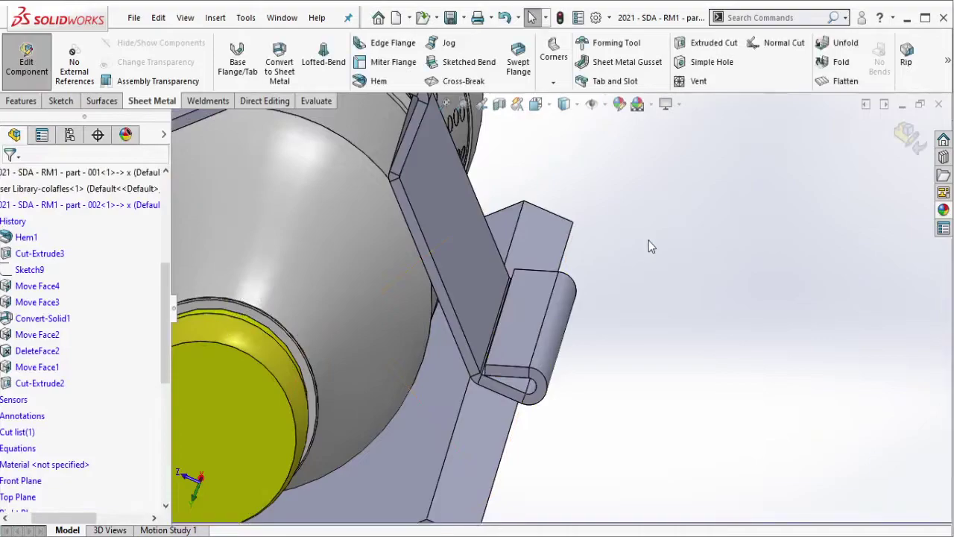
pyautogui.scroll(5, 566, 248)
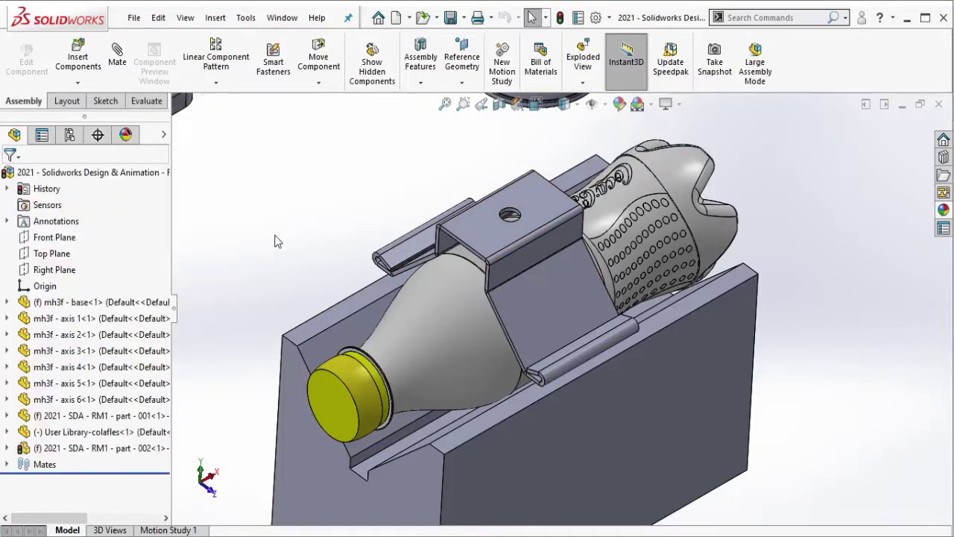
# Save the assembly and zoom out to show the robot arm beside the nozzle fixture.
pyautogui.click(450, 17)
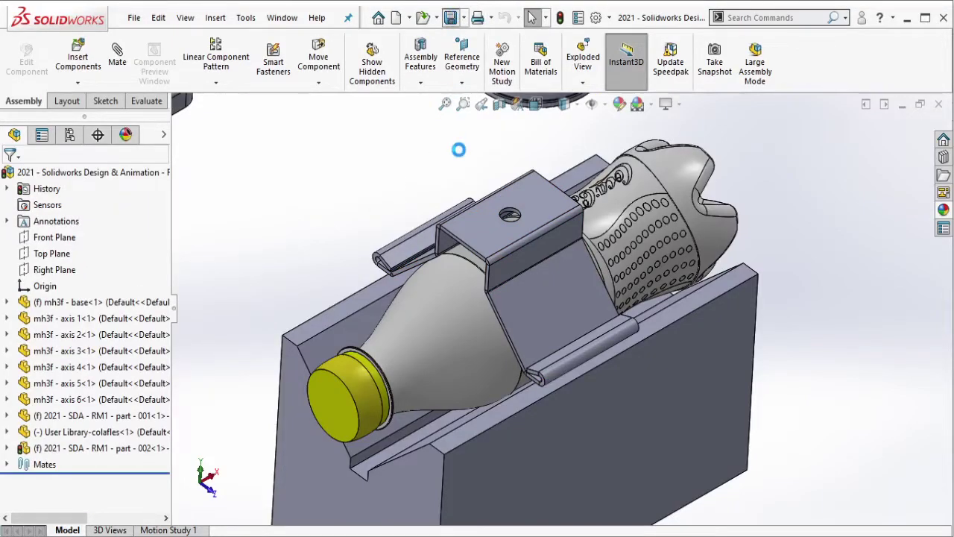
pyautogui.scroll(2, 506, 183)
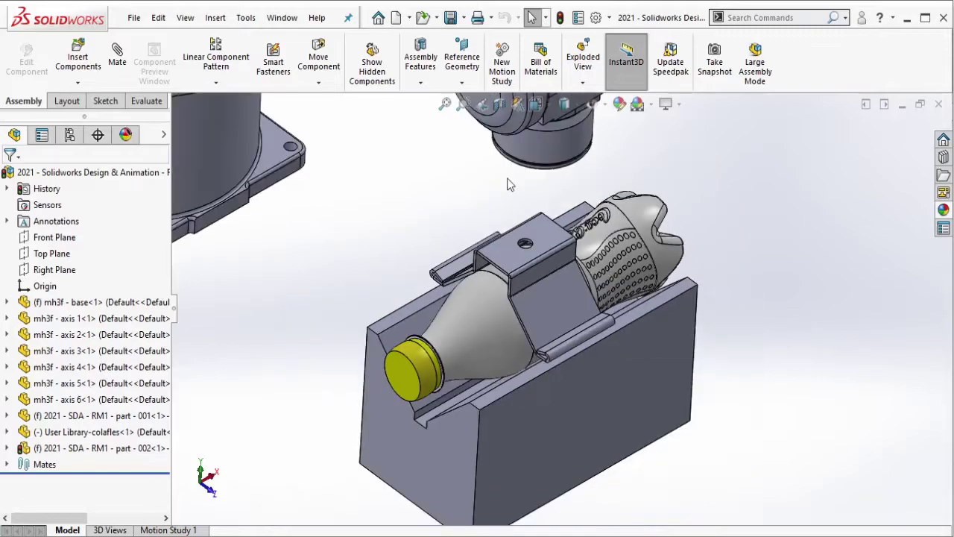
pyautogui.scroll(2, 551, 223)
pyautogui.scroll(2, 596, 276)
pyautogui.scroll(-2, 596, 275)
pyautogui.click(640, 279)
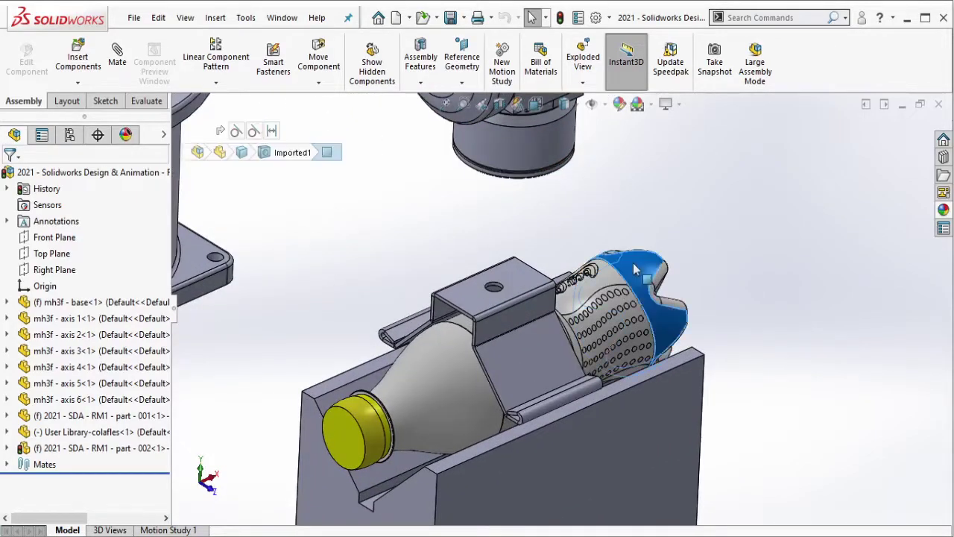
pyautogui.click(707, 234)
pyautogui.scroll(2, 703, 239)
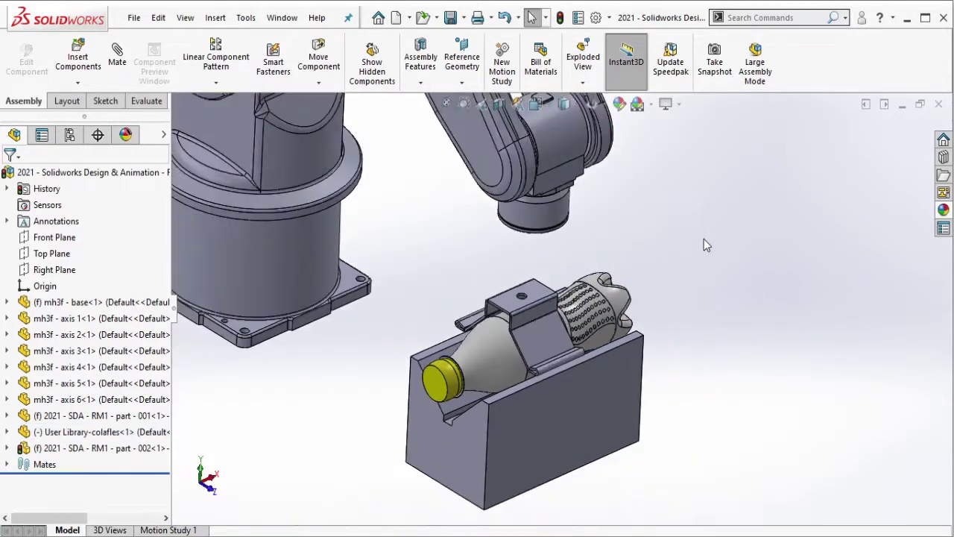
pyautogui.scroll(2, 568, 192)
pyautogui.scroll(-2, 585, 216)
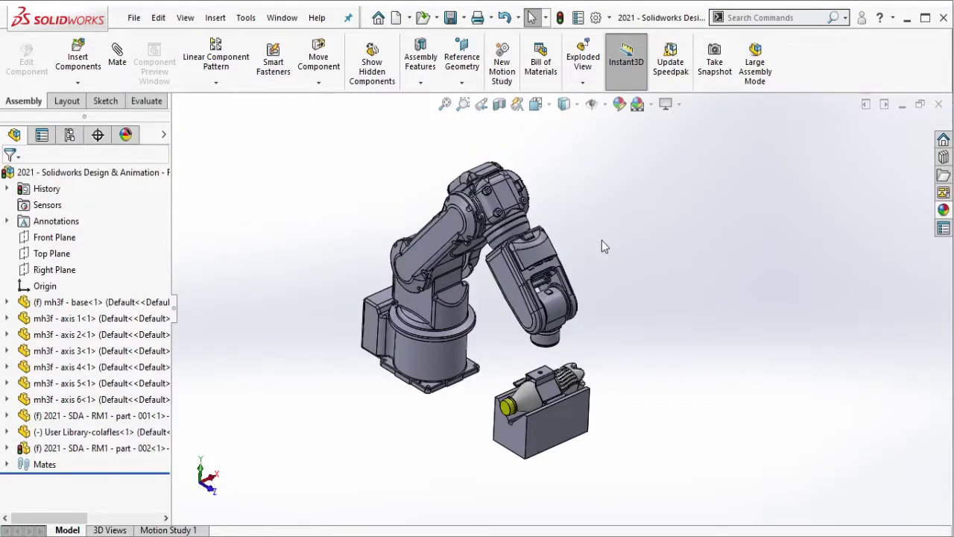